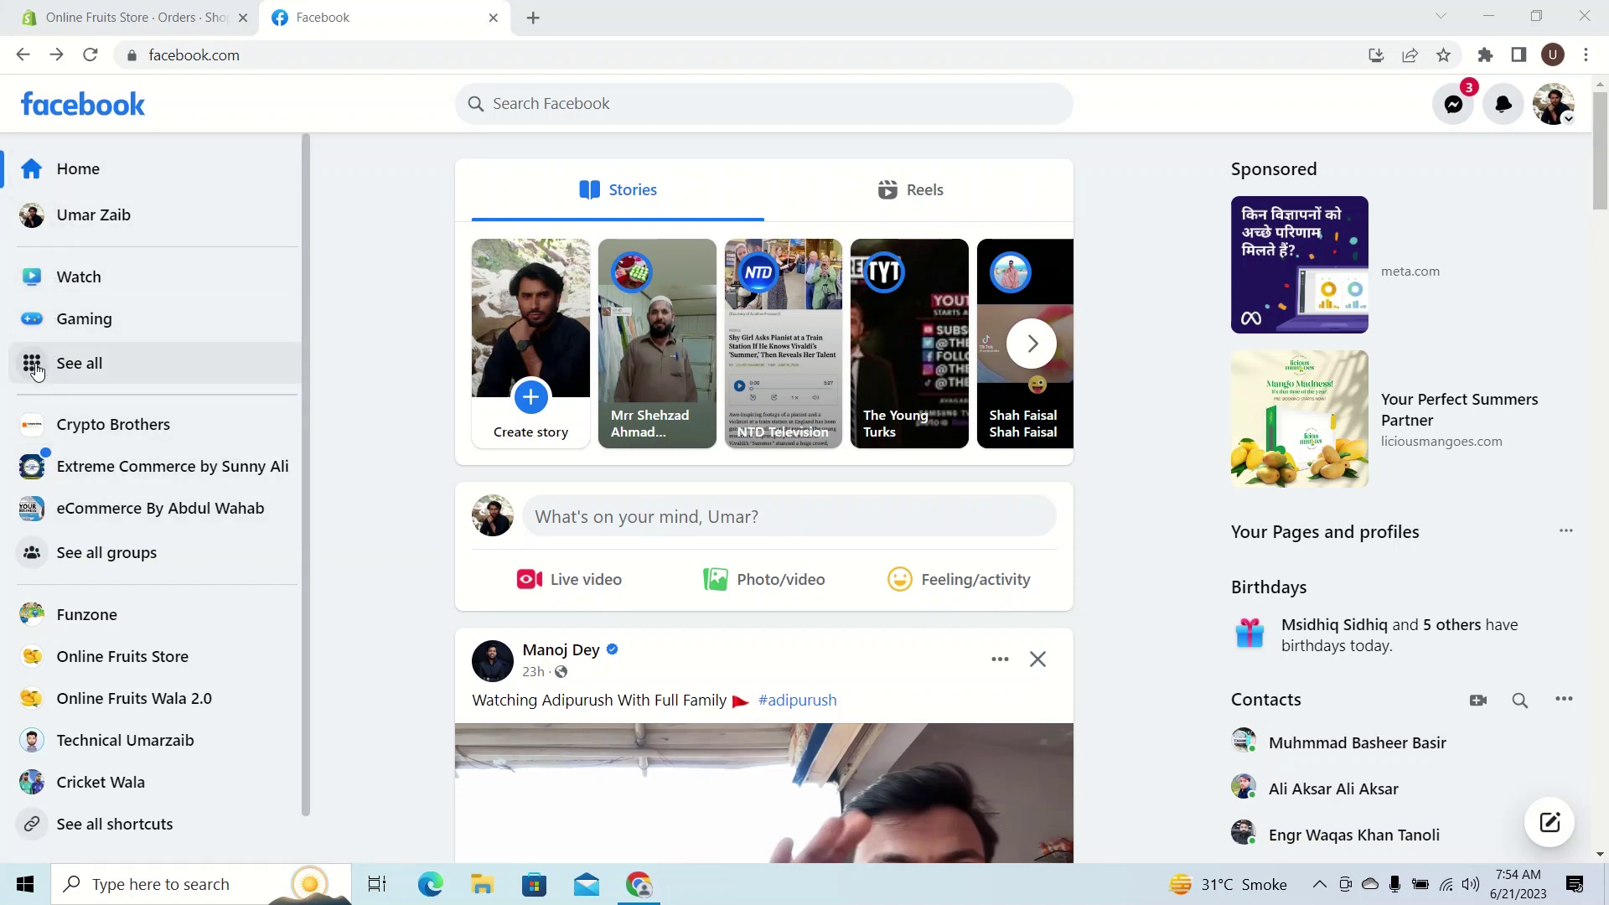
- Open Ads Manager through Facebook's ad creation option and dismiss the new campaign dialog after viewing its objectives
left_click(36, 366)
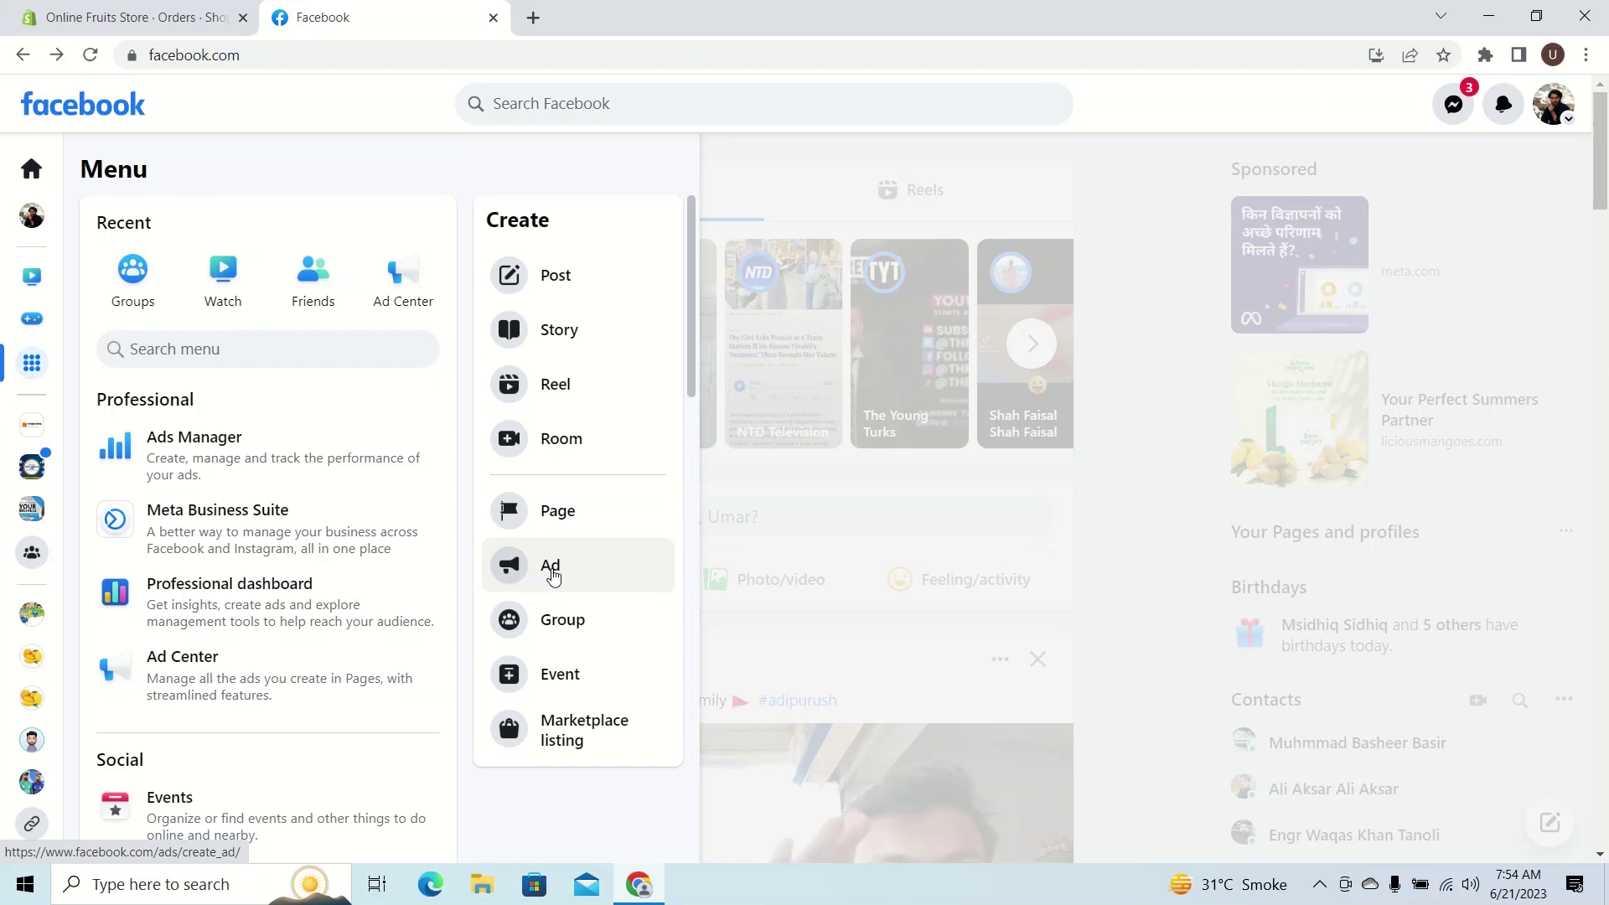
left_click(552, 575)
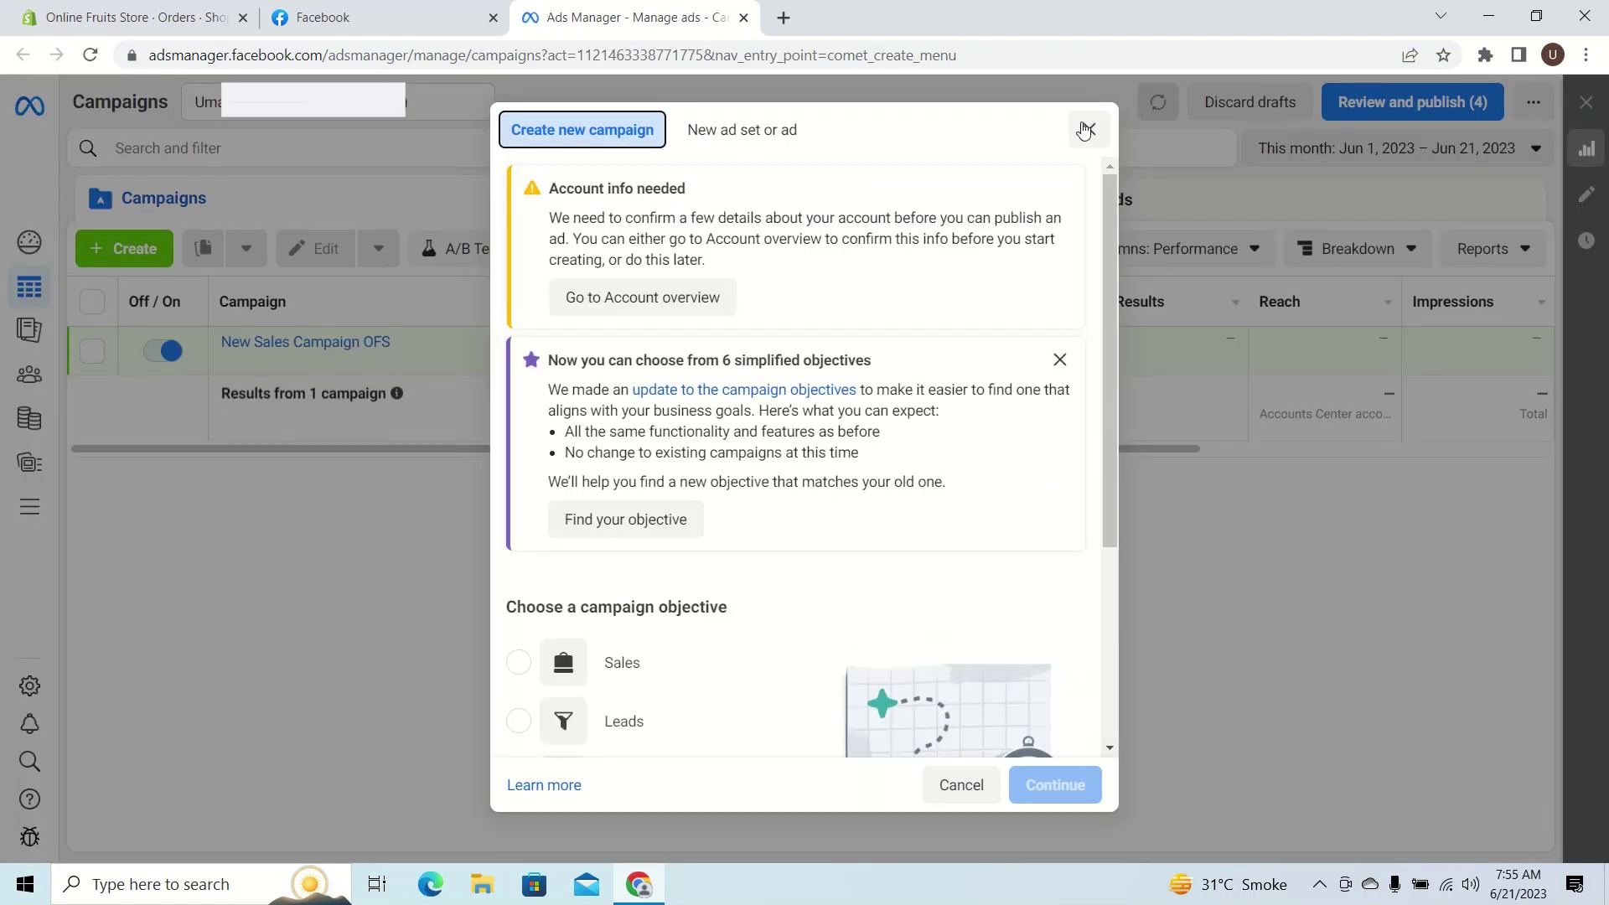
scroll(866, 453, "down", 1)
scroll(866, 452, "down", 2)
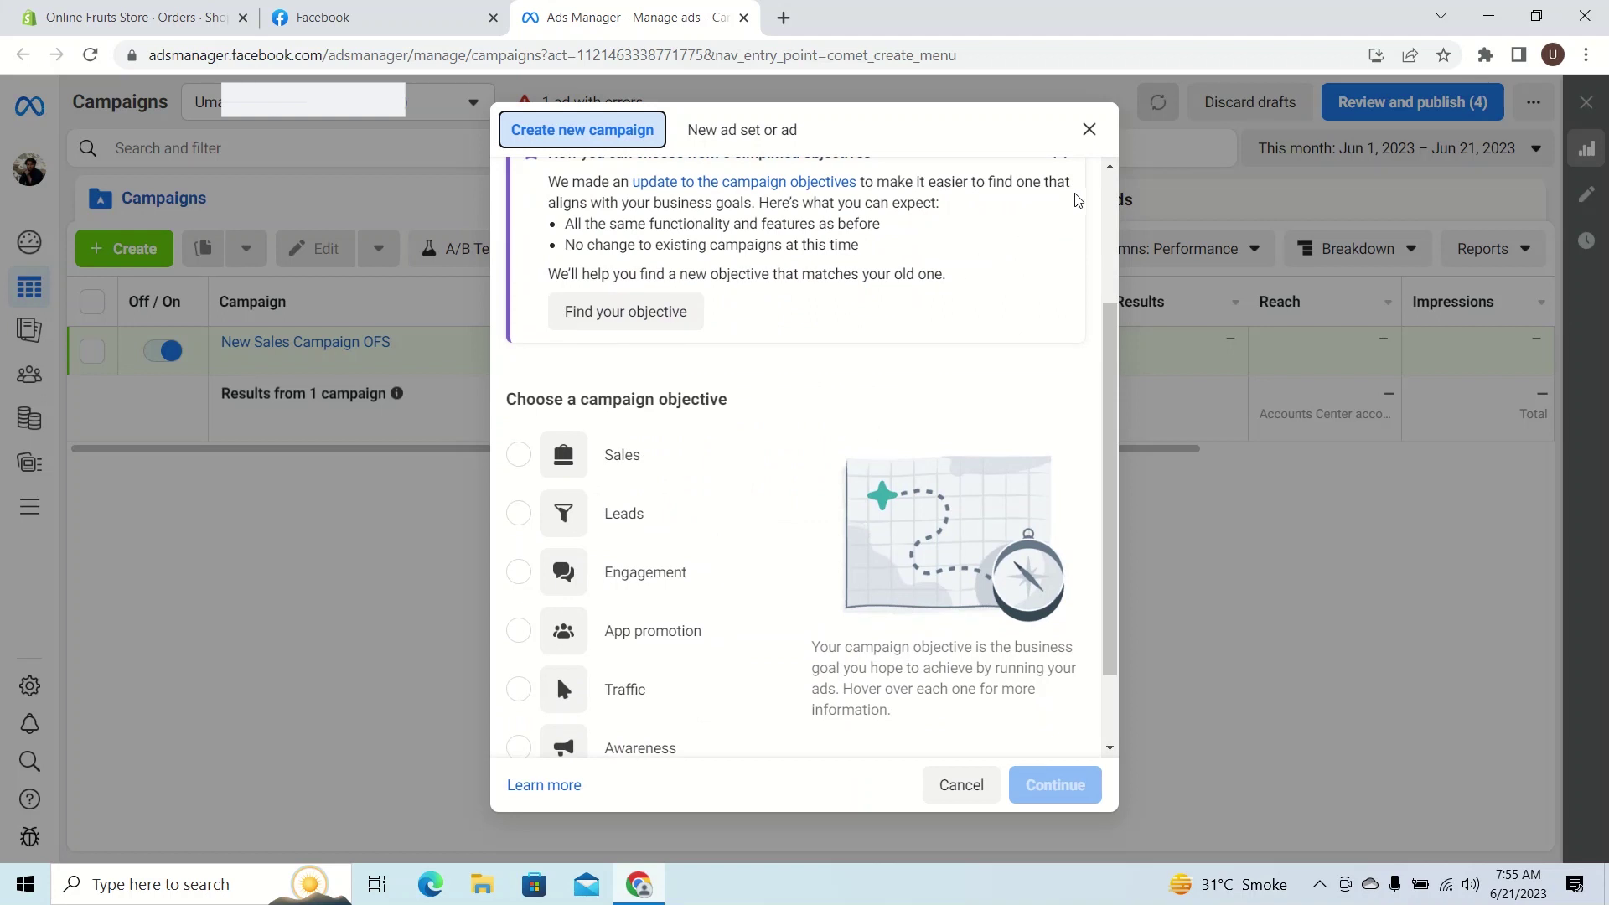
left_click(1088, 129)
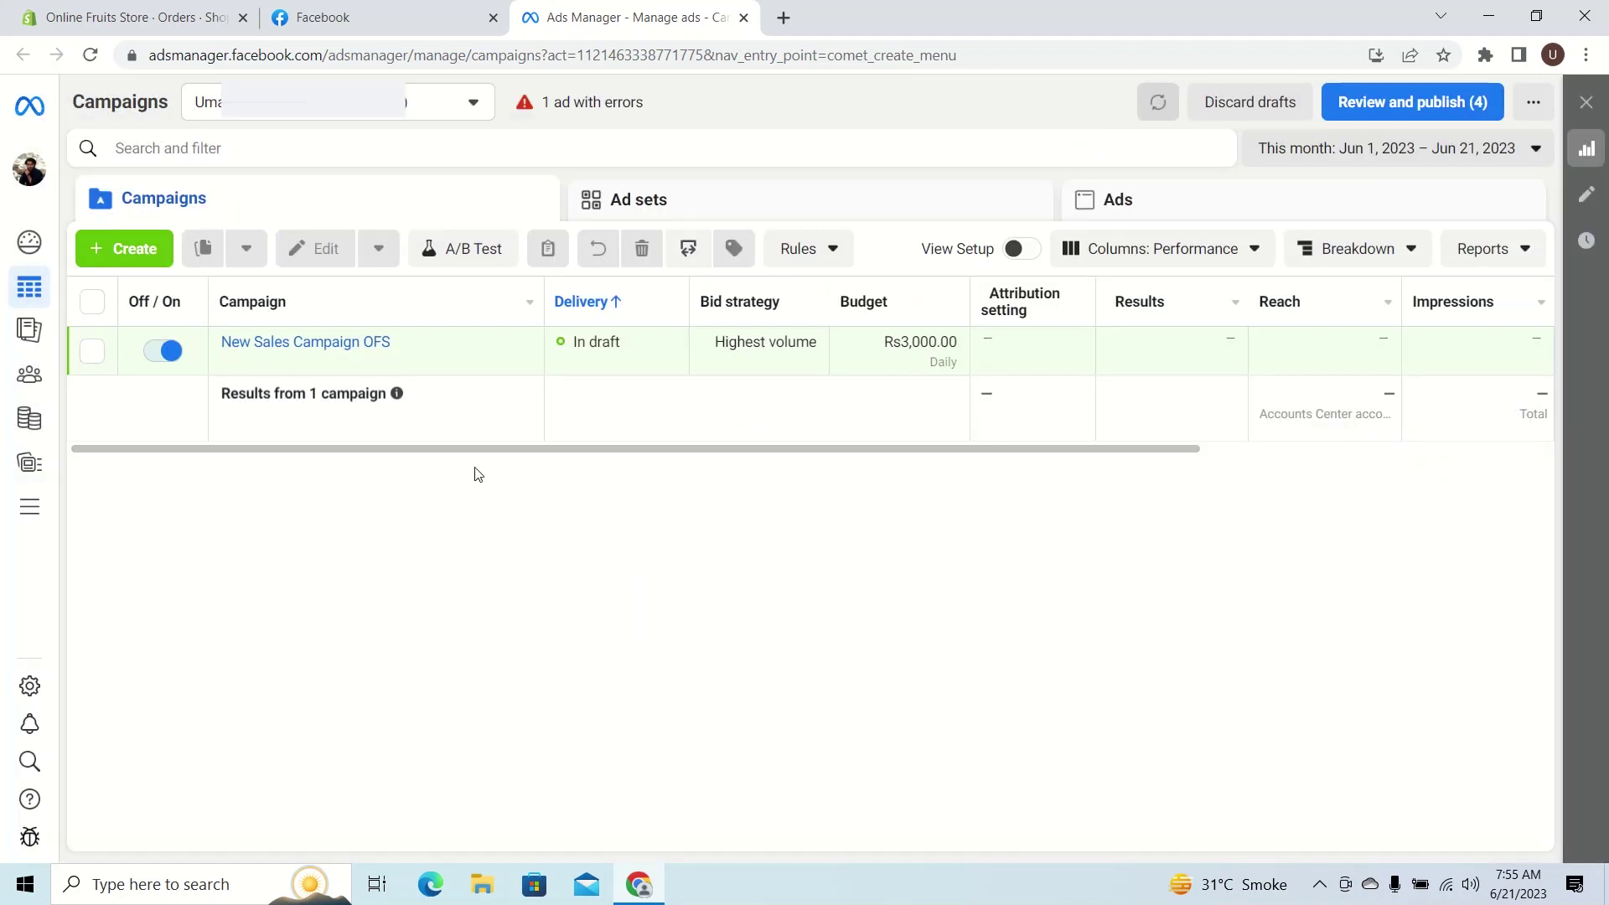
- Load business.facebook.com in the browser tab that holds Ads Manager
left_click(441, 23)
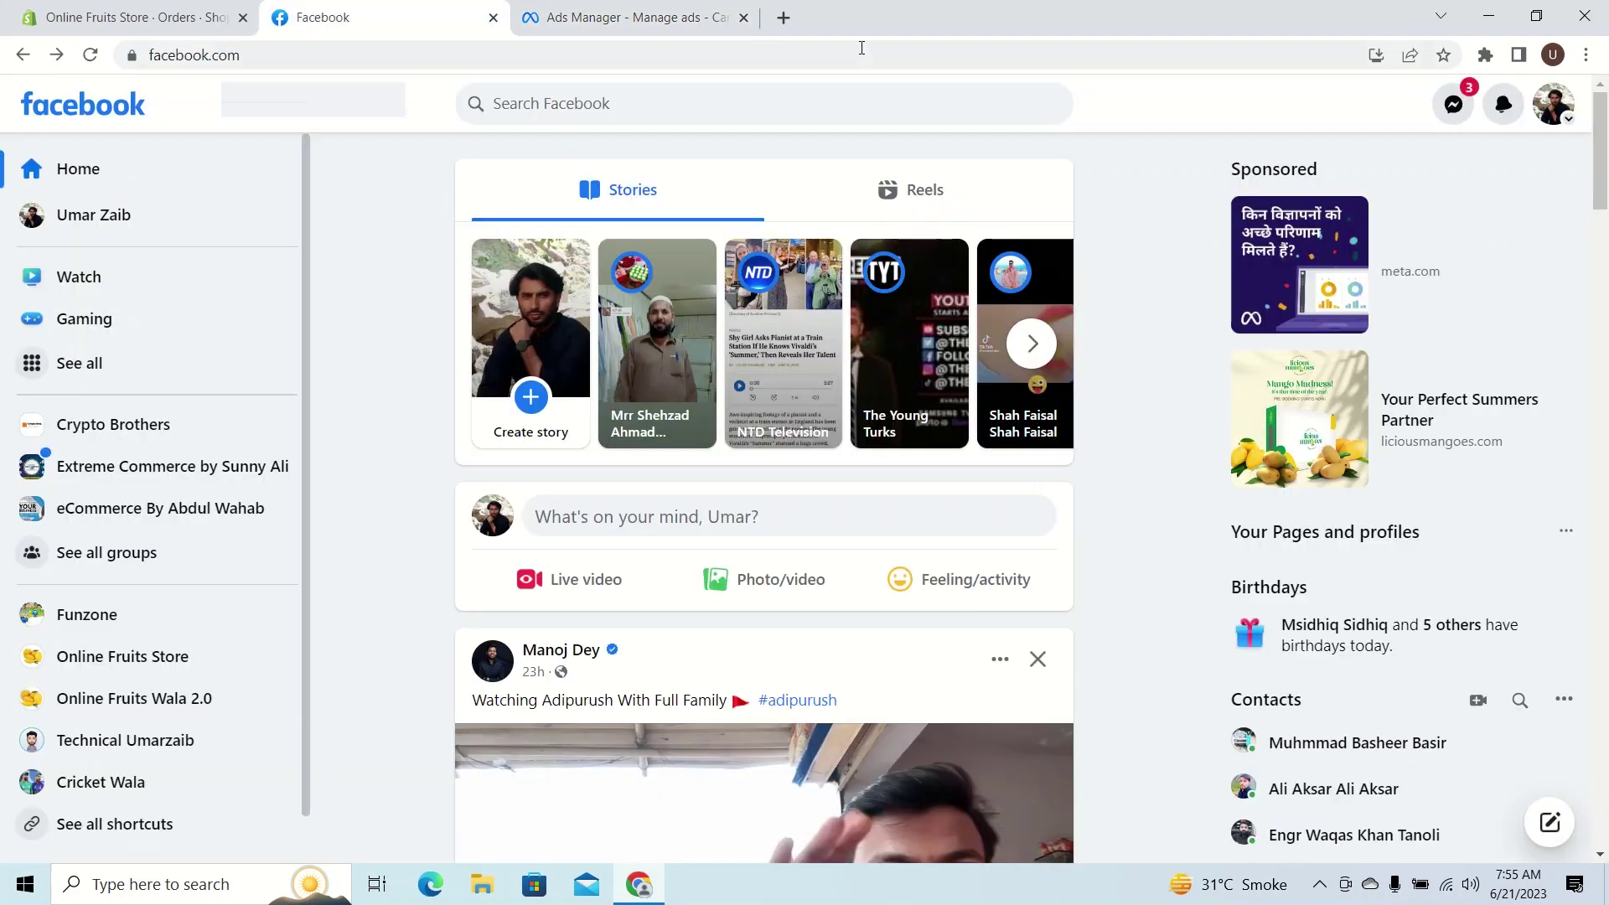
left_click(634, 19)
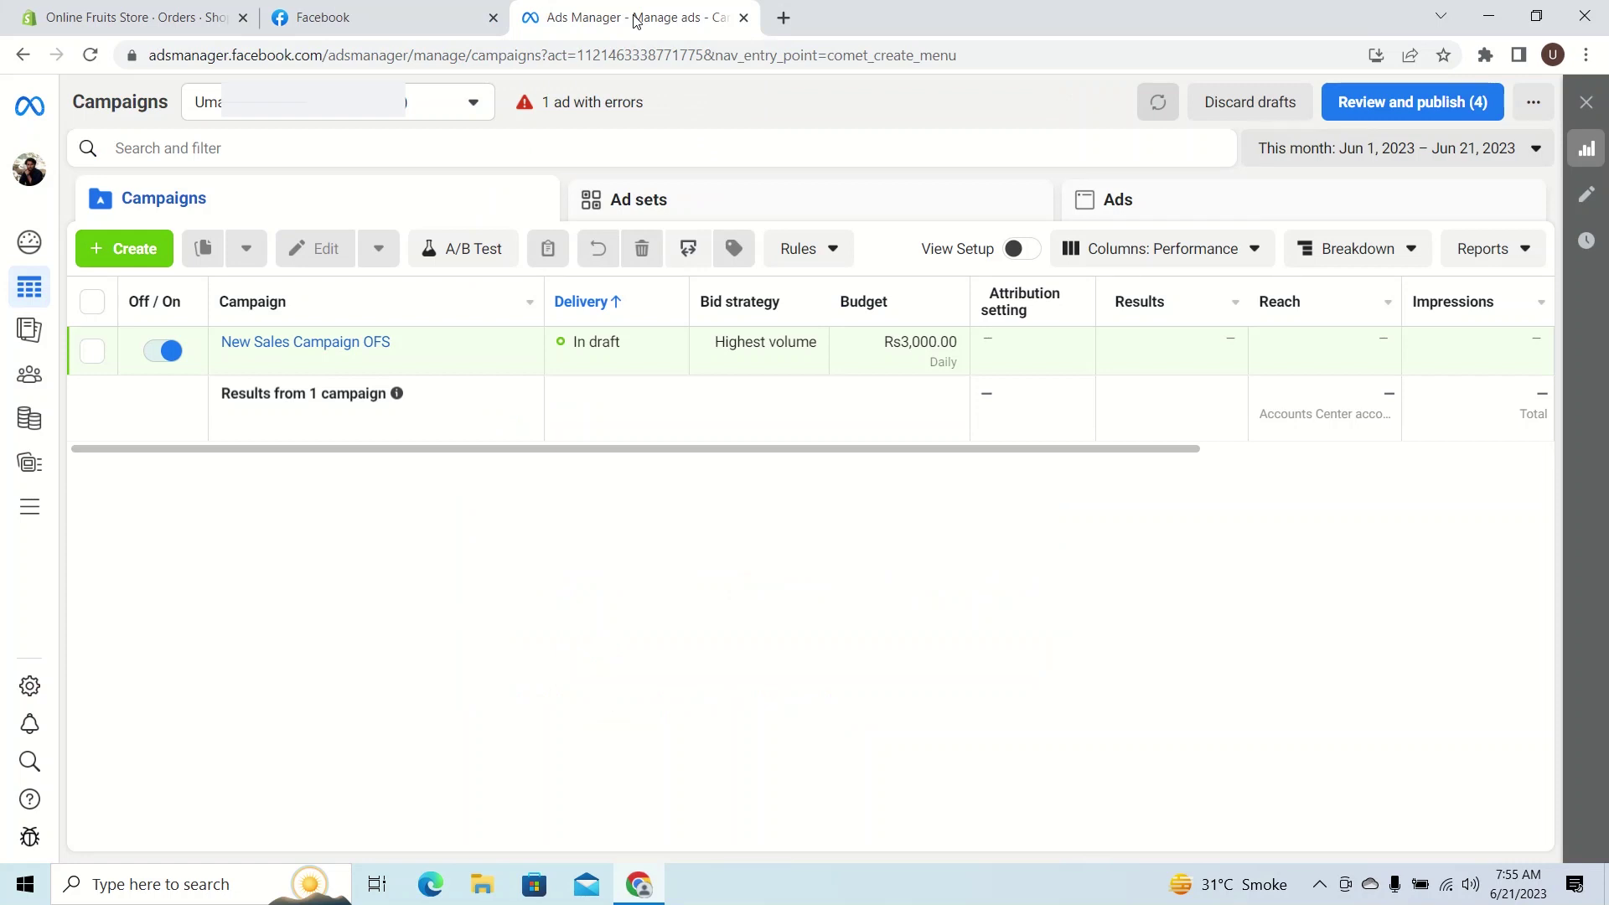
left_click(372, 53)
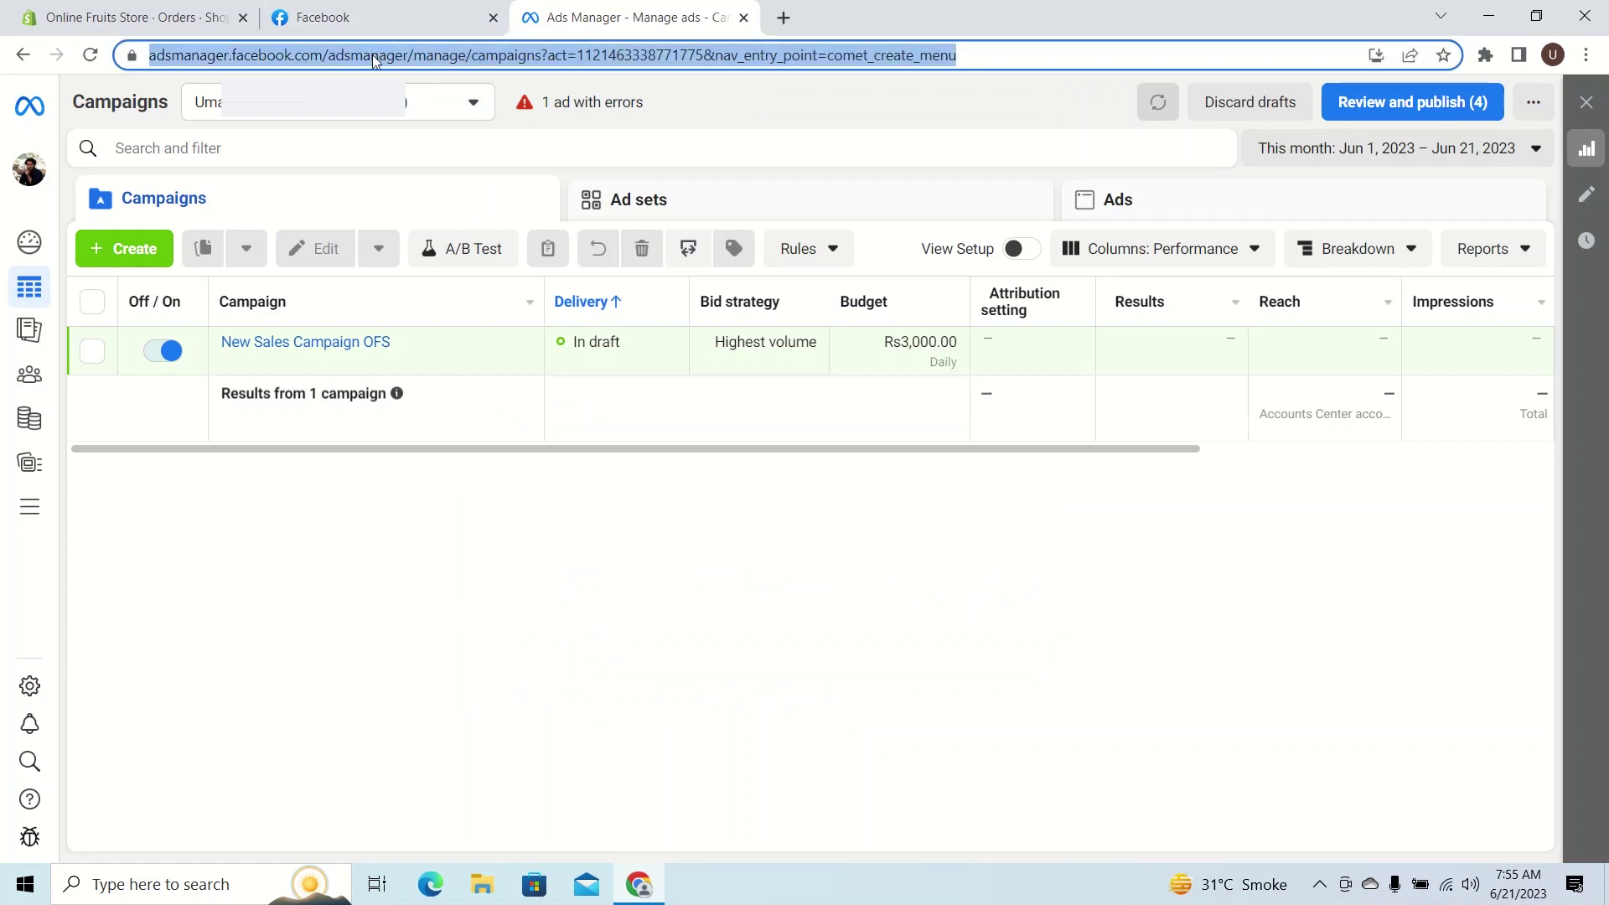
type("business.facebook.com")
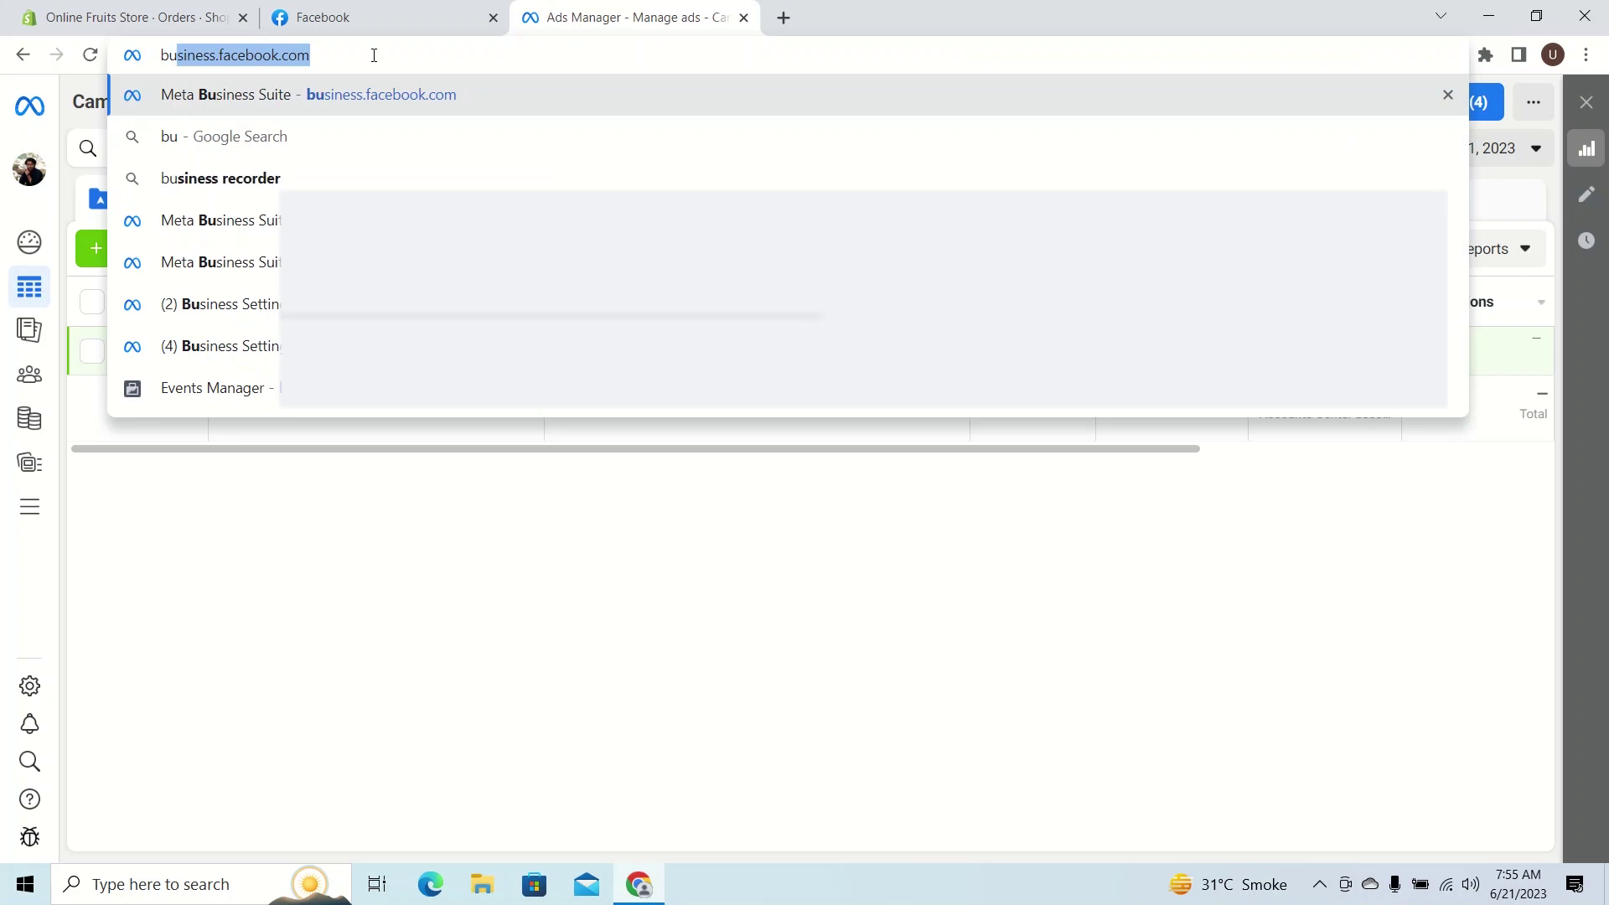
key("Return")
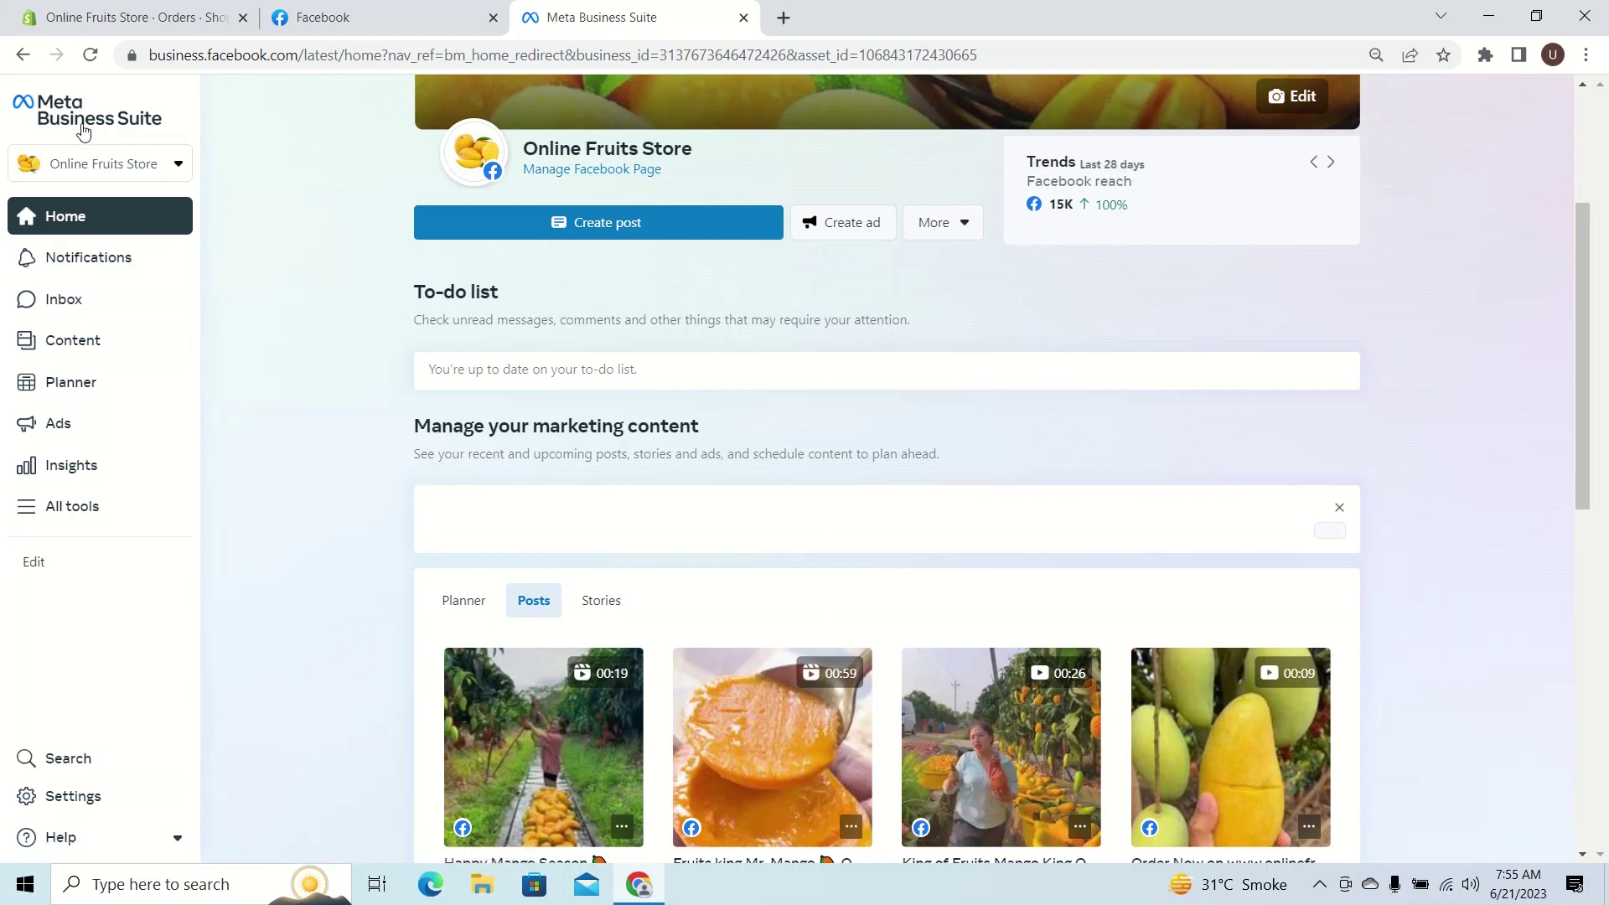
- Log out of Meta Business Suite from the business account list and reload business.facebook.com
left_click(140, 165)
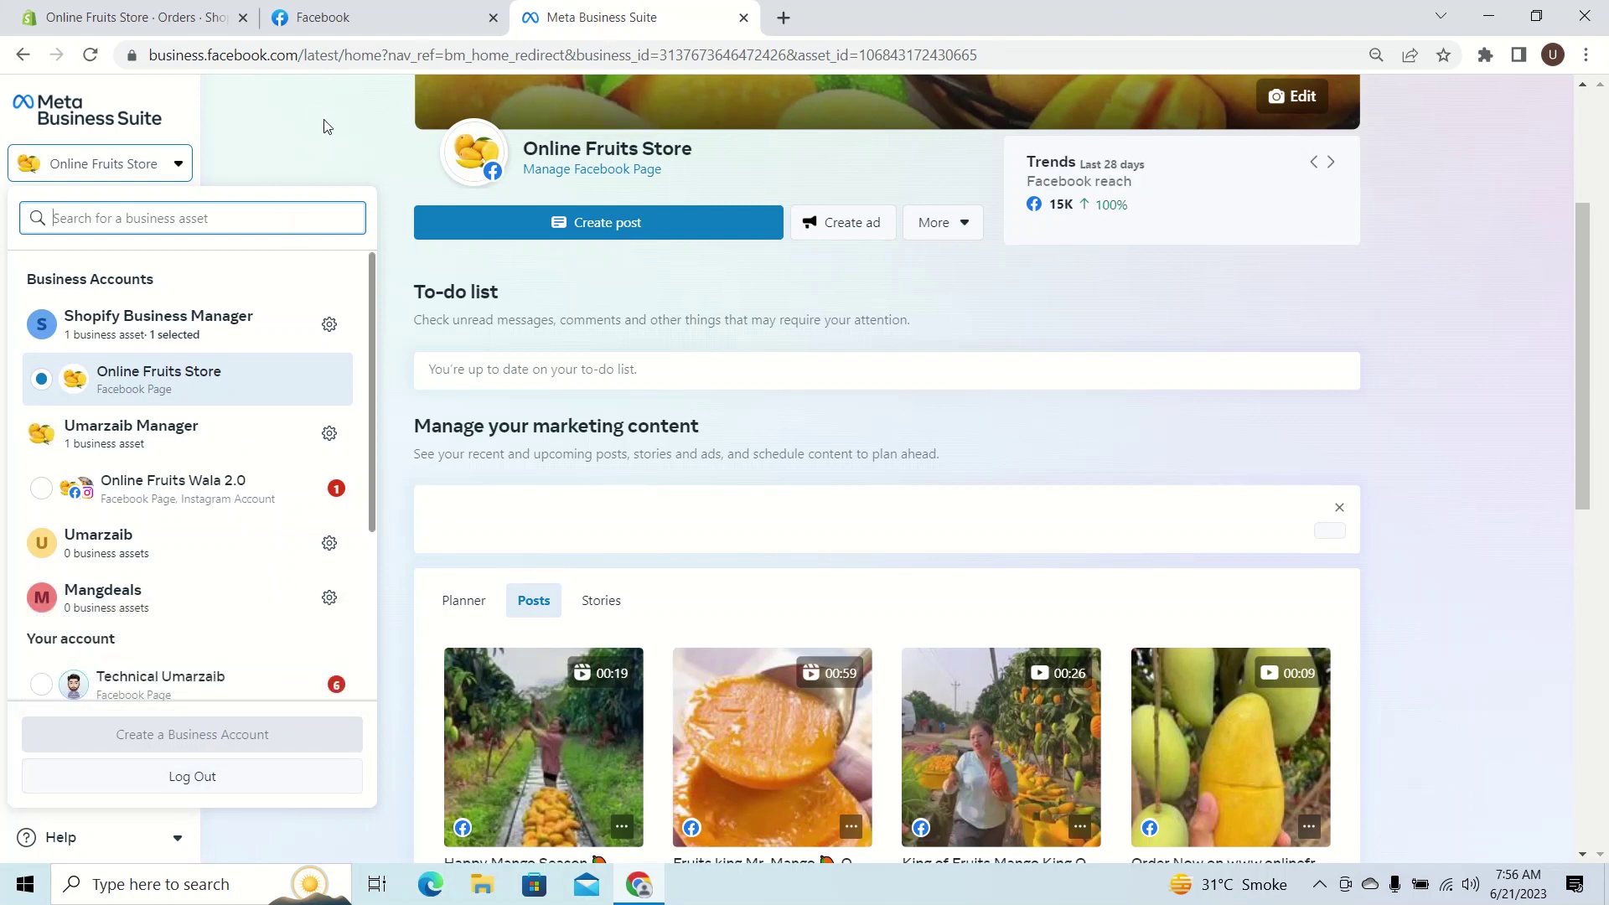
left_click(181, 774)
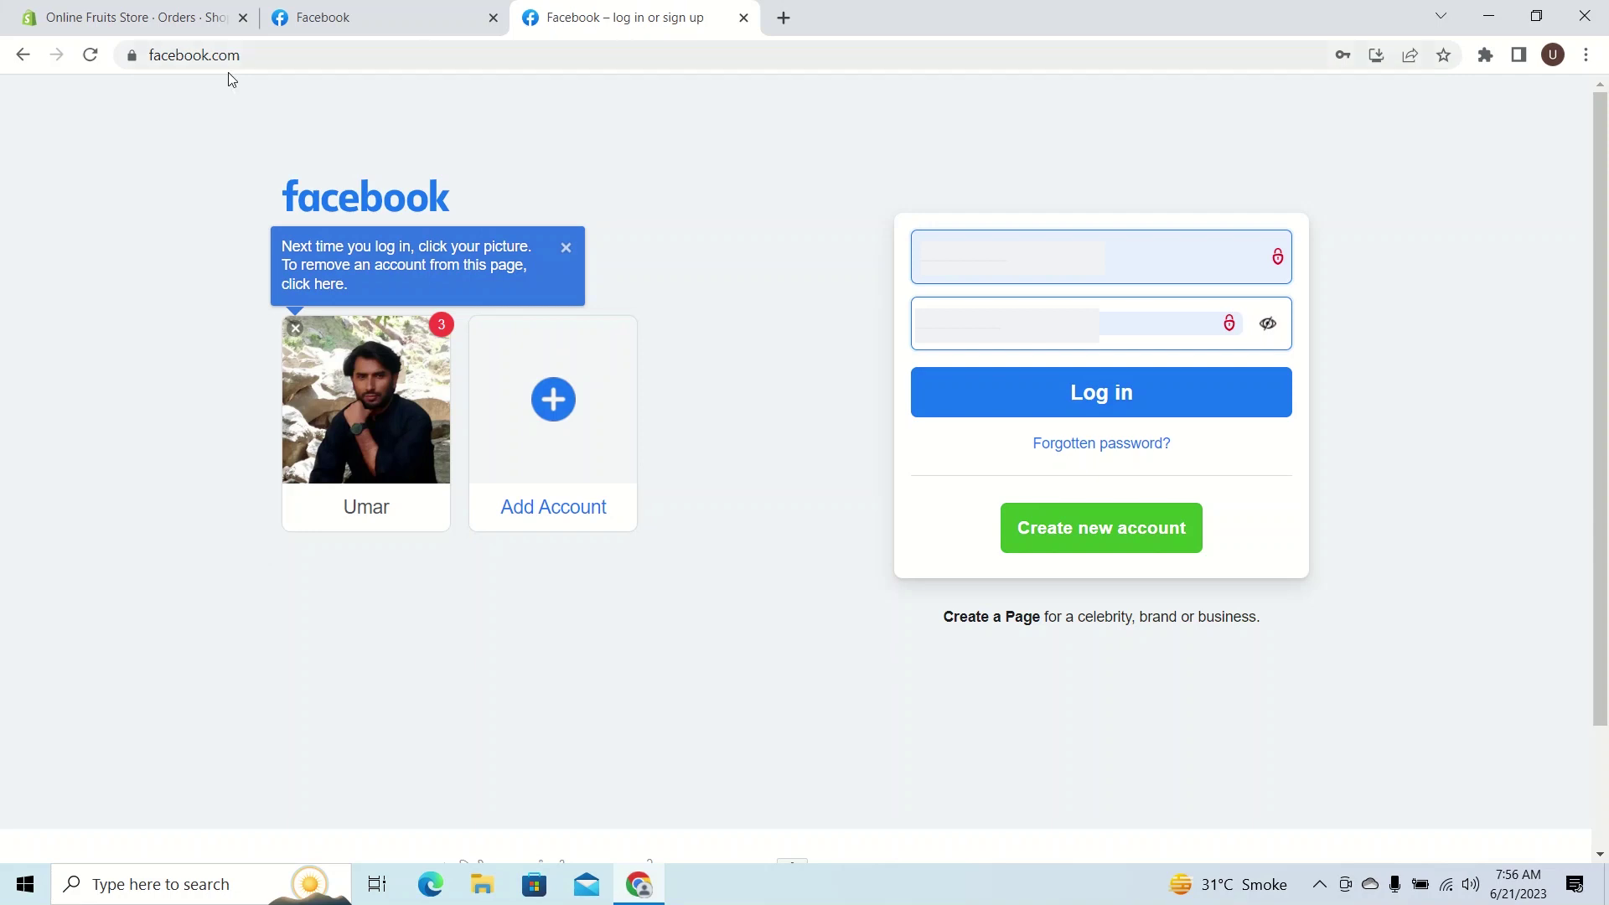
left_click(198, 47)
type("bu")
key("Return")
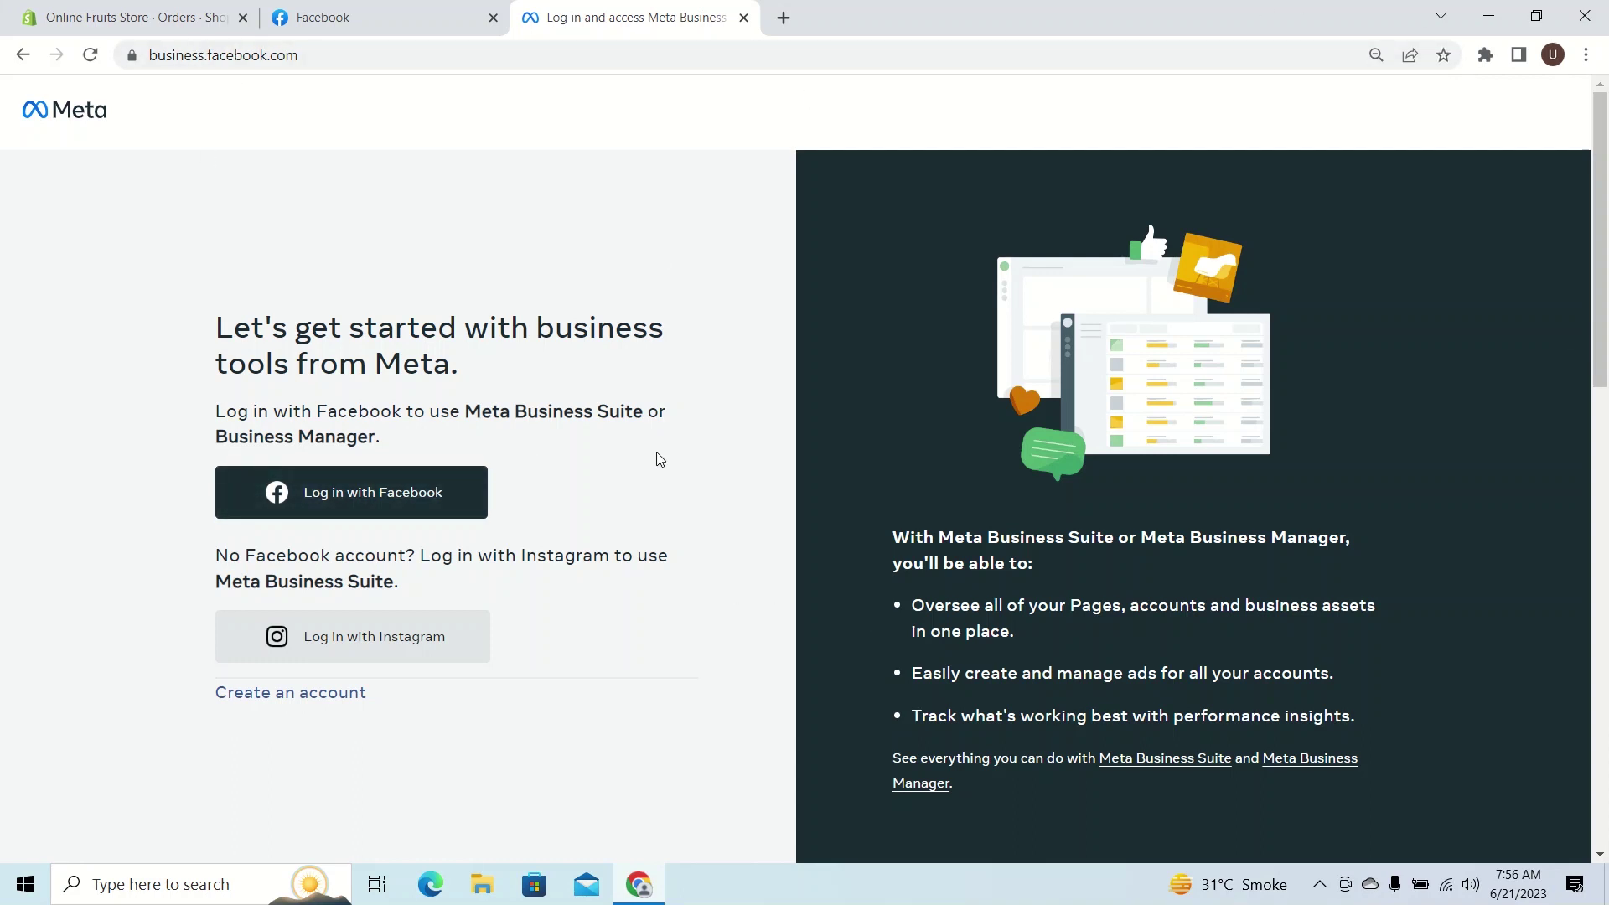
- Start creating a business account, log in with the prefilled Facebook credentials, and decline saving the password in Avira Password Manager
left_click(285, 707)
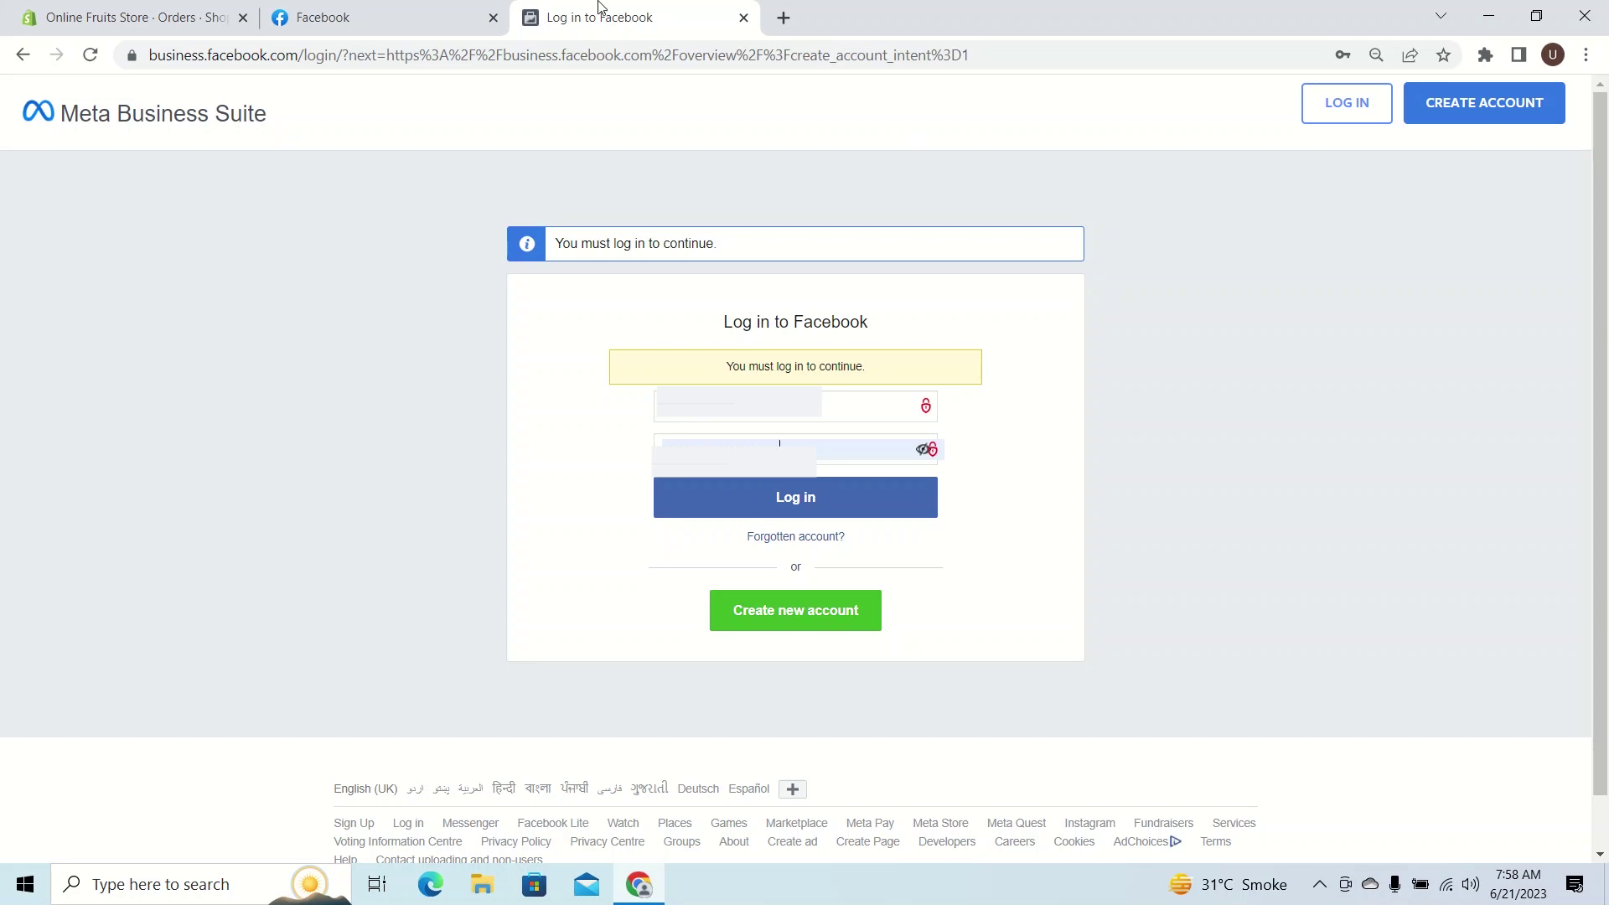
left_click(388, 18)
left_click(44, 358)
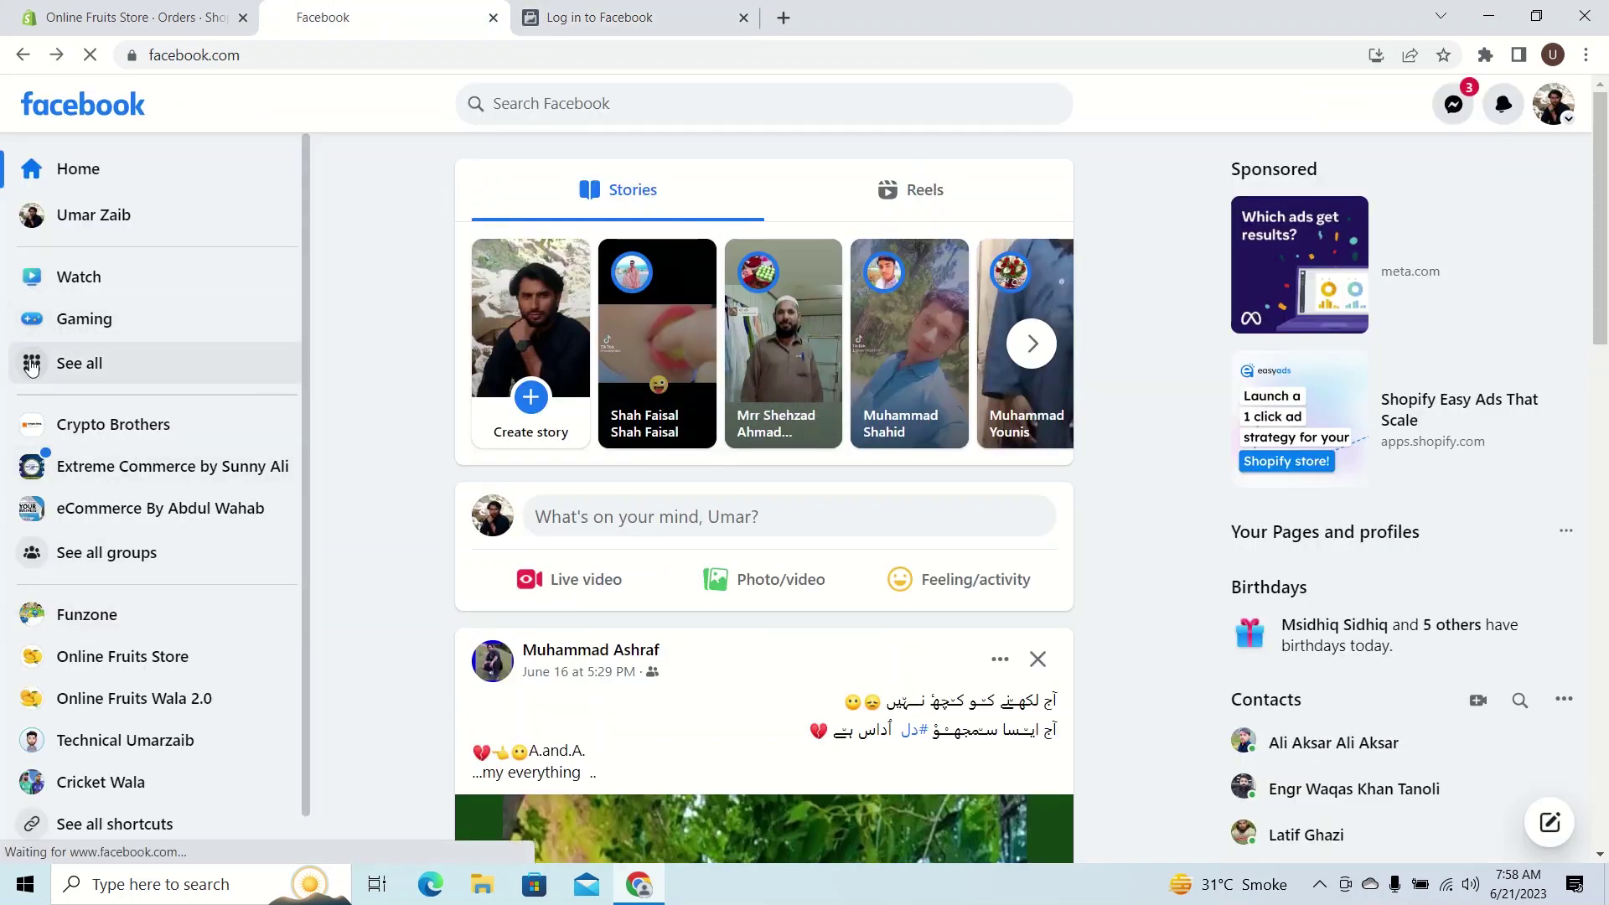
left_click(661, 18)
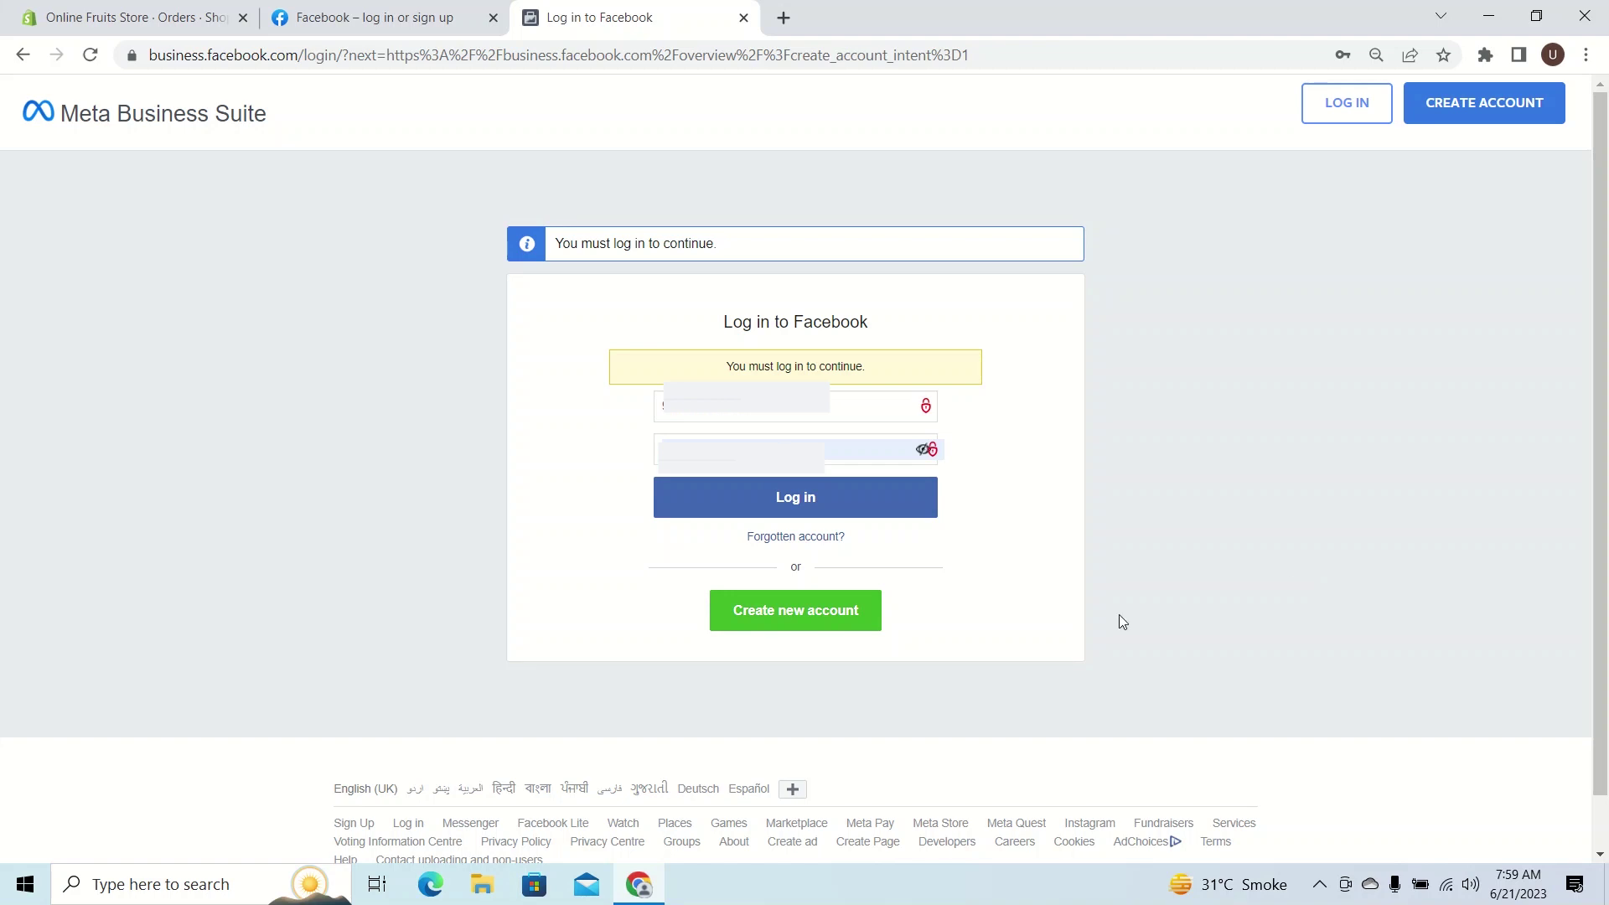
left_click(811, 501)
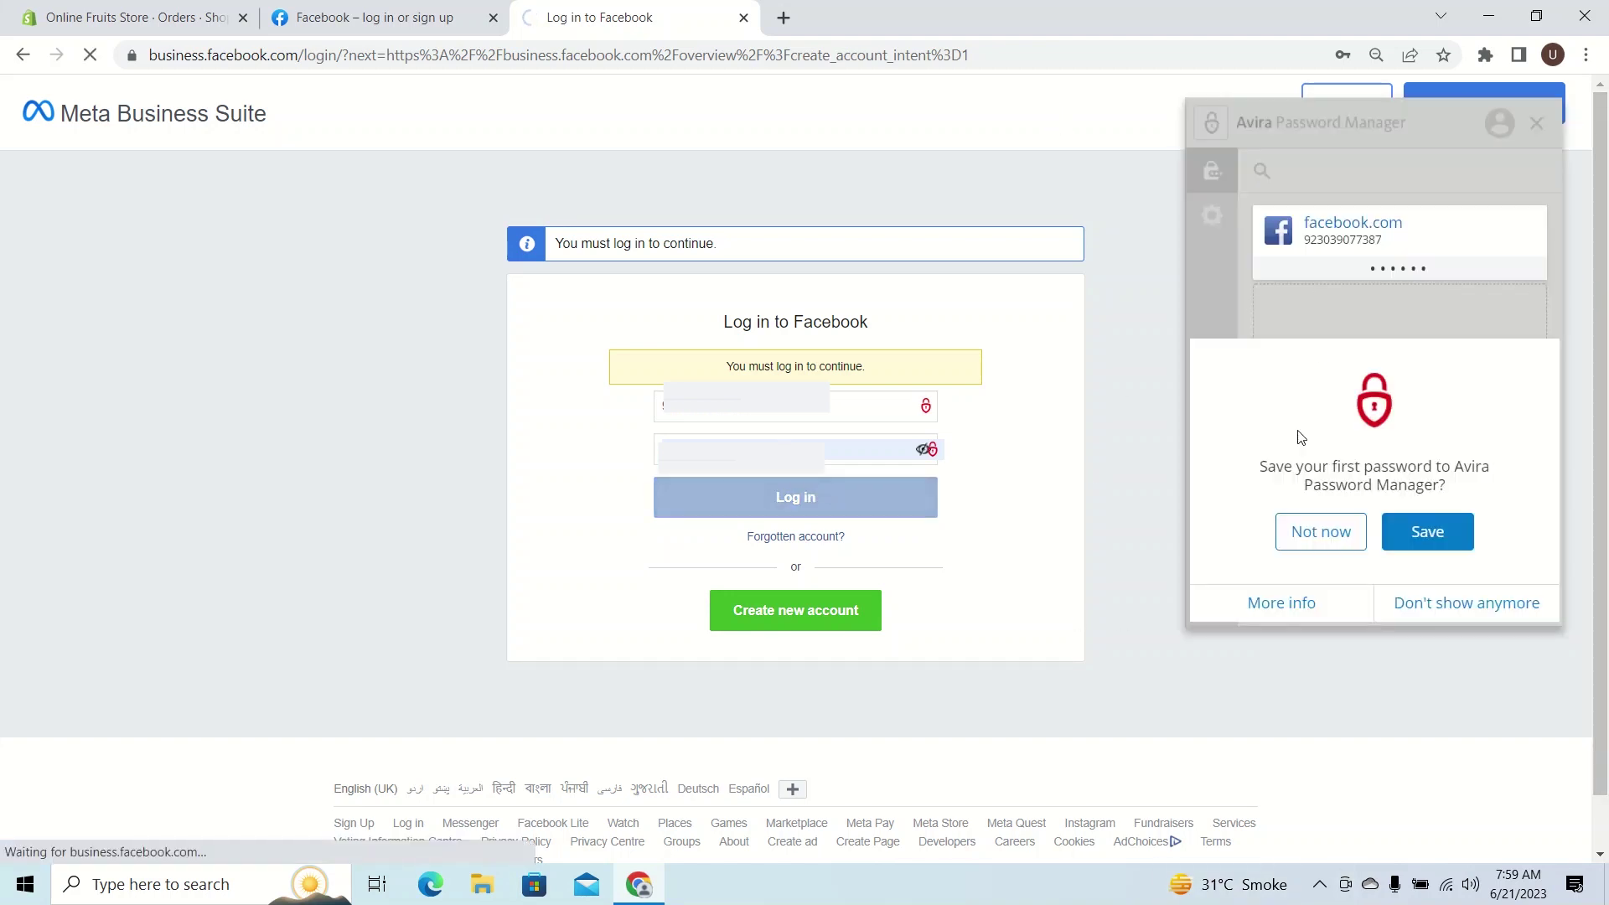
left_click(1320, 532)
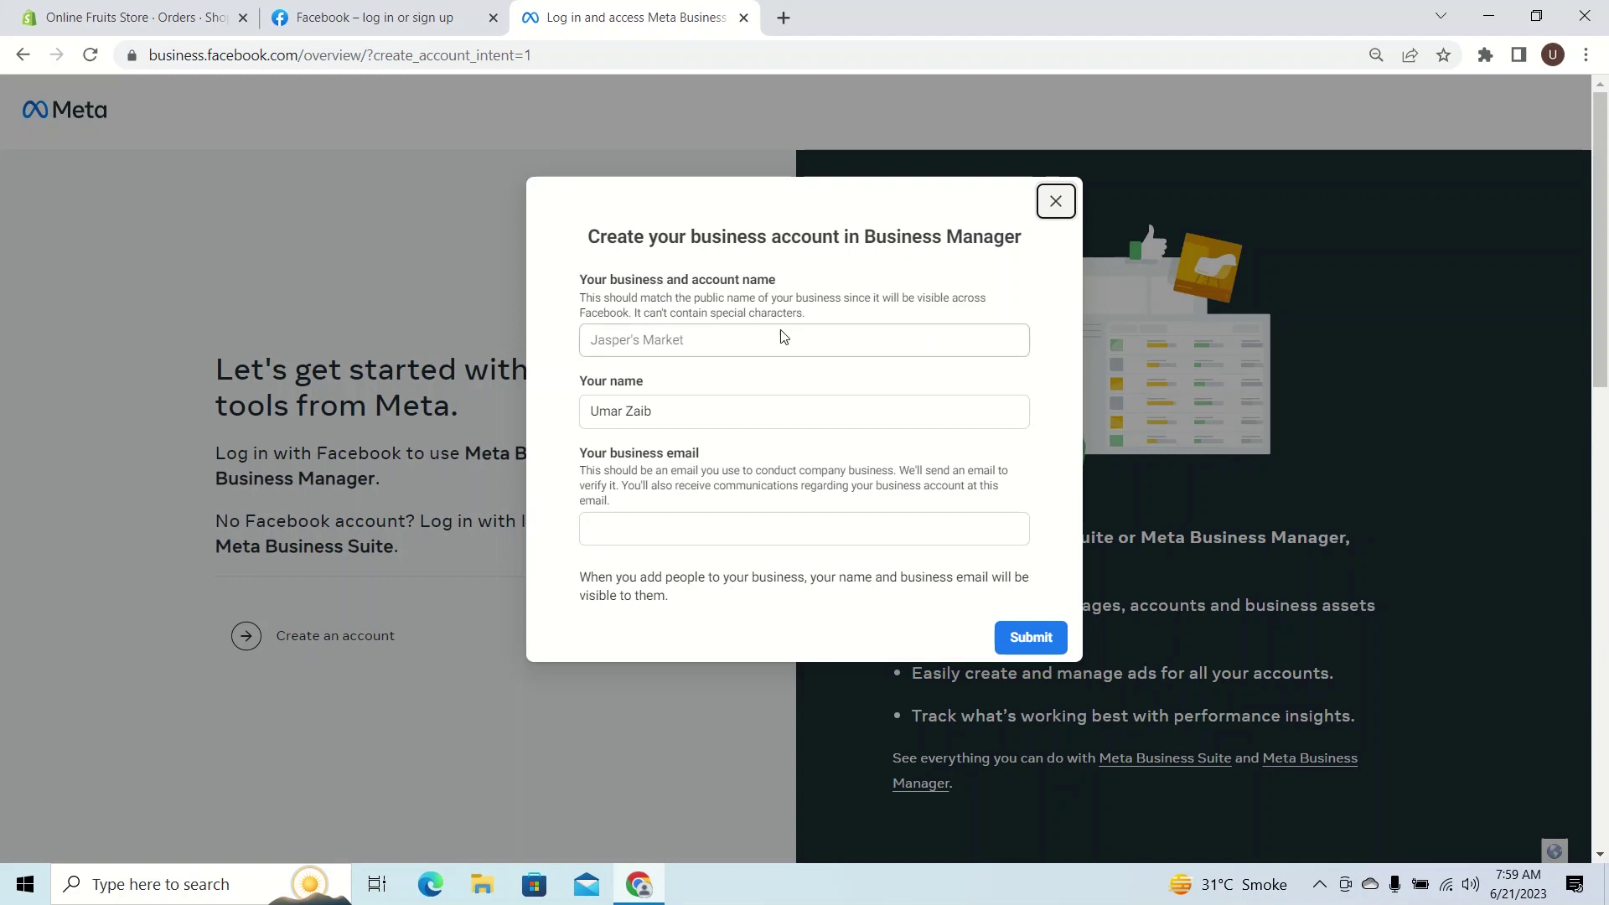
- Examine the business name, personal name and business email fields of the business account form
left_click(685, 342)
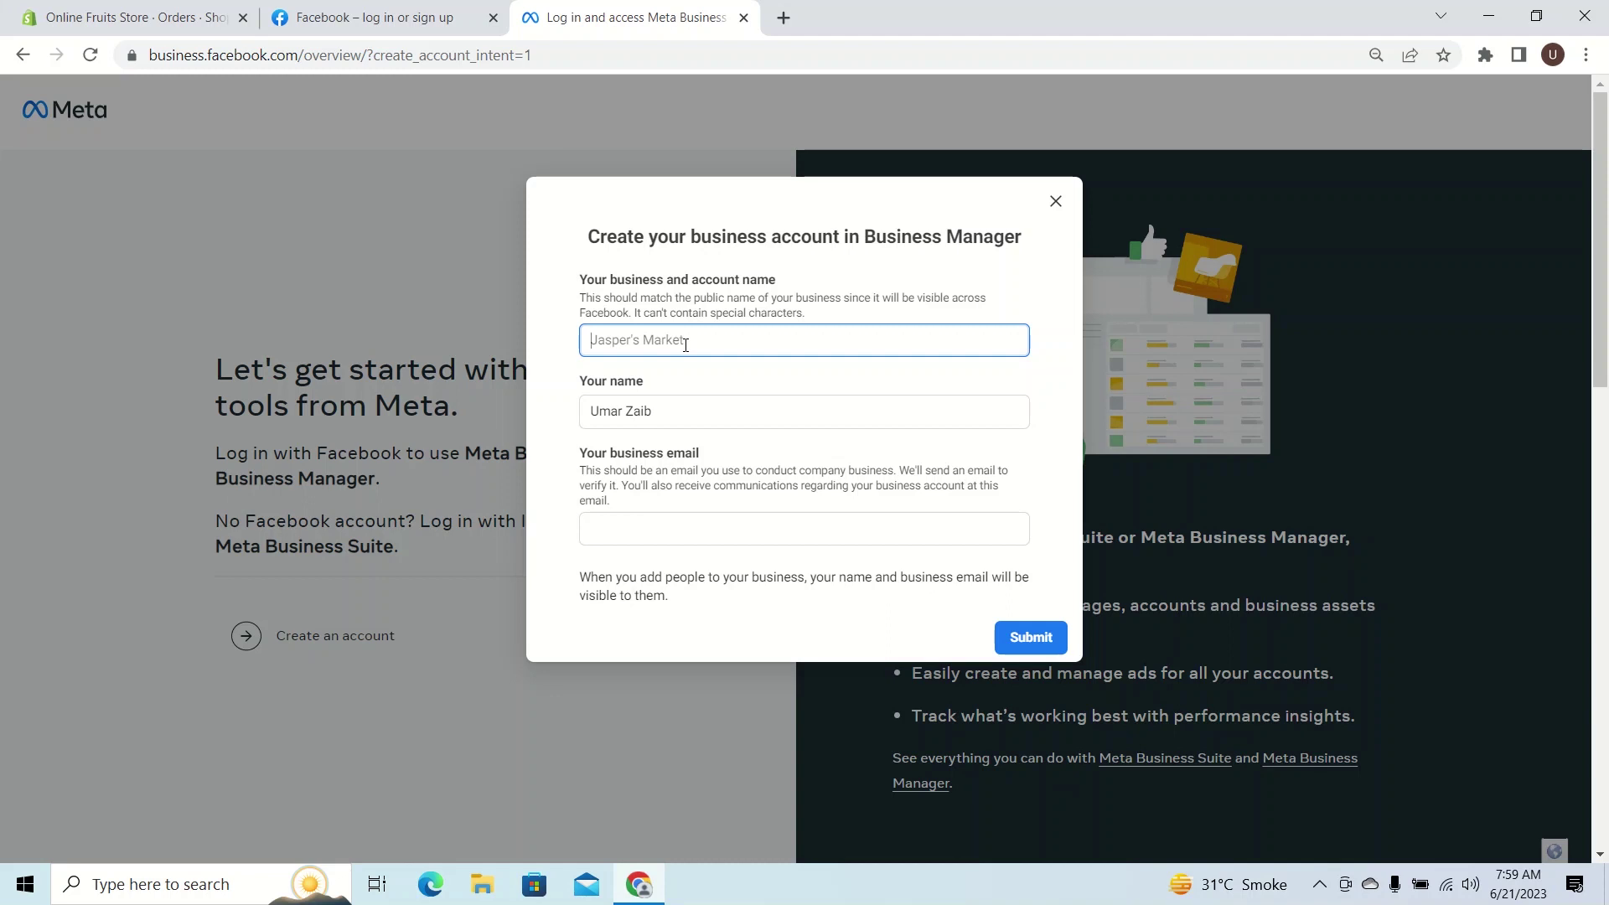
left_click(664, 411)
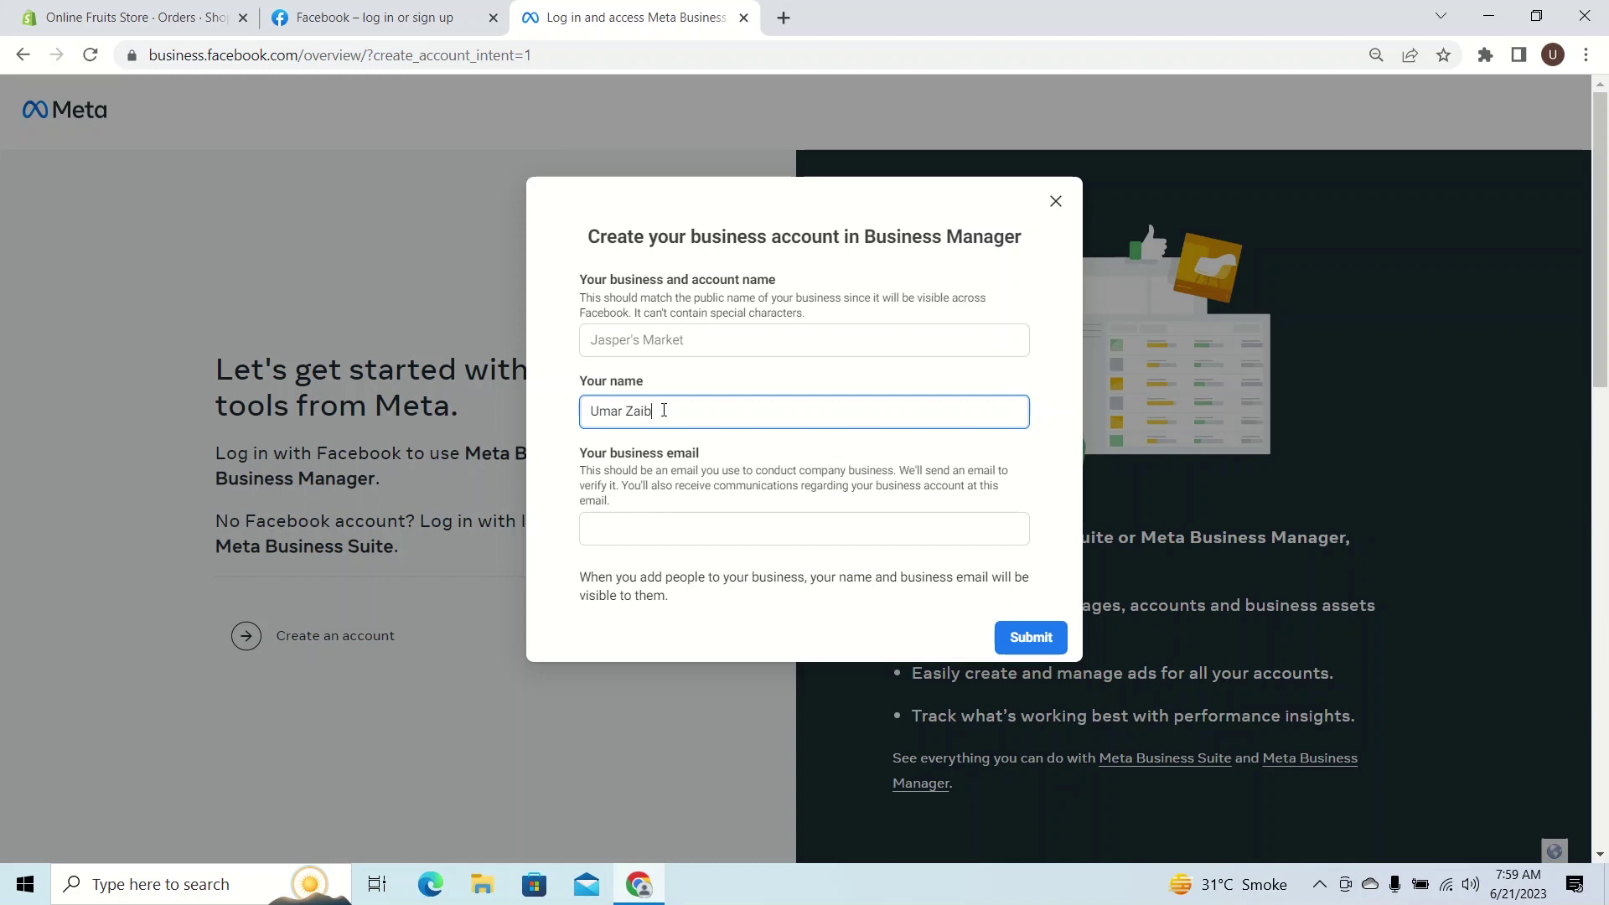
left_click(655, 527)
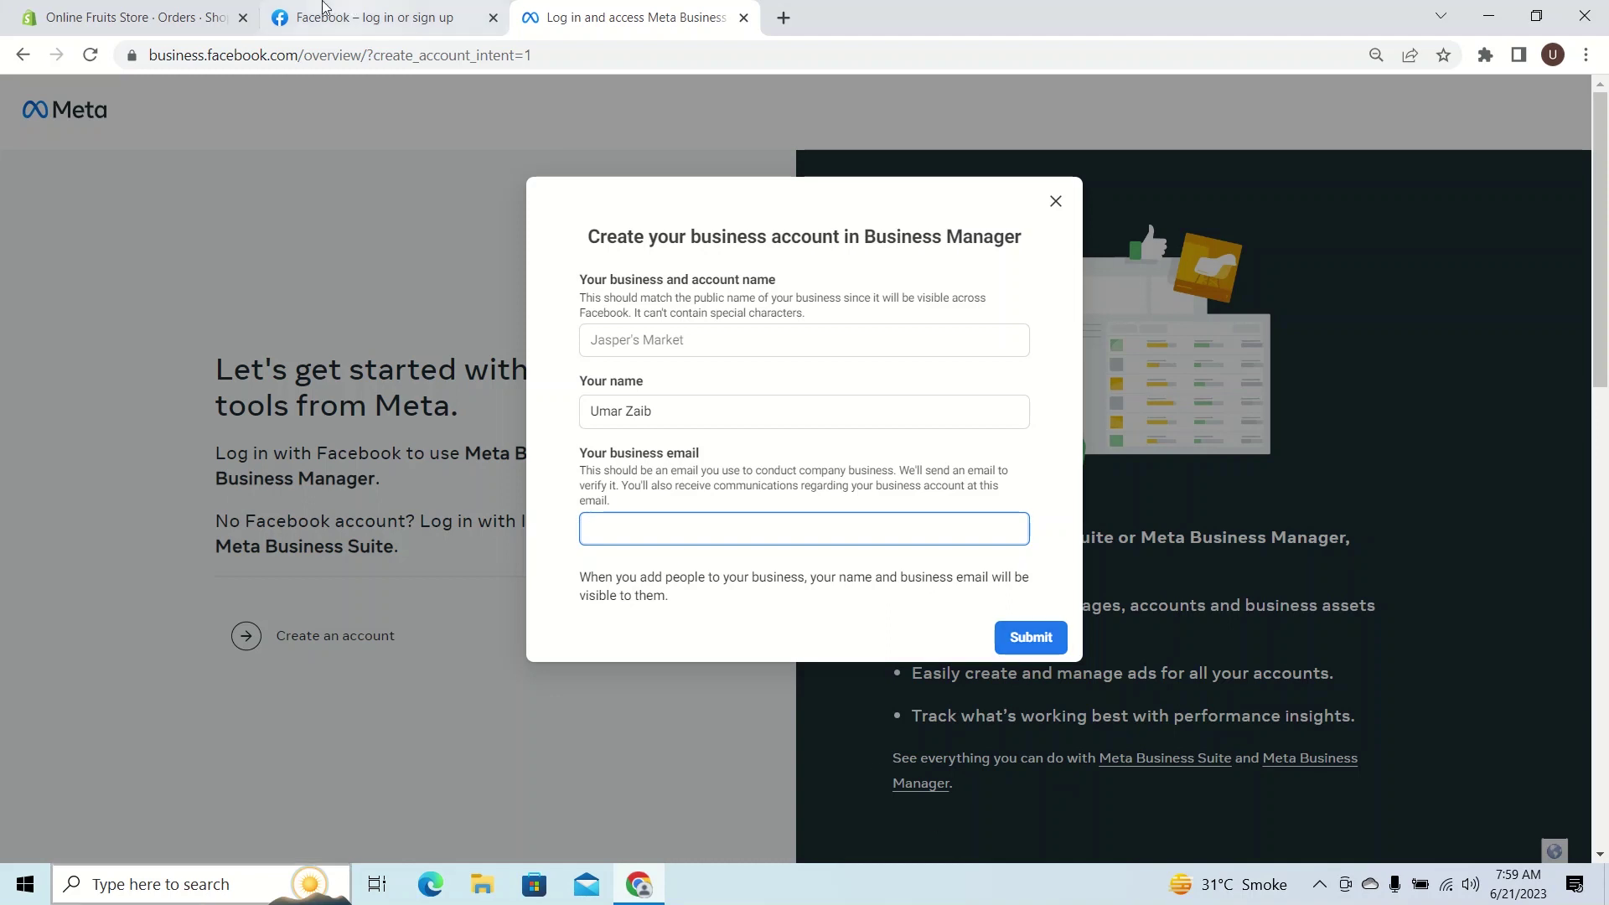
- Log back in to Facebook in its own browser tab with the prefilled credentials and return to the business account form
left_click(310, 29)
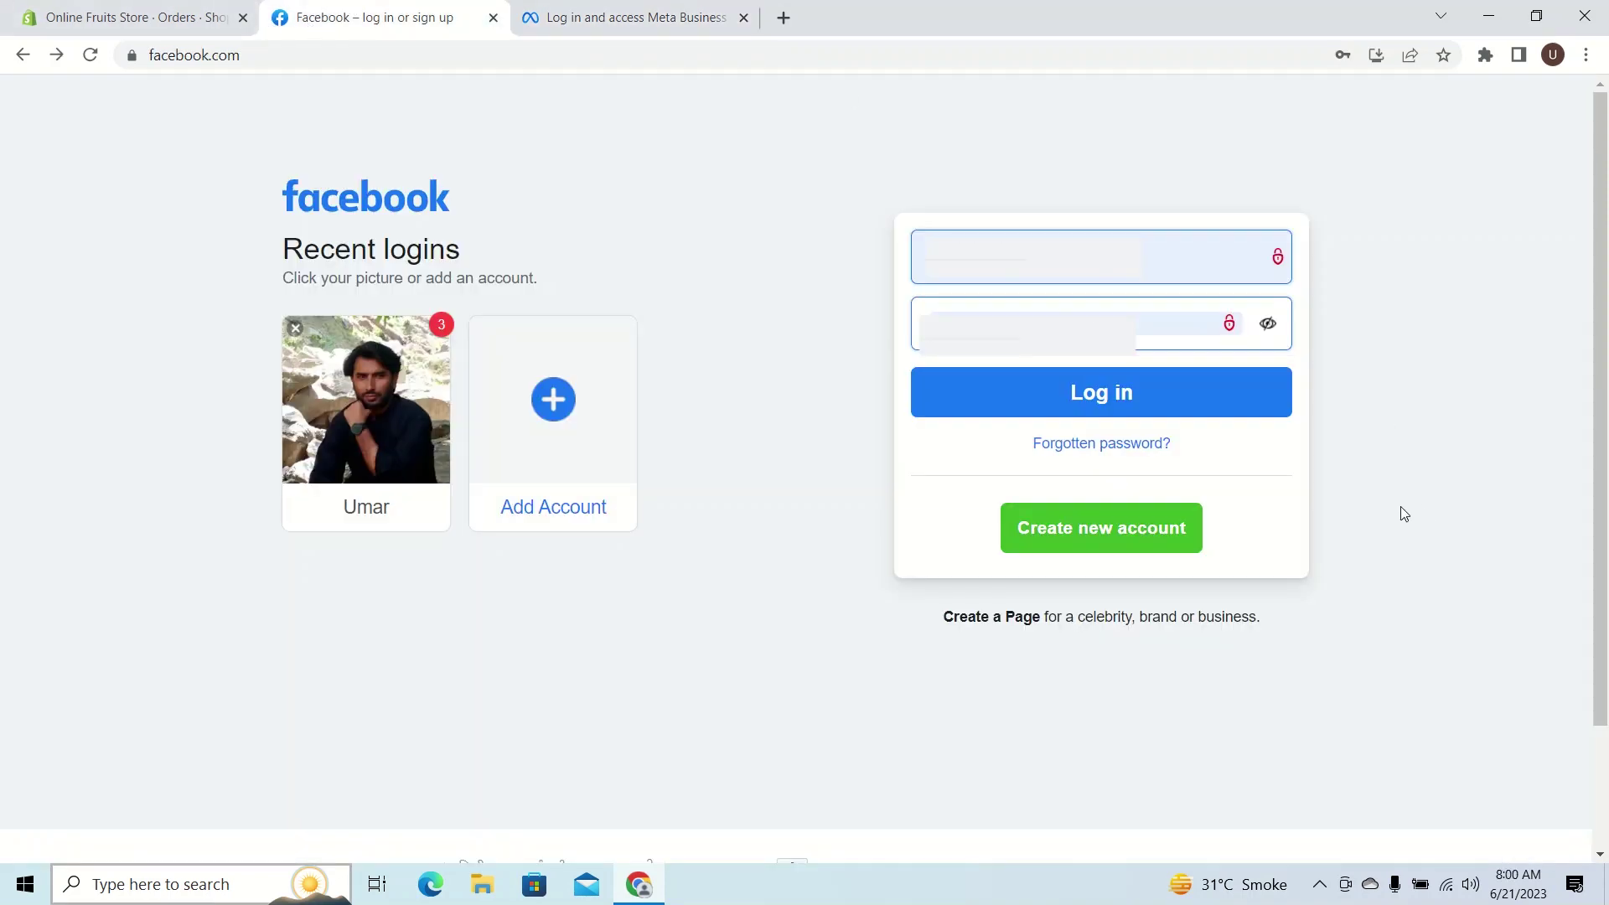
left_click(1158, 404)
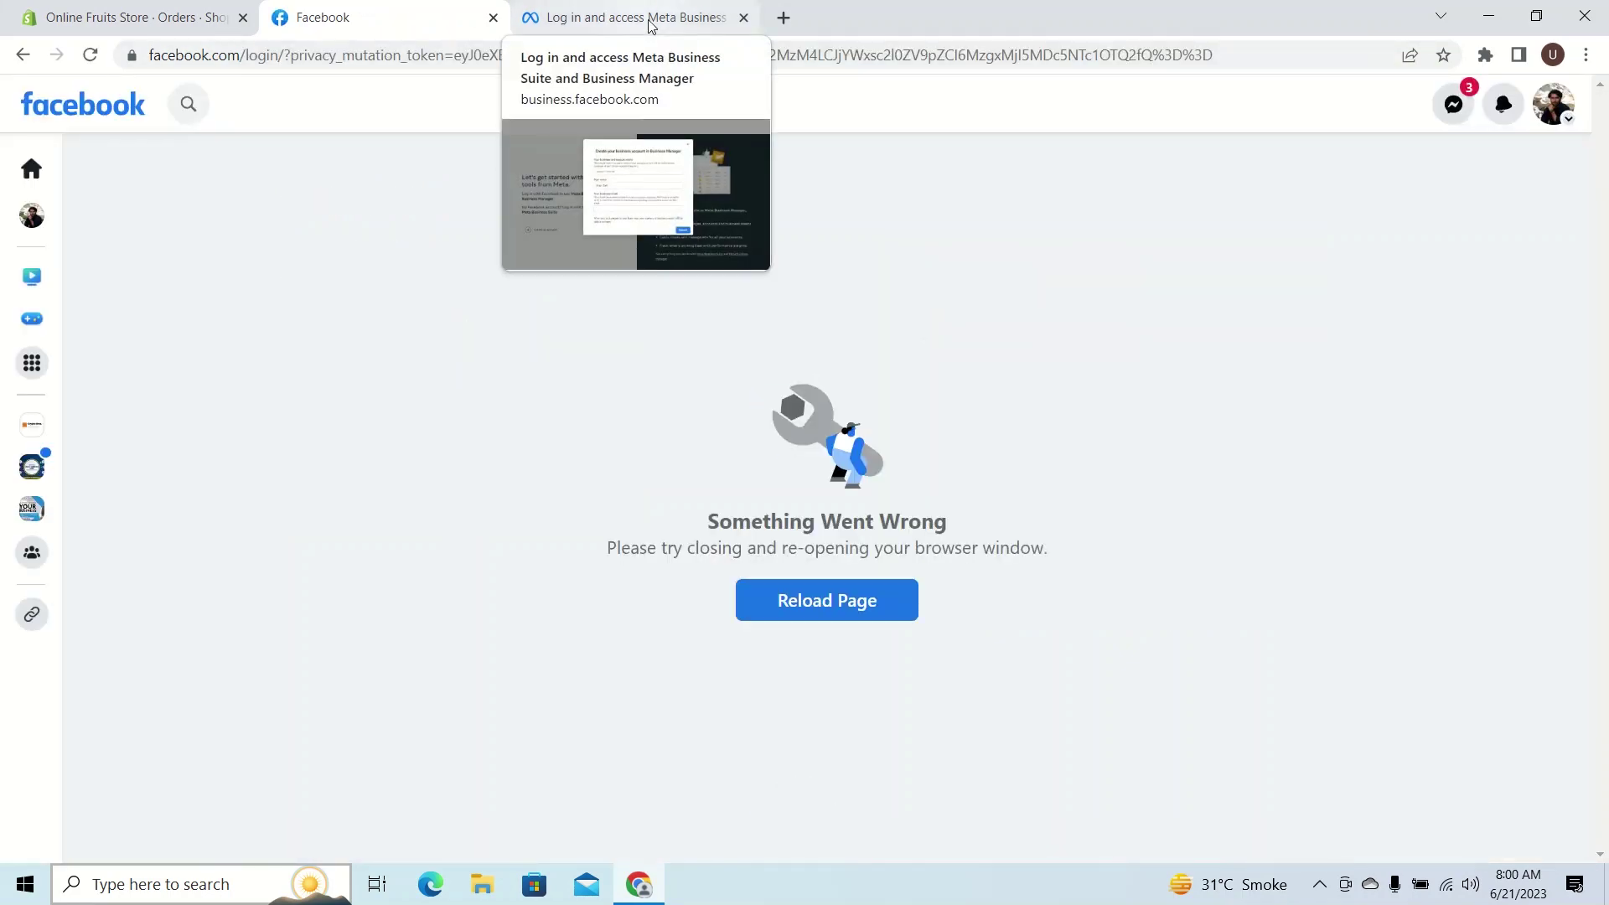
left_click(651, 28)
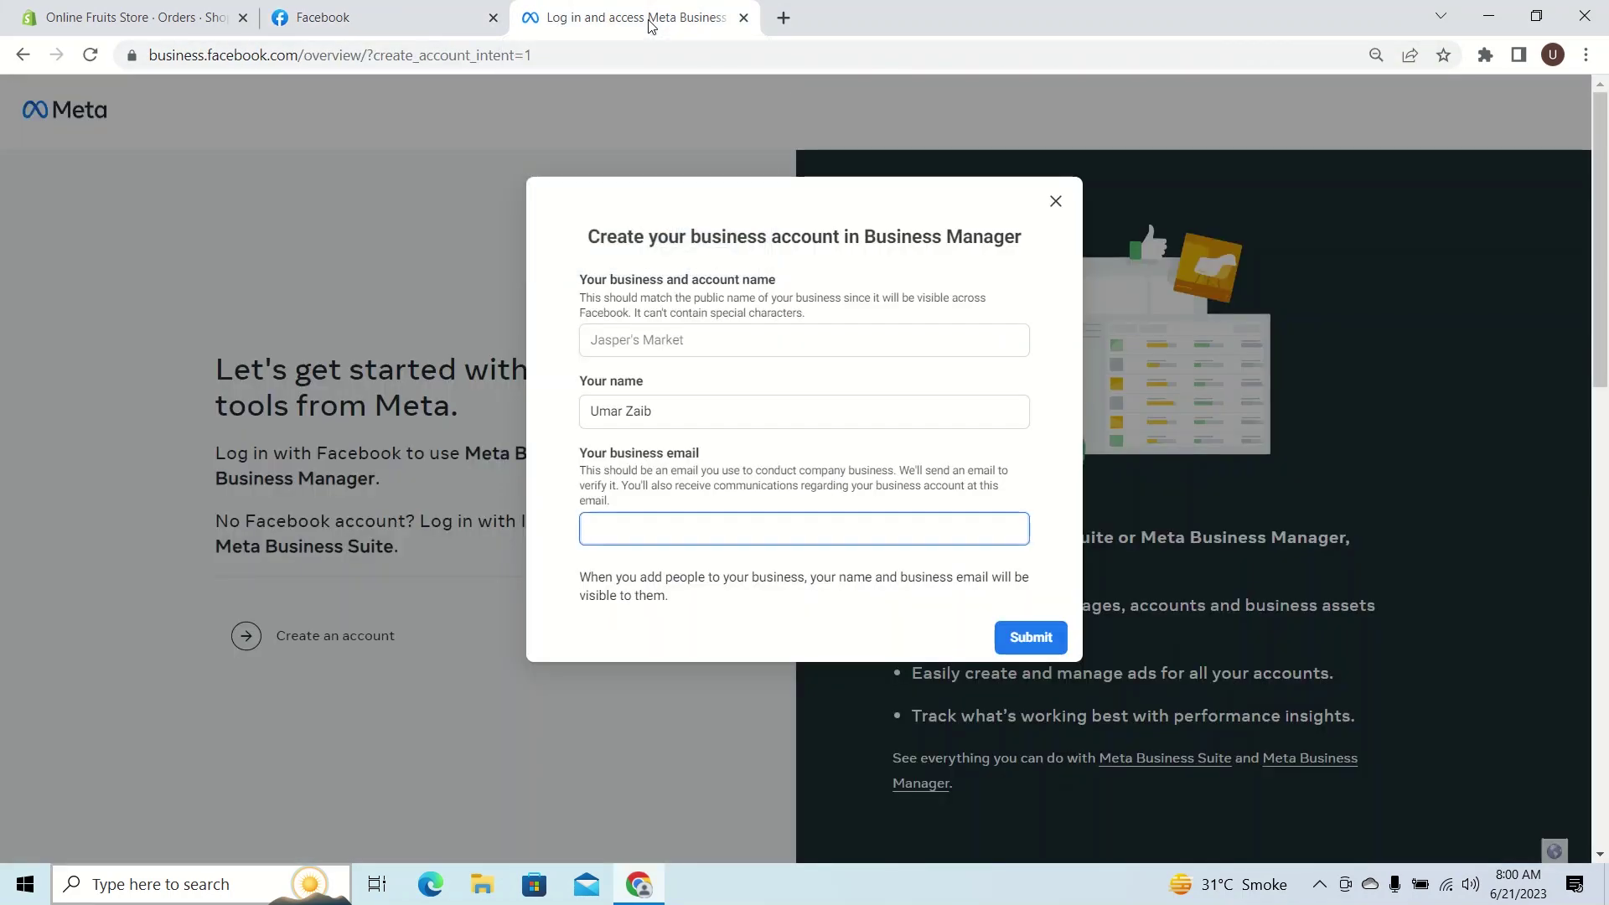
- Return to Ads Manager from Facebook and open the business settings of the business account with 7 business assets
left_click(420, 15)
left_click(32, 363)
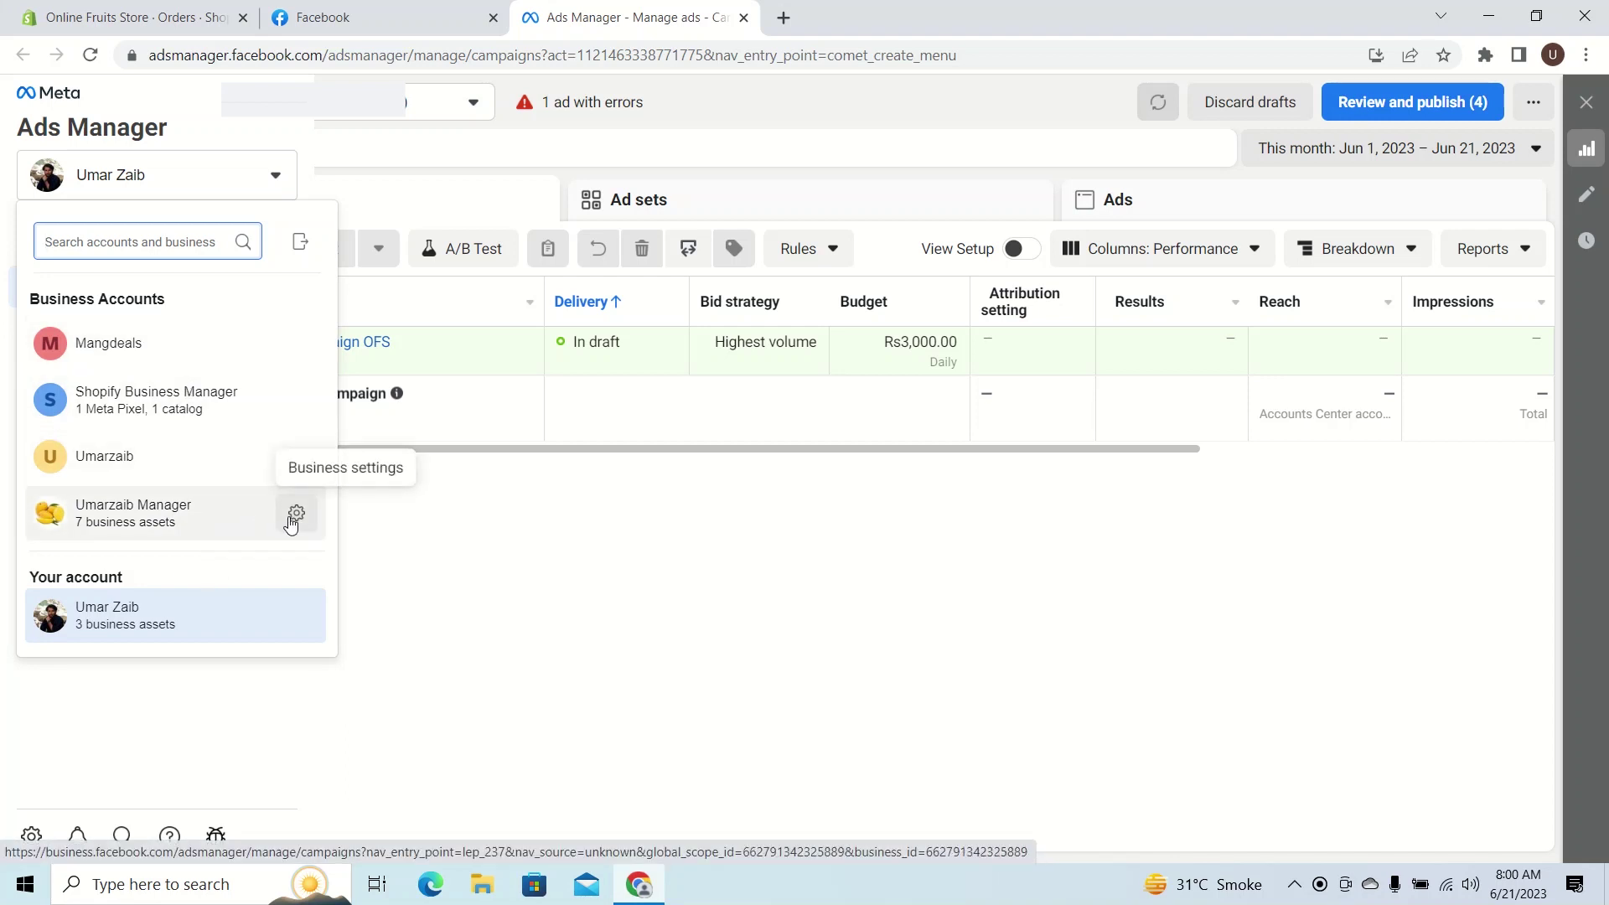
left_click(293, 520)
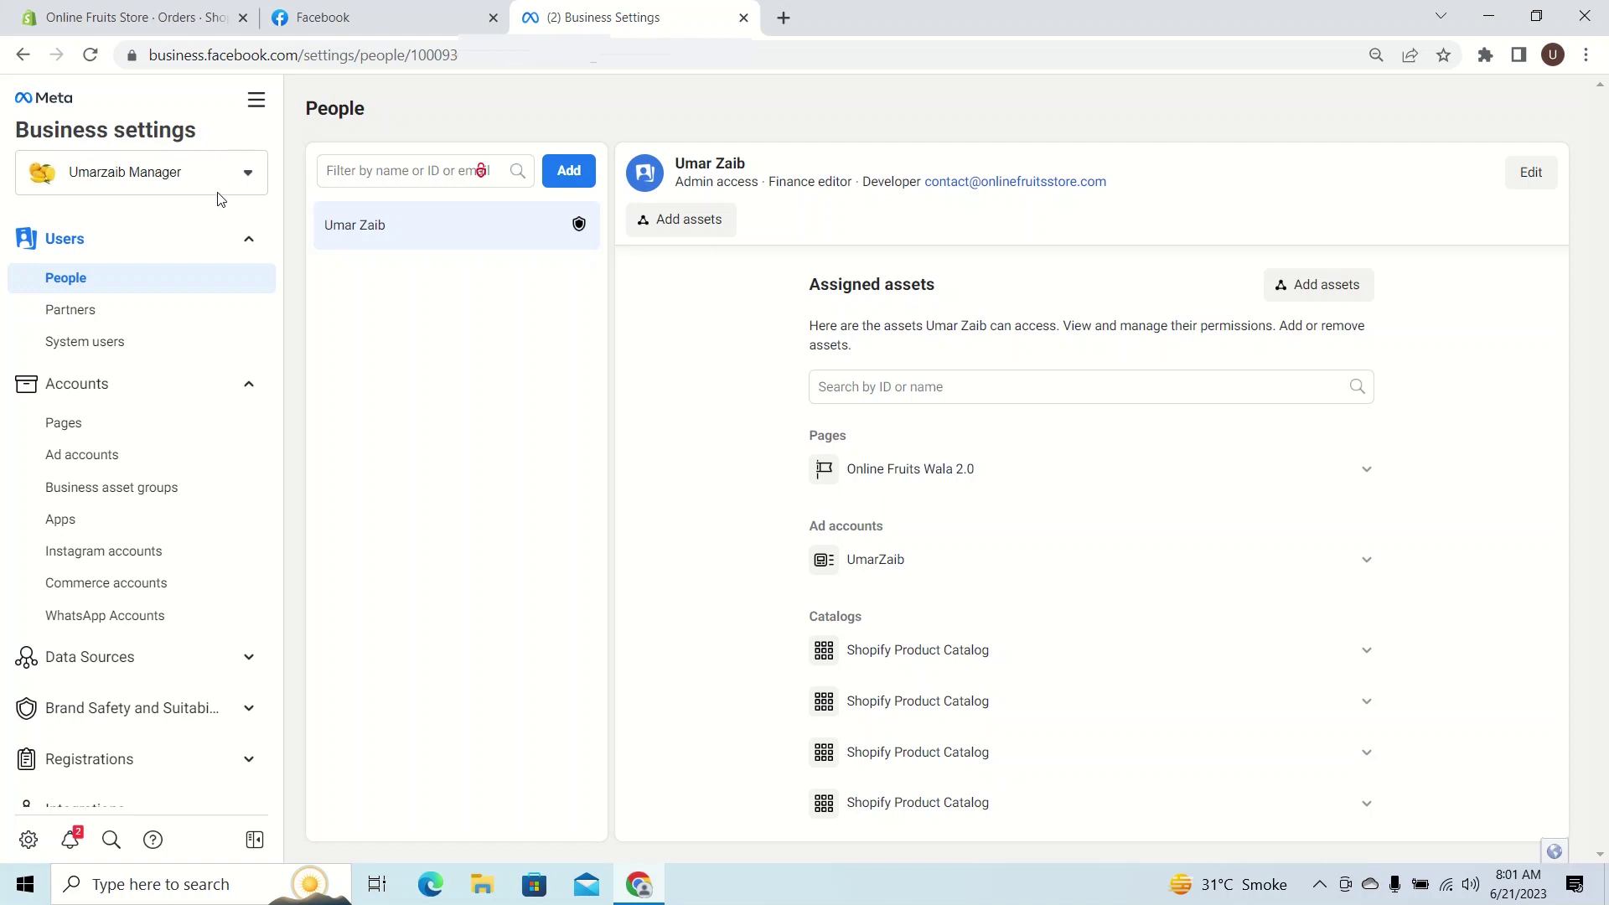
- Examine the business accounts and the personal account's assets in the account list, and reopen the current business account's settings
left_click(200, 172)
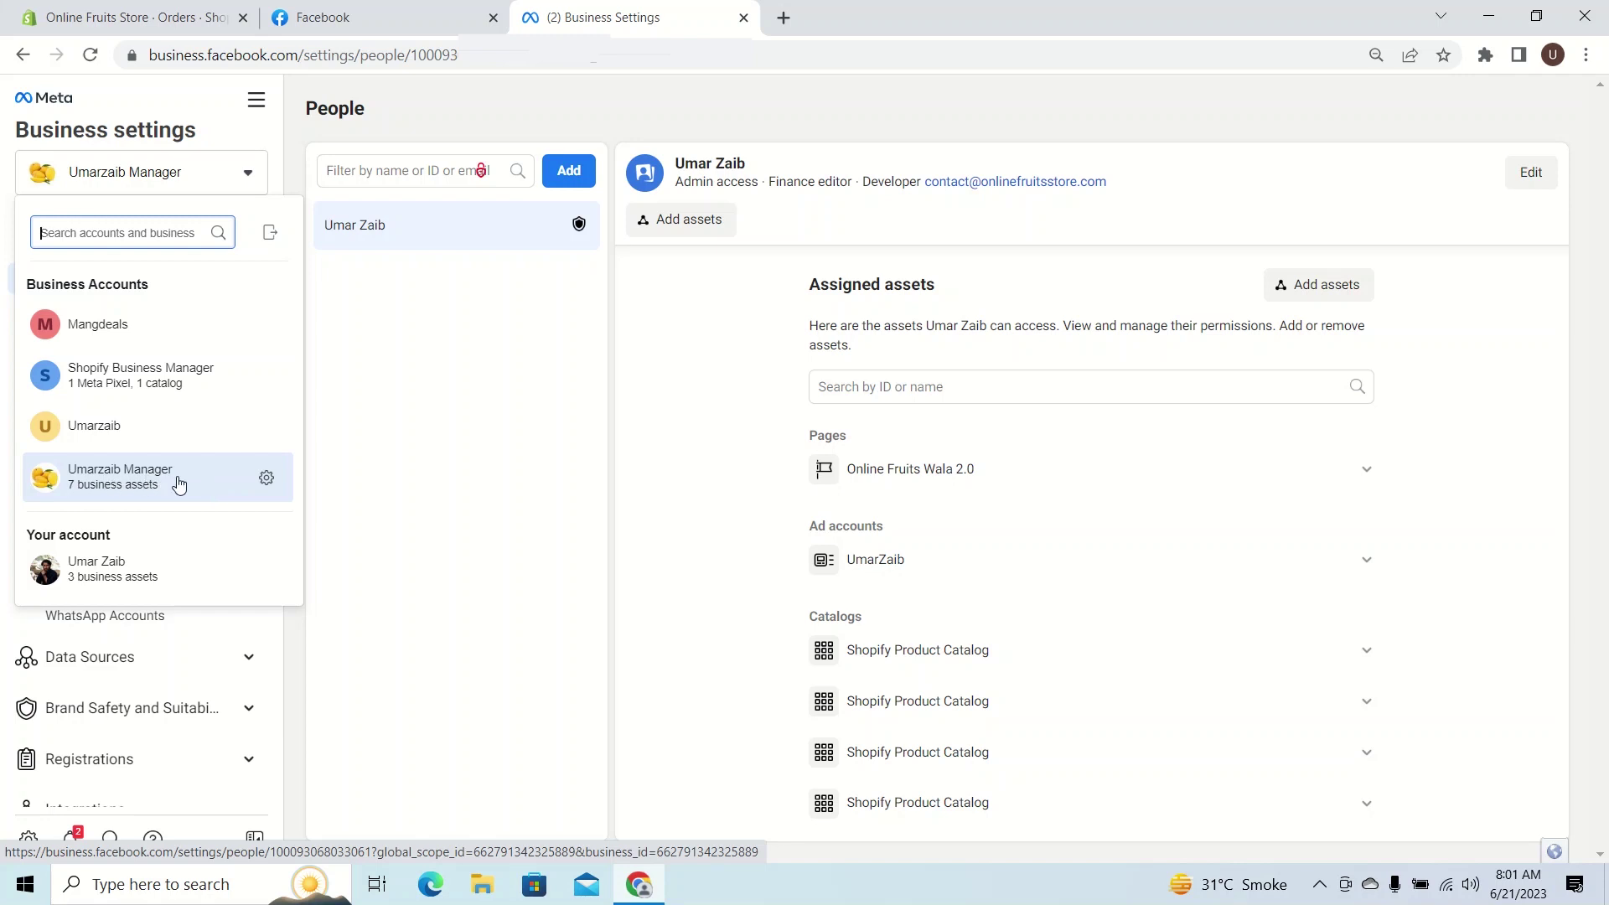
mouse_move(178, 484)
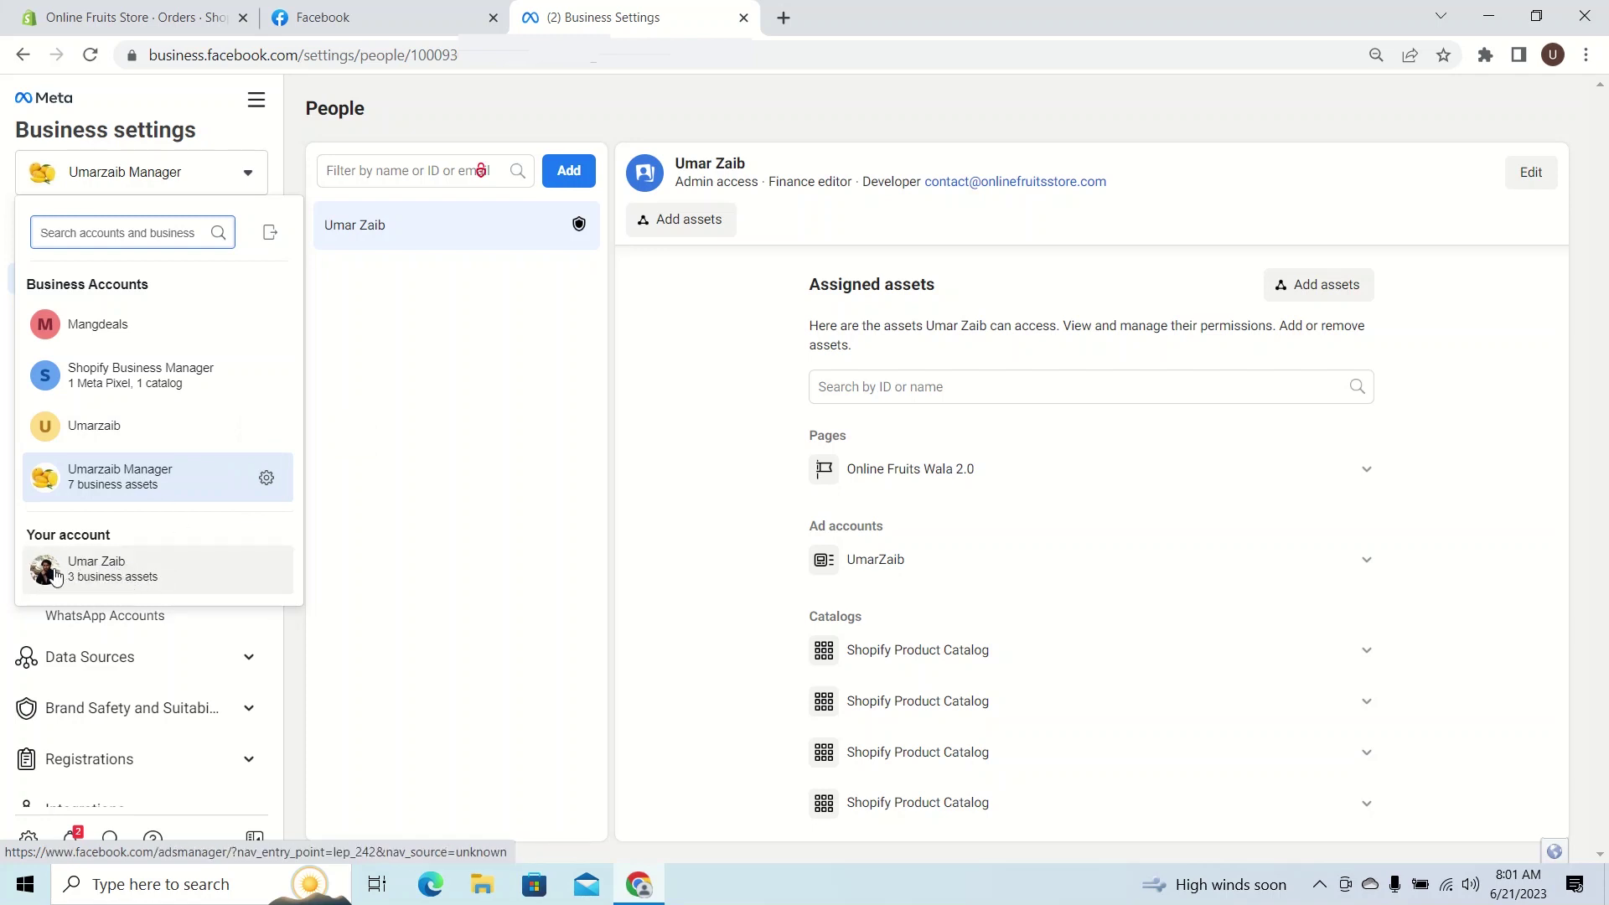
mouse_move(110, 584)
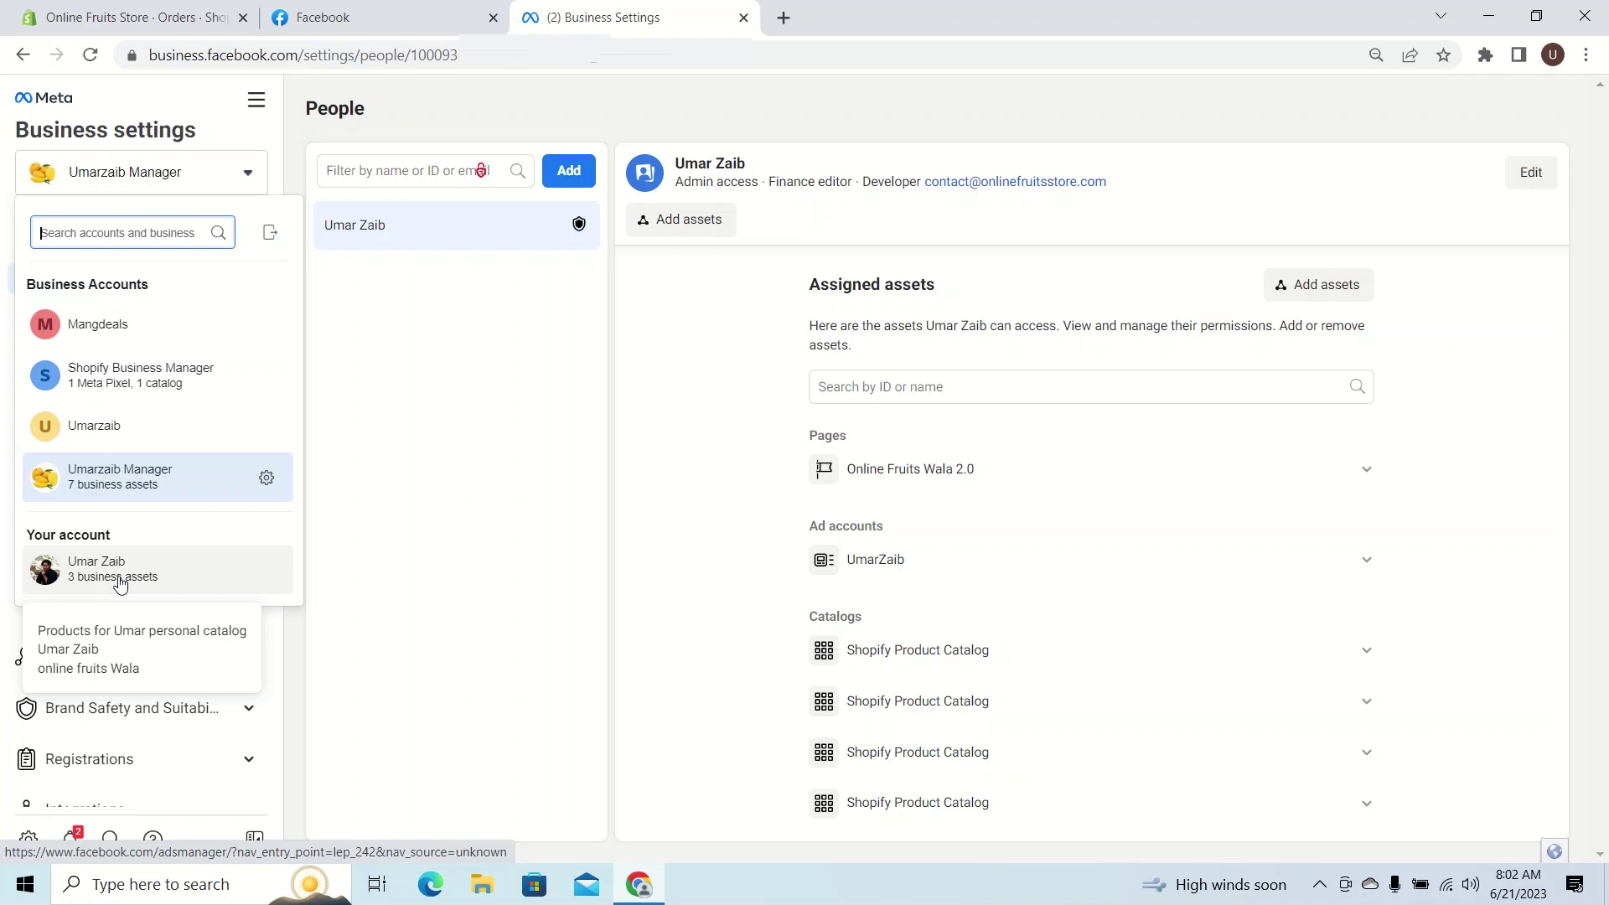
left_click(266, 478)
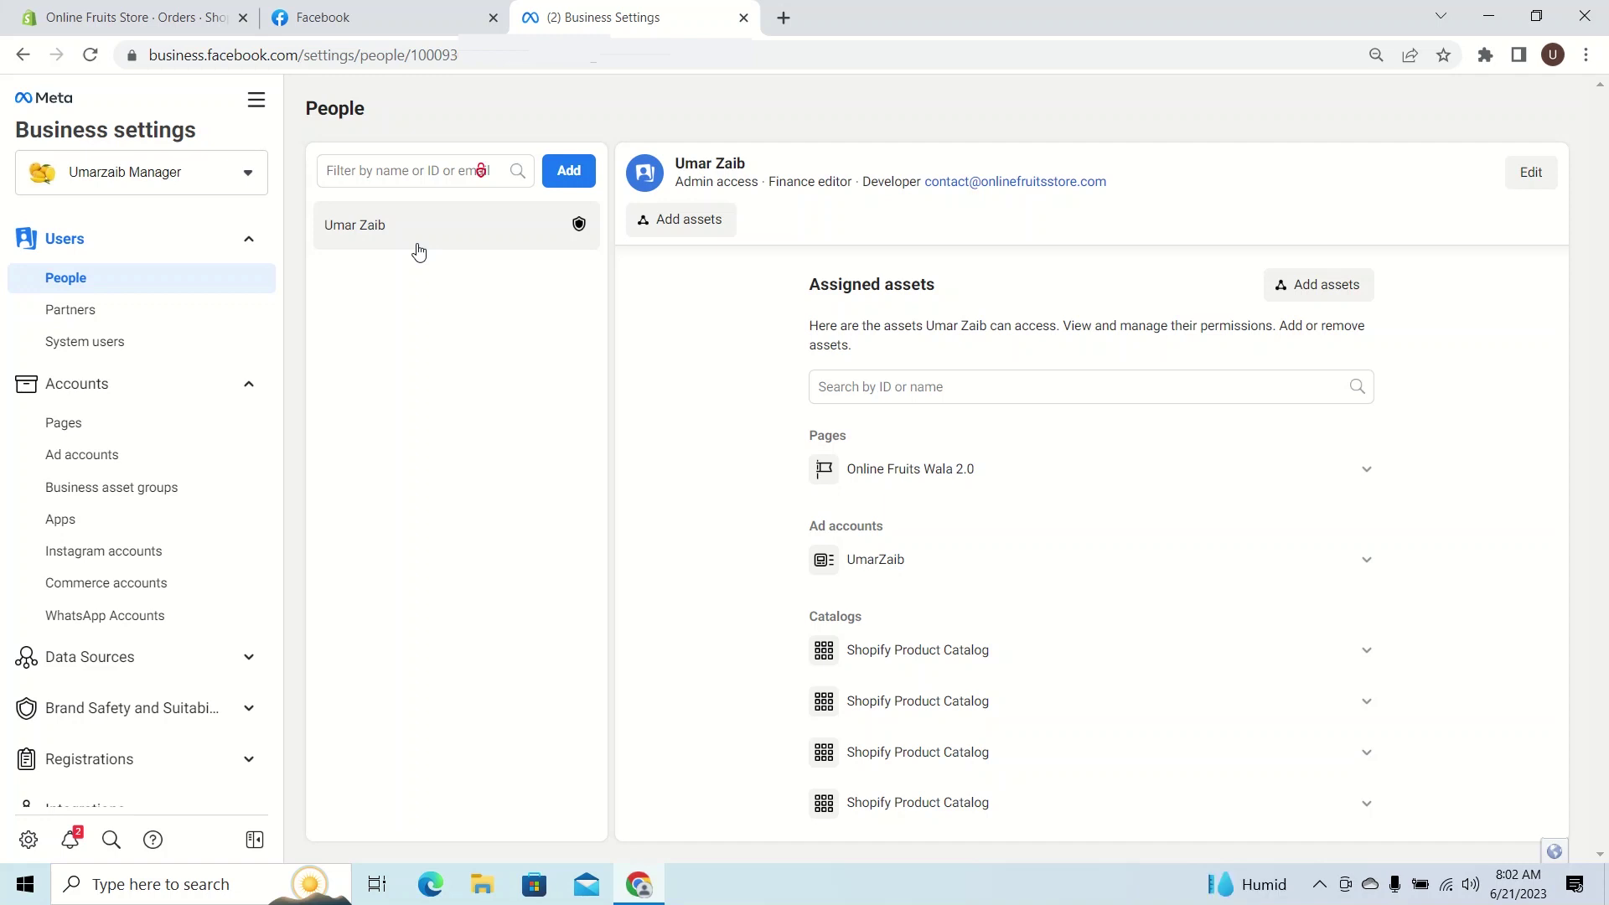
- Review the business account's Pages settings for Online Fruits Wala 2.0 and return to its People settings
left_click(403, 170)
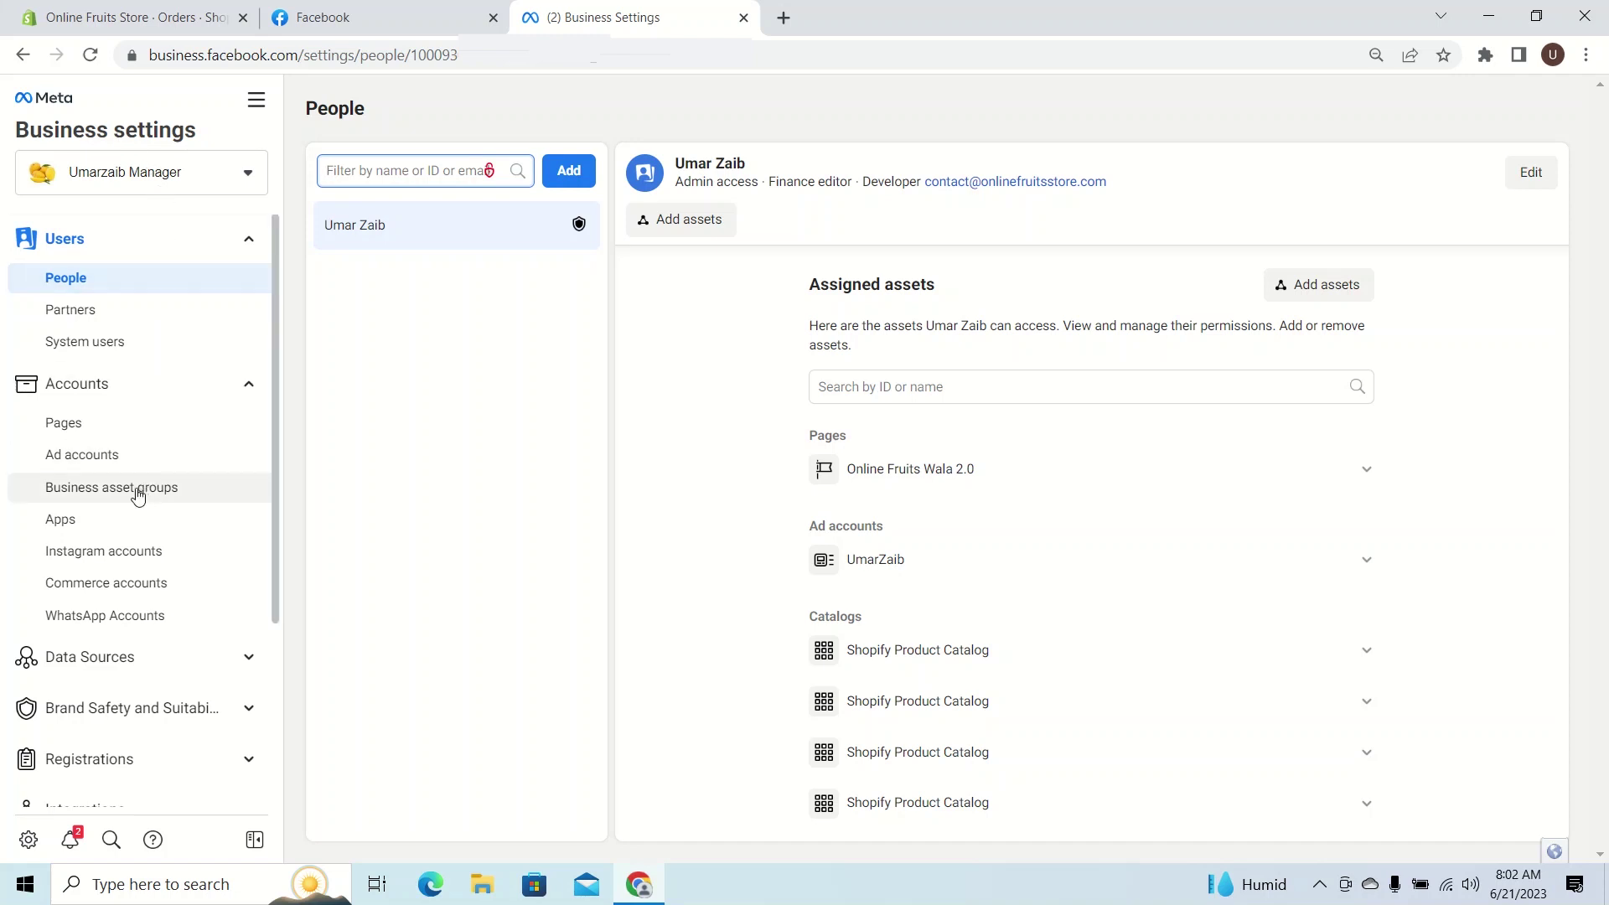
left_click(96, 421)
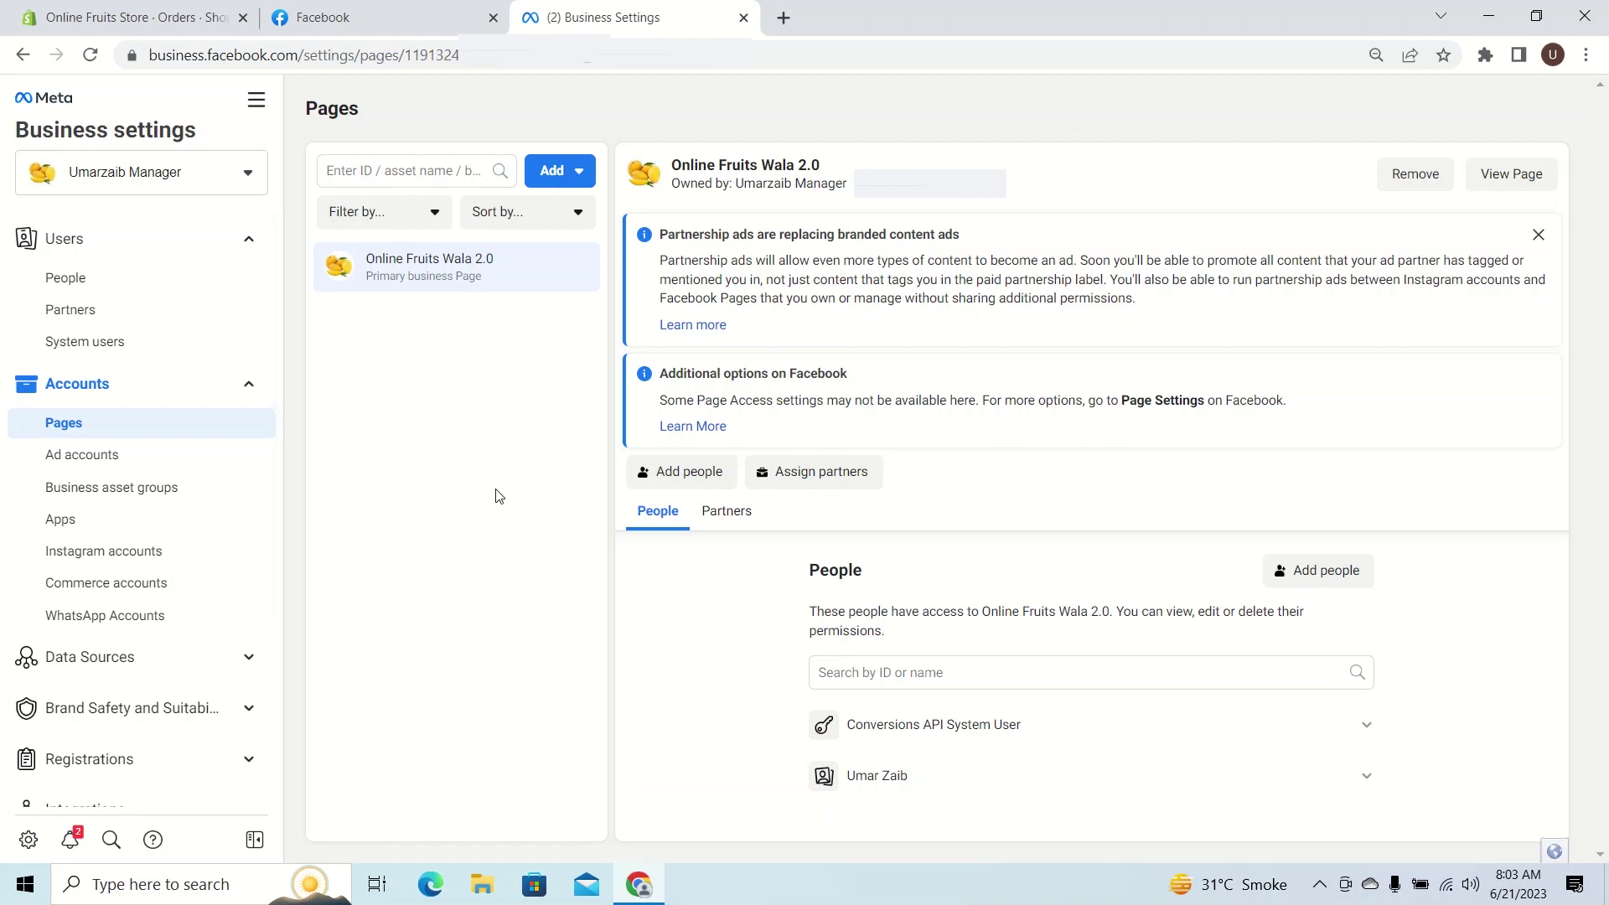
left_click(94, 279)
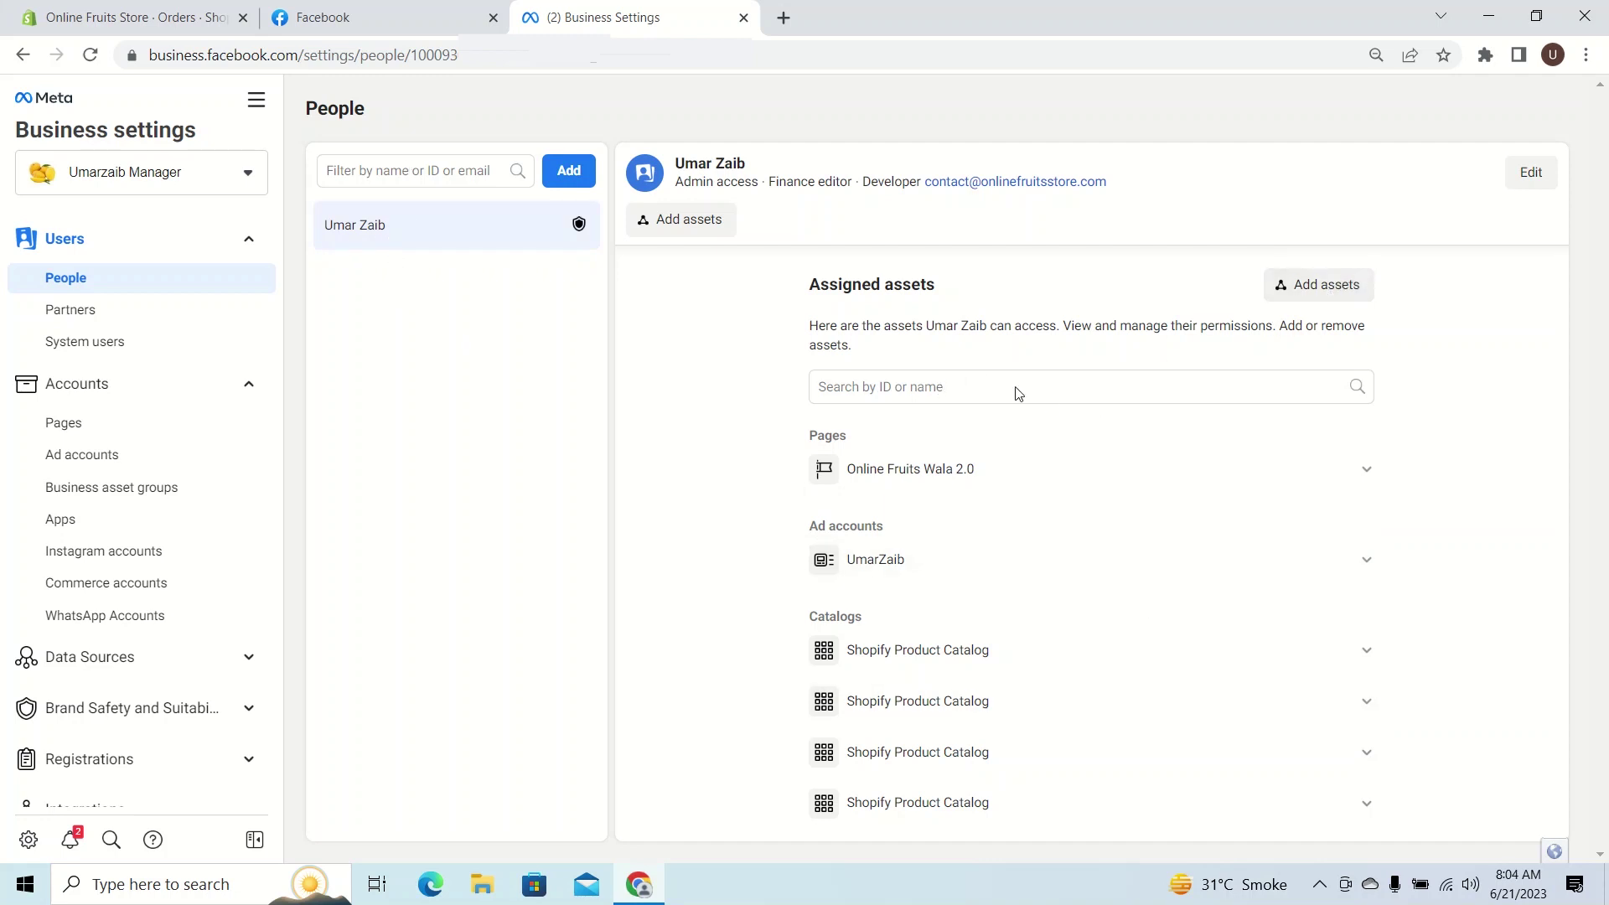
- Examine the assignable permissions for Online Fruits Wala 2.0, Online Fruits Wala Pixel 2.0 and the ad account, and close the person's asset assignment without saving
left_click(1342, 283)
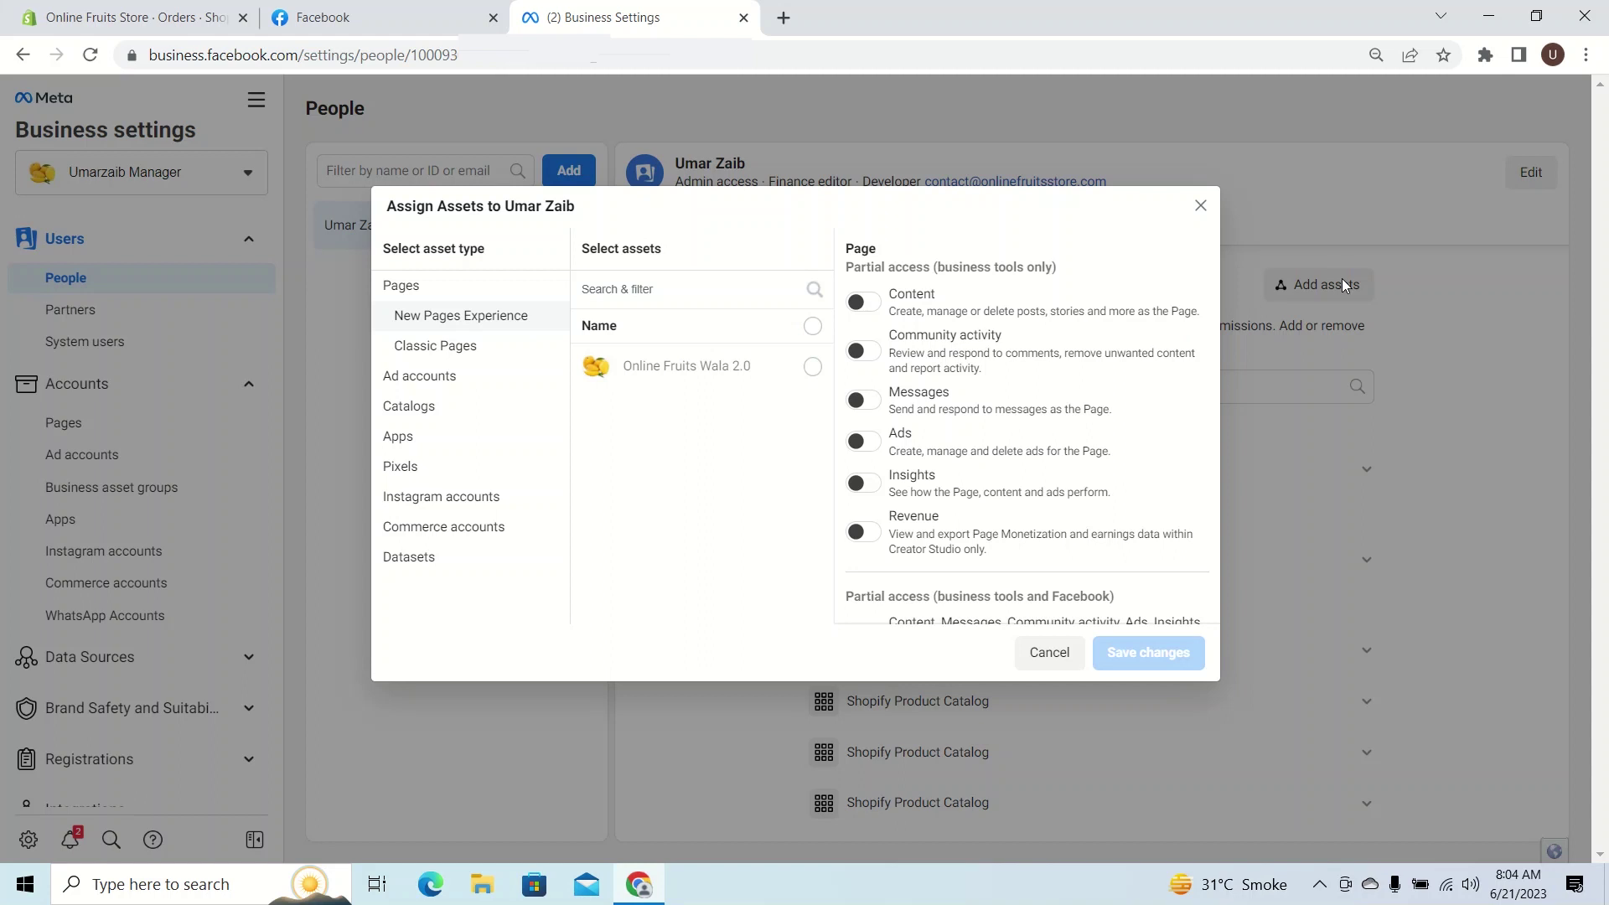
left_click(813, 371)
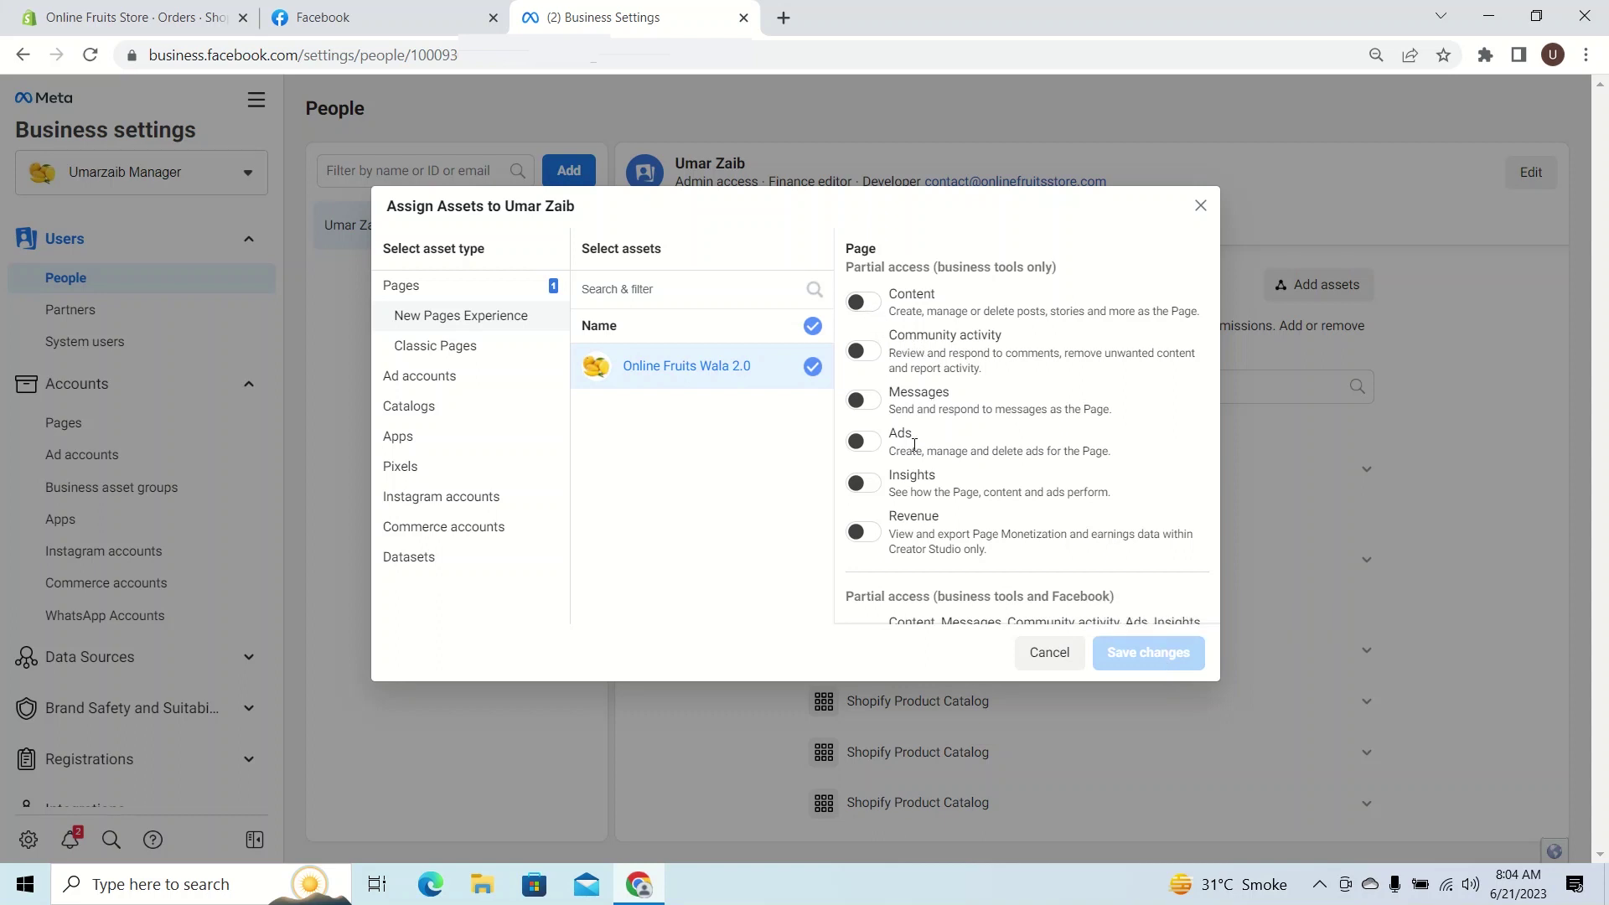
scroll(1047, 428, "down", 3)
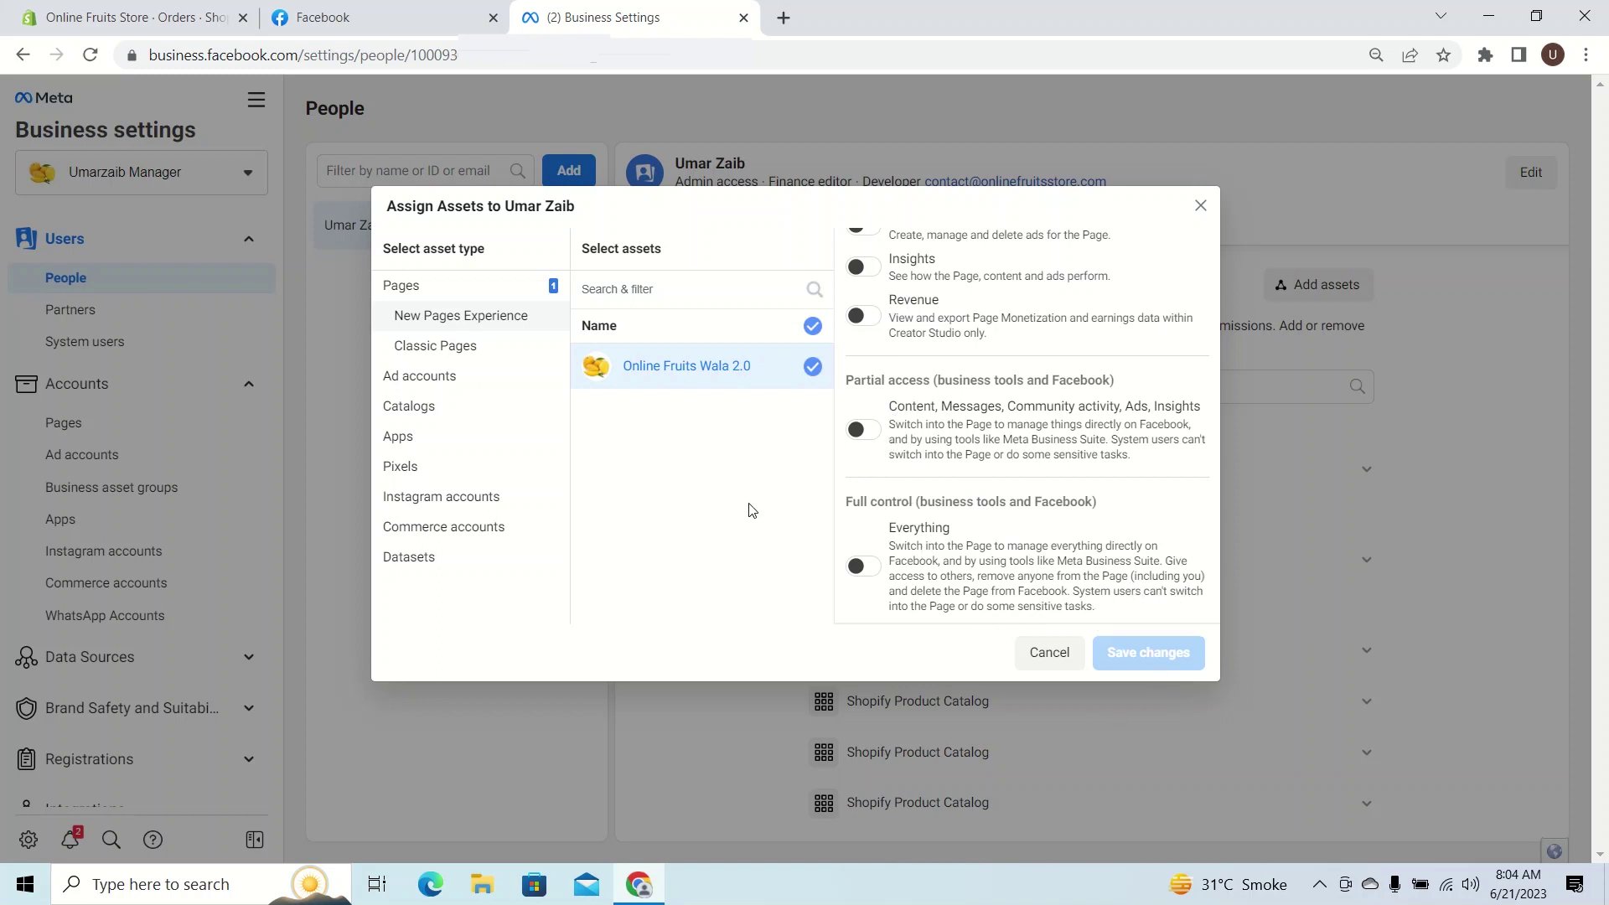
left_click(411, 466)
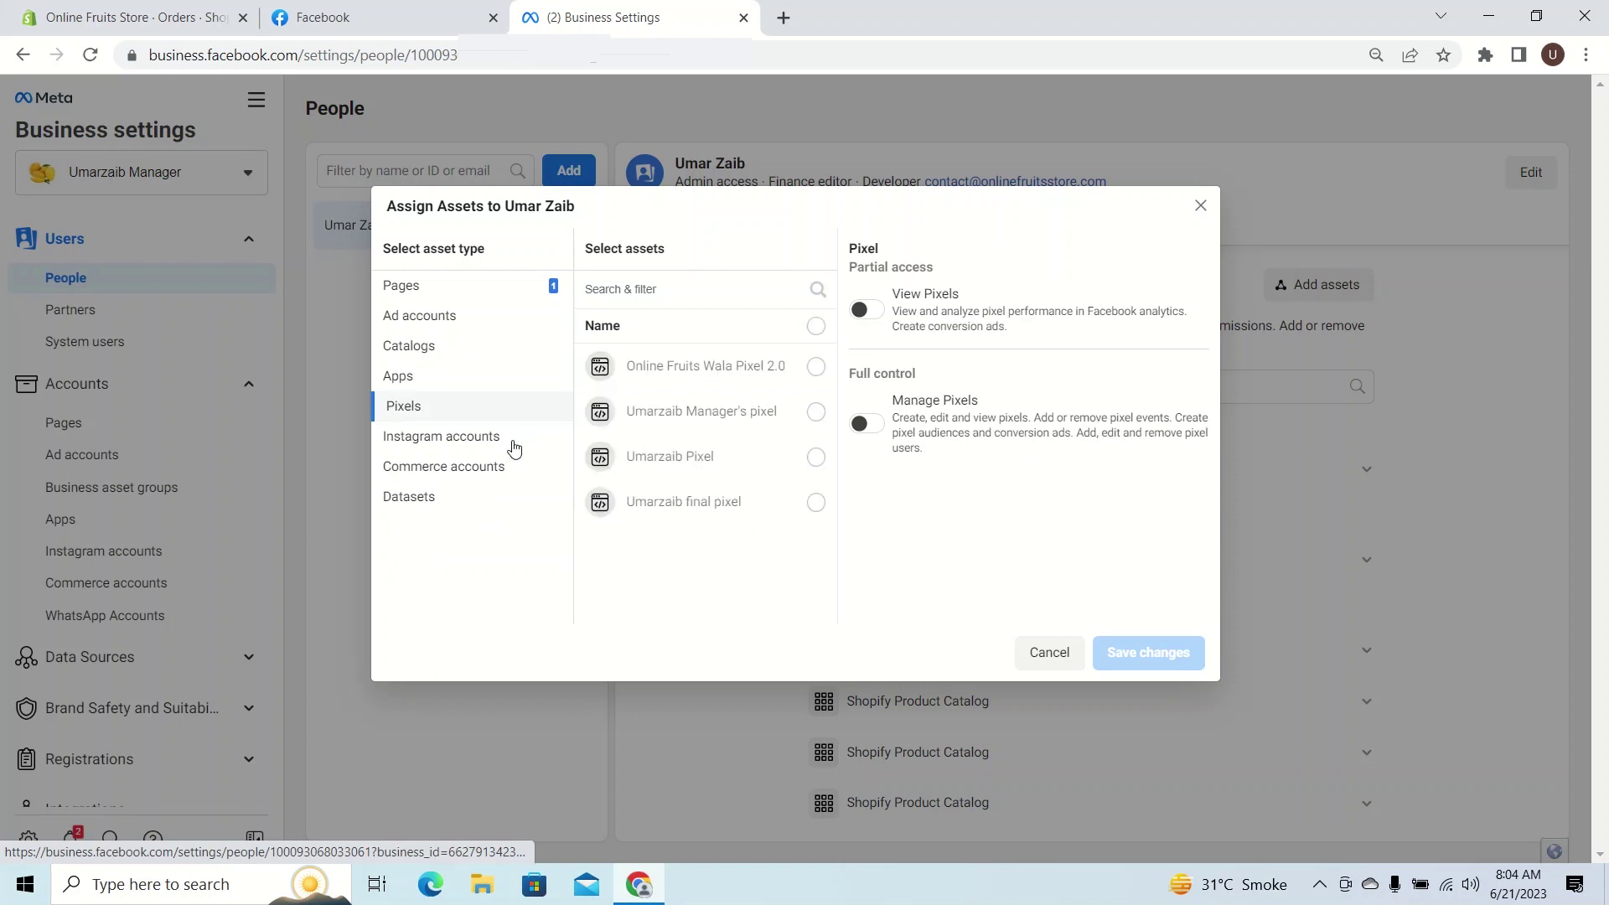
left_click(816, 366)
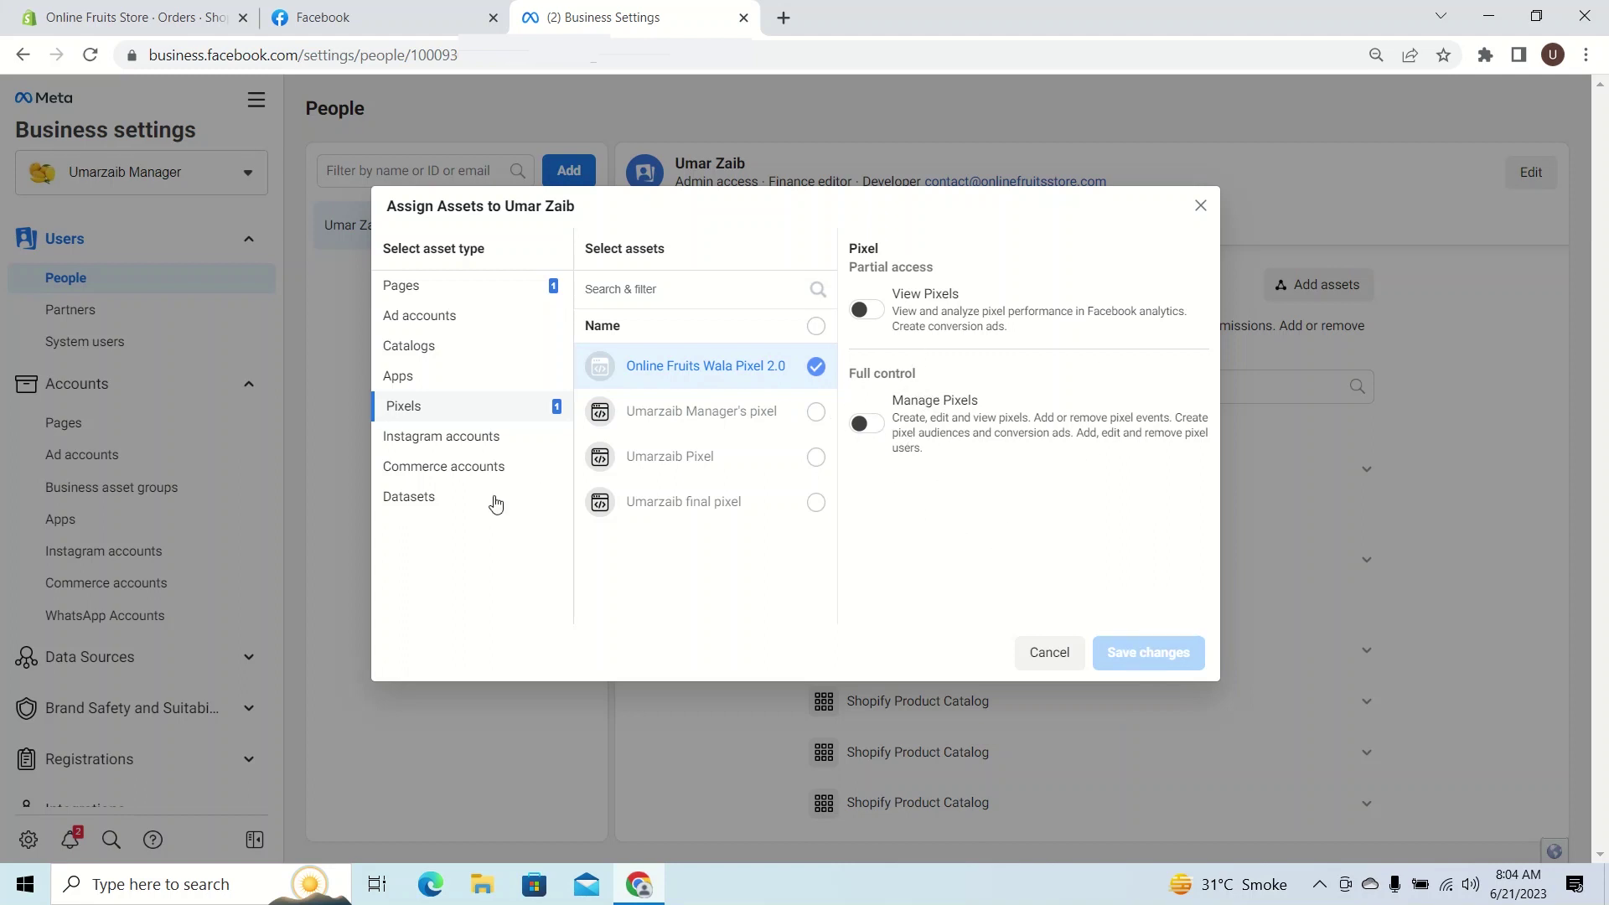
left_click(434, 316)
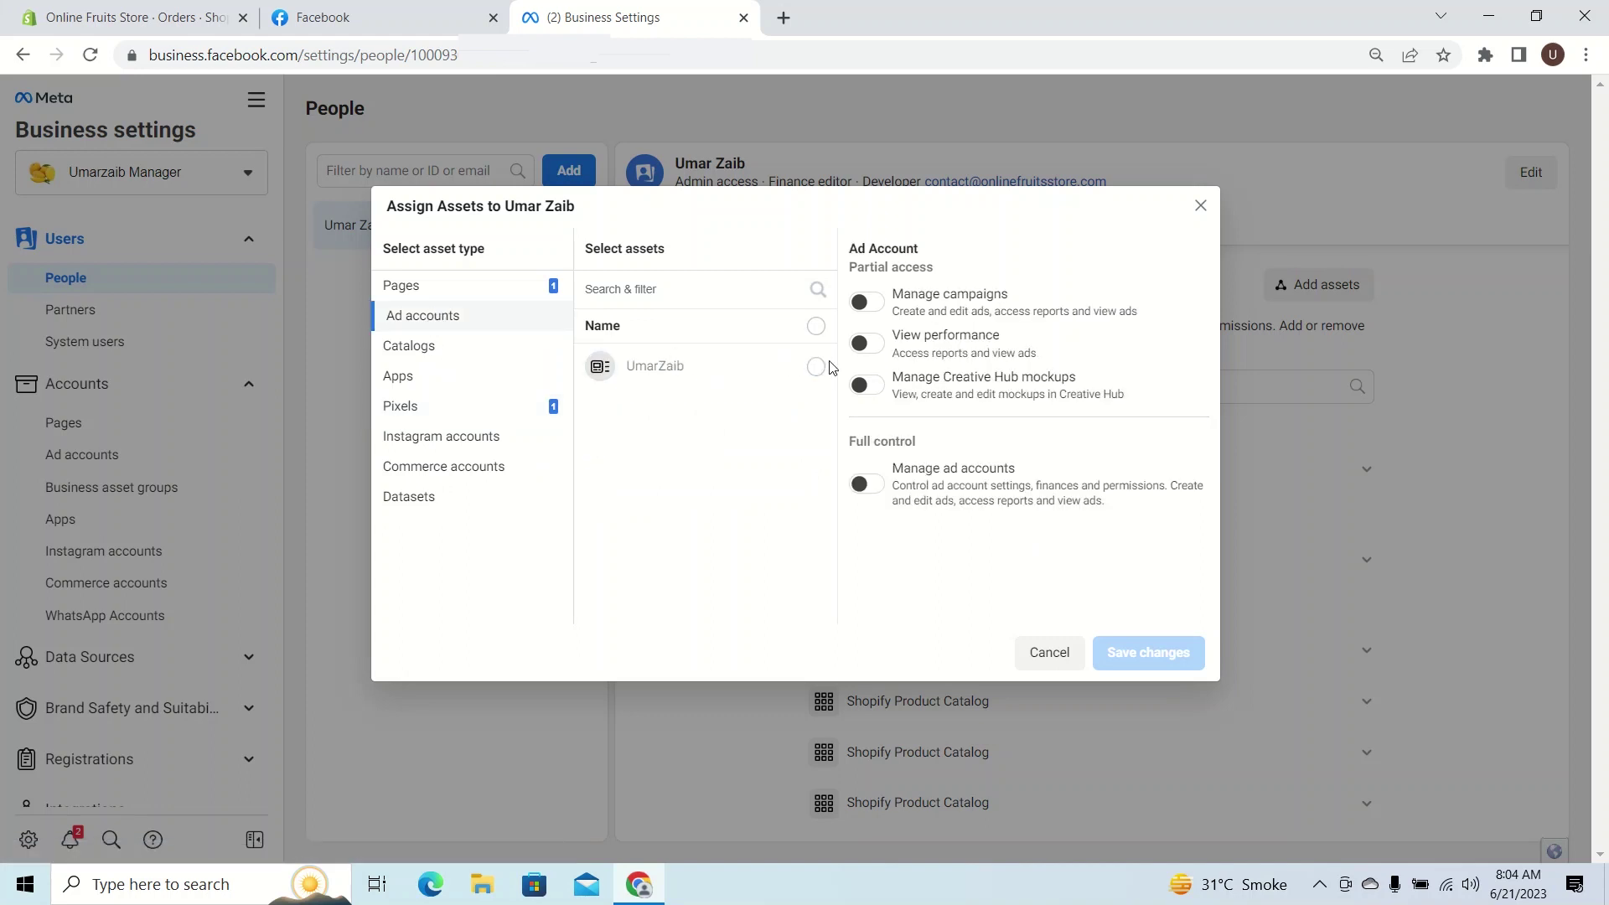
left_click(764, 368)
left_click(1201, 206)
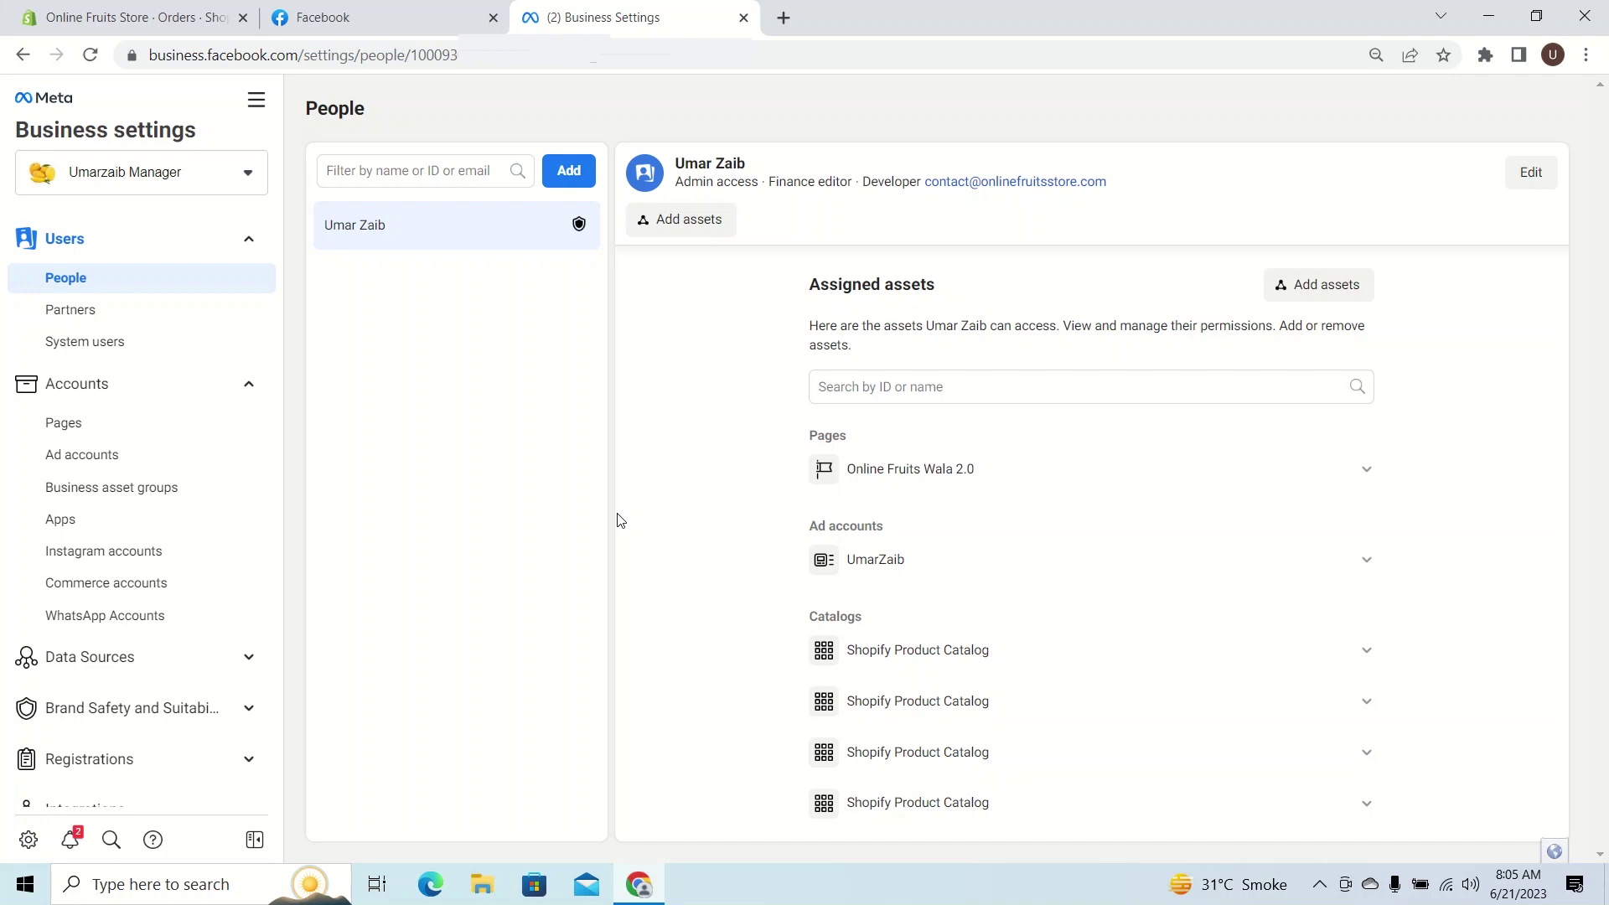
- Remove Shopify Business Manager from the business account's partners
left_click(120, 310)
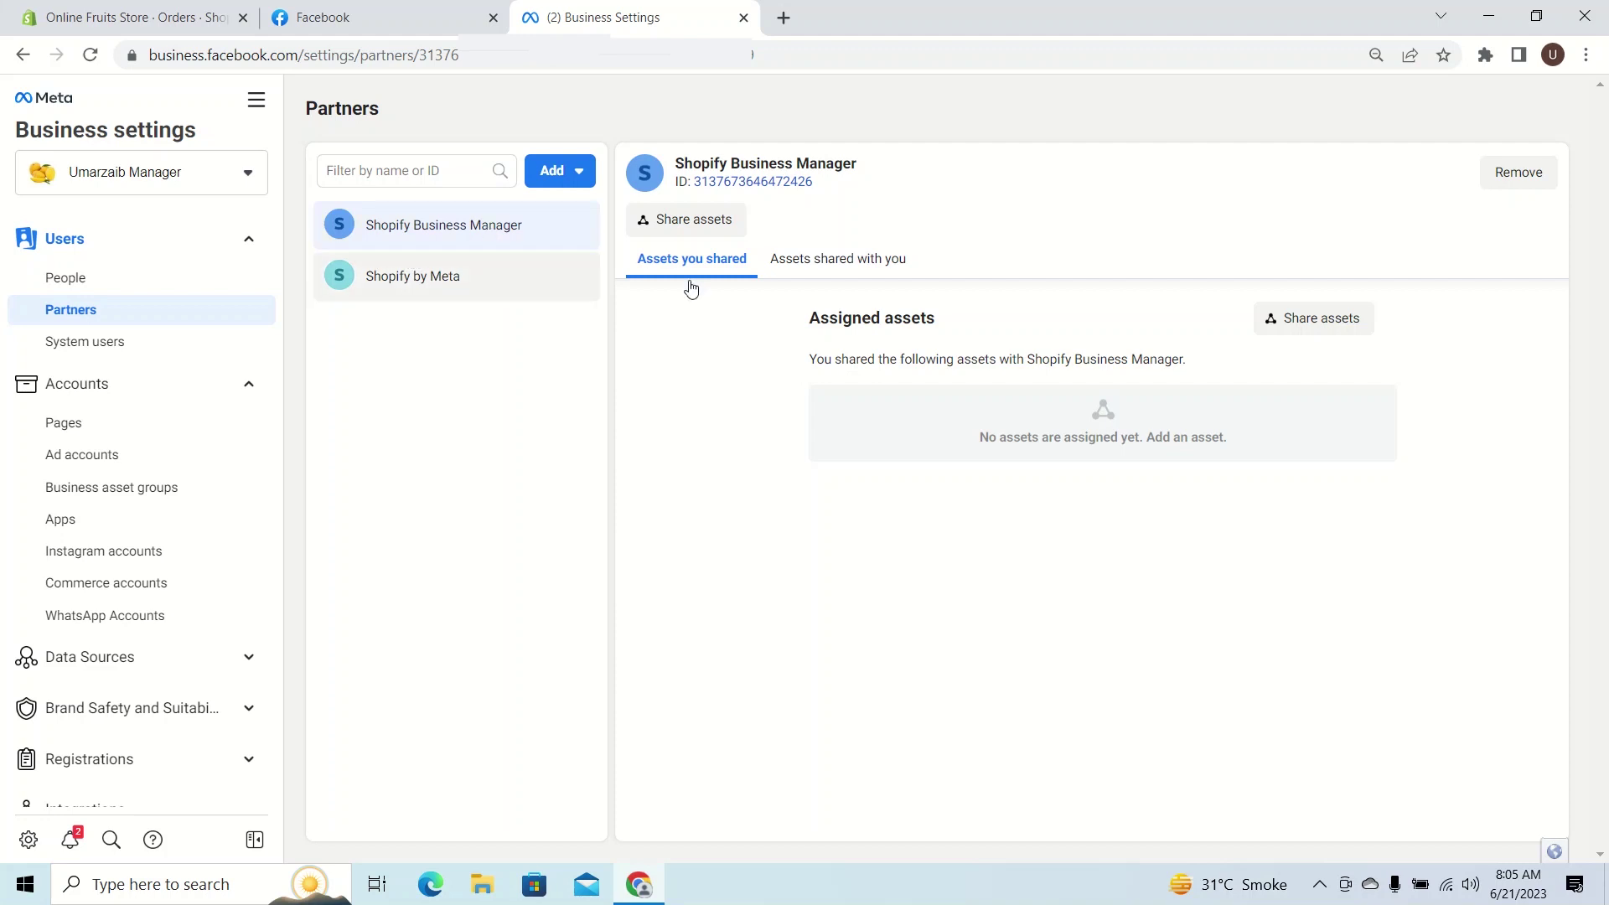
left_click(1504, 173)
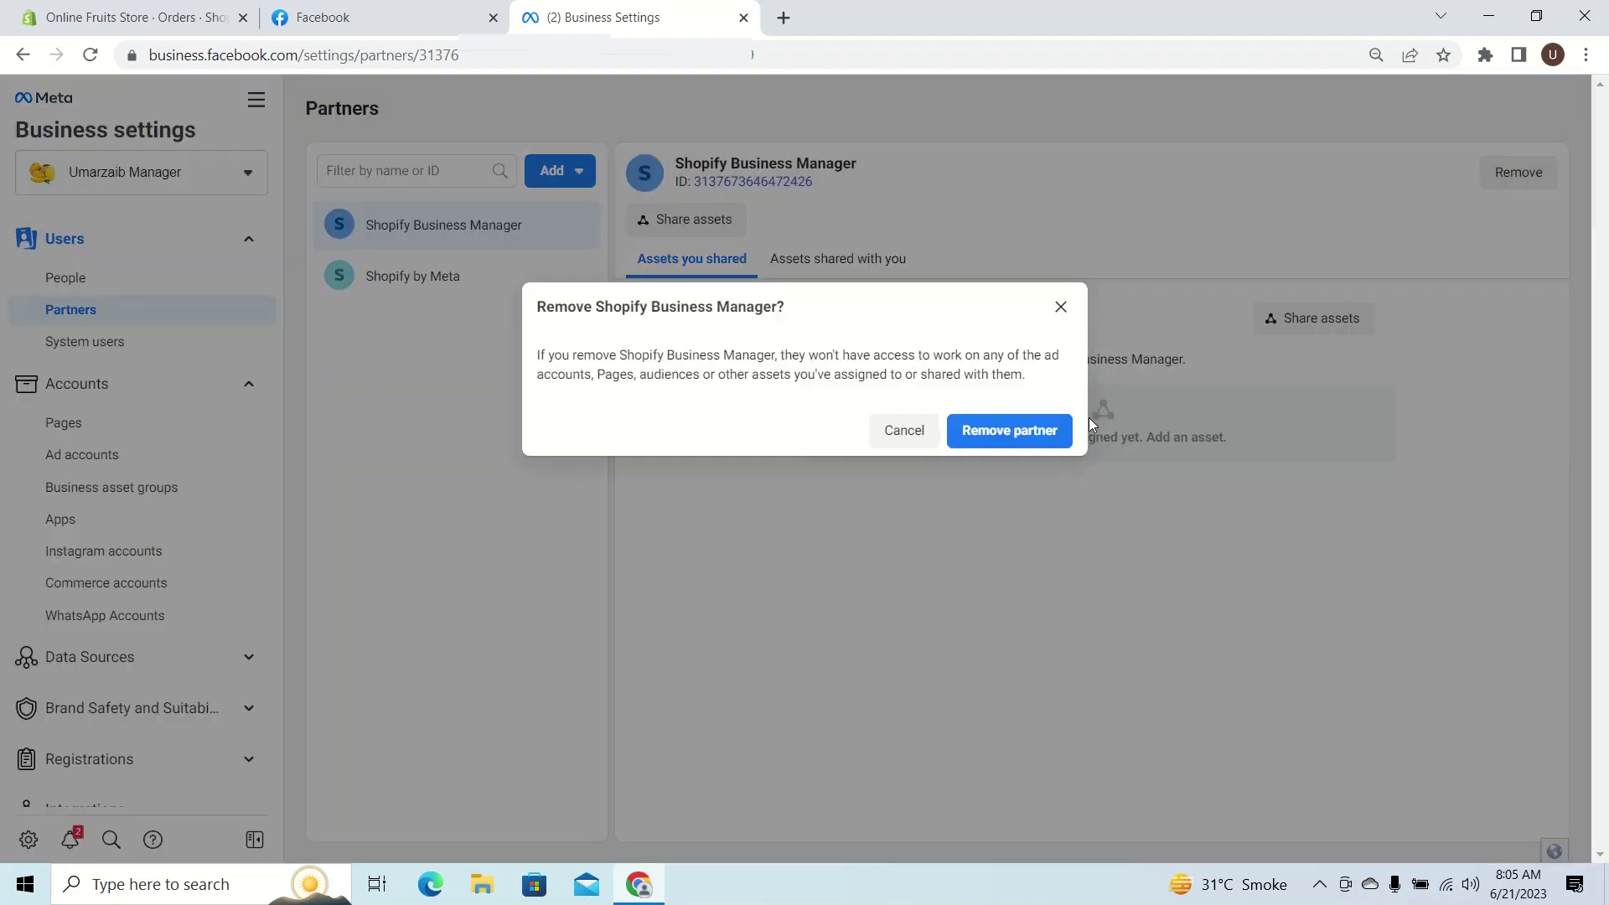
left_click(1009, 430)
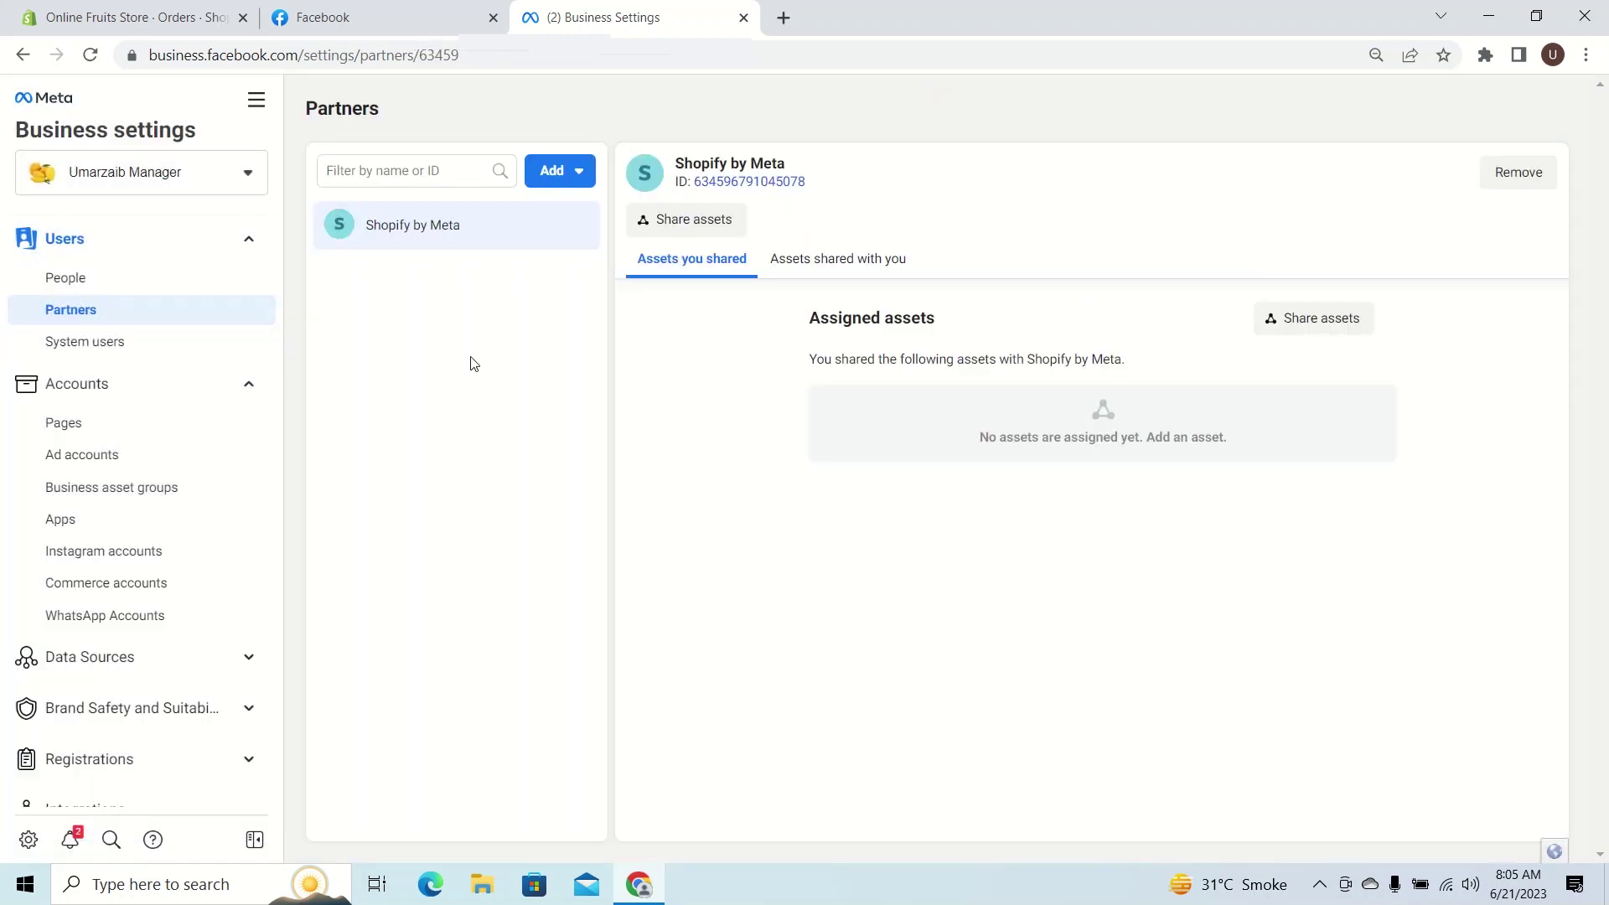
- Examine the access levels for sharing the Online Fruits Wala 2.0 page with Shopify by Meta, and close without saving
left_click(1320, 318)
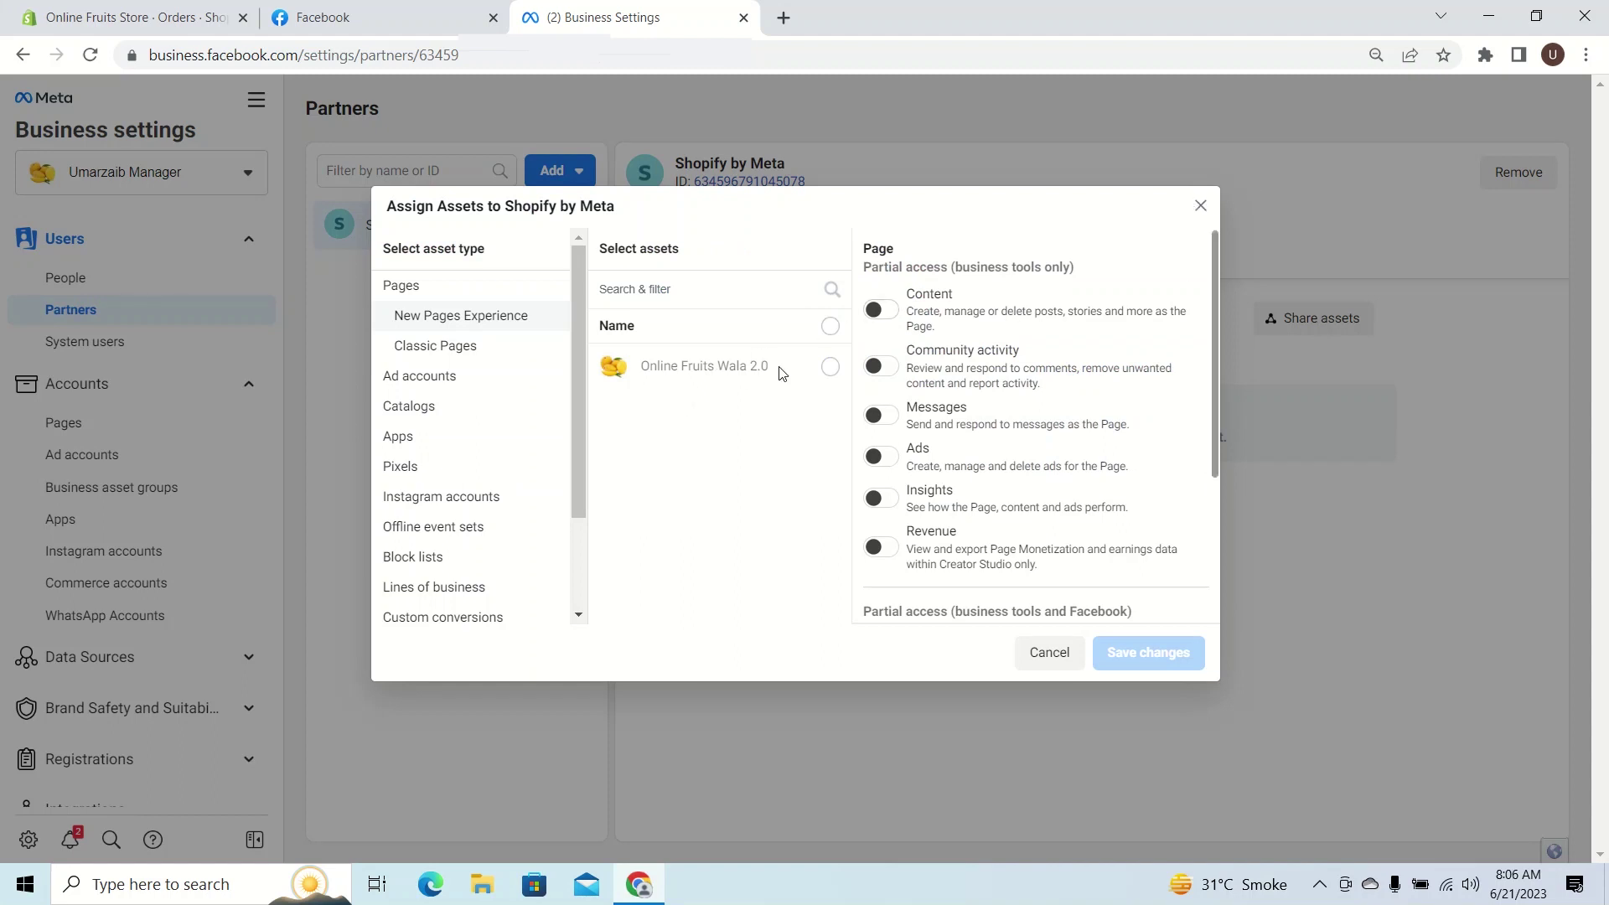
left_click(831, 369)
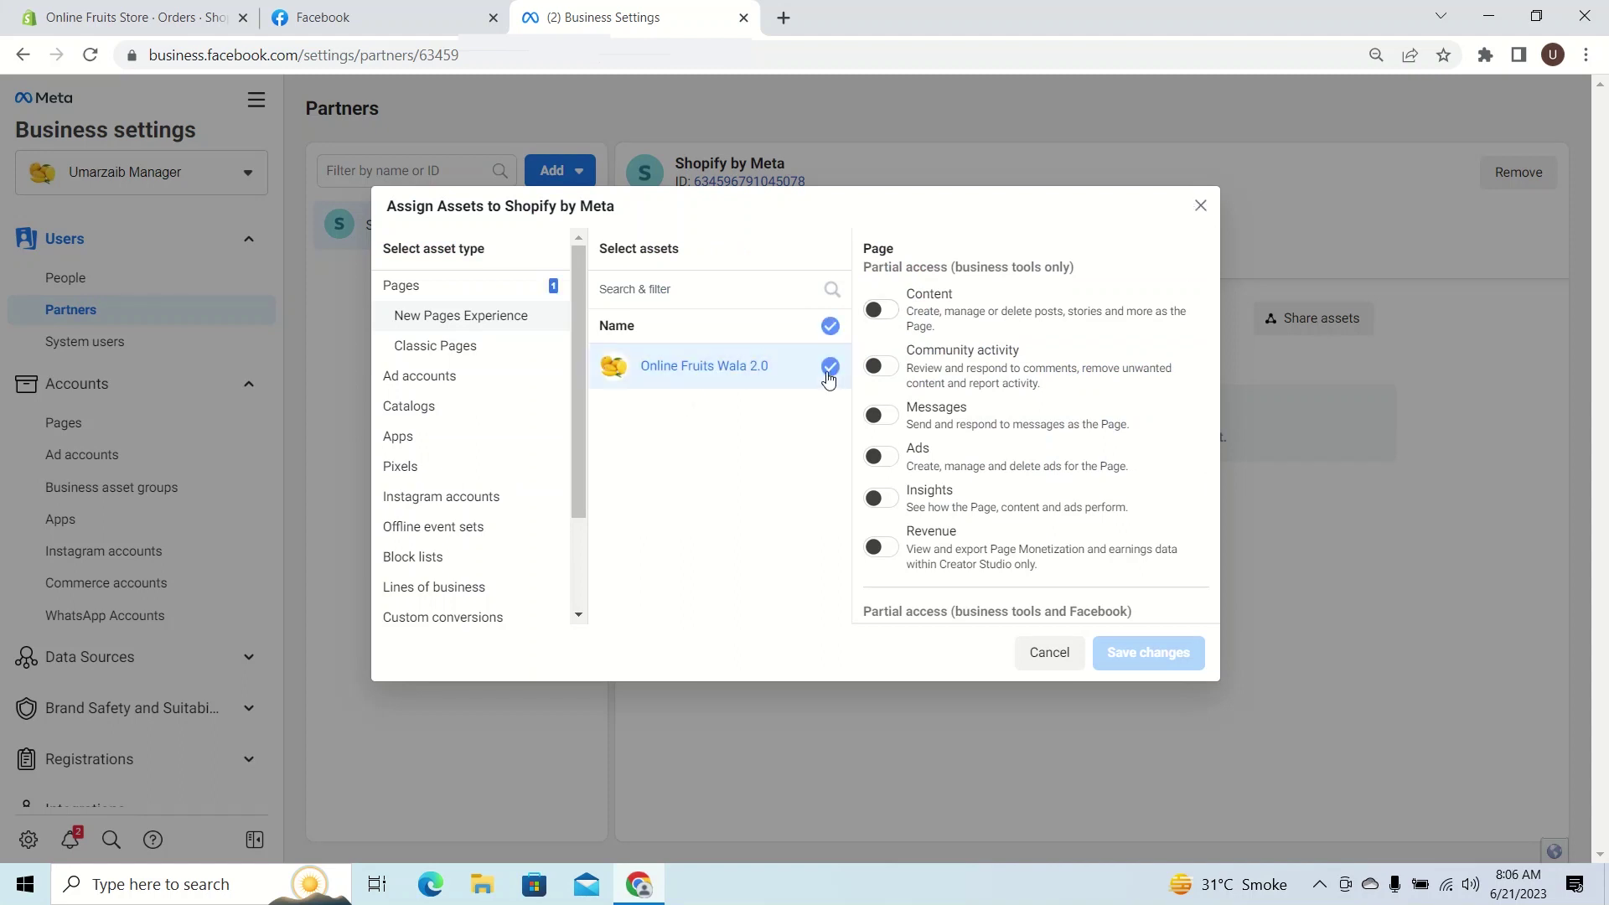
scroll(1025, 510, "down", 3)
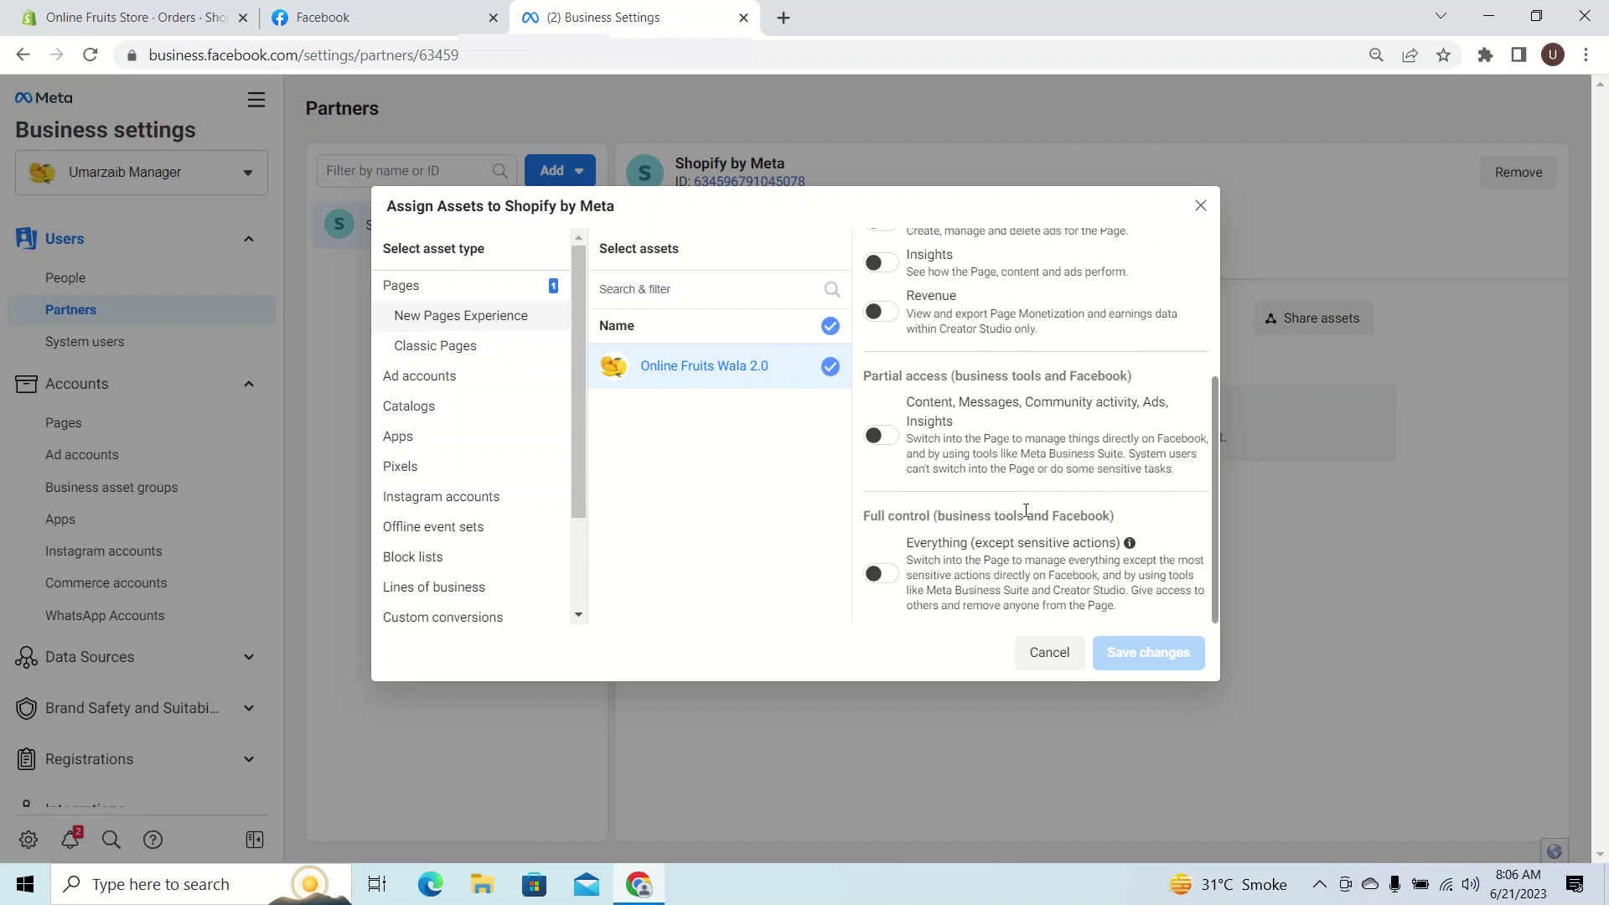
left_click(1201, 206)
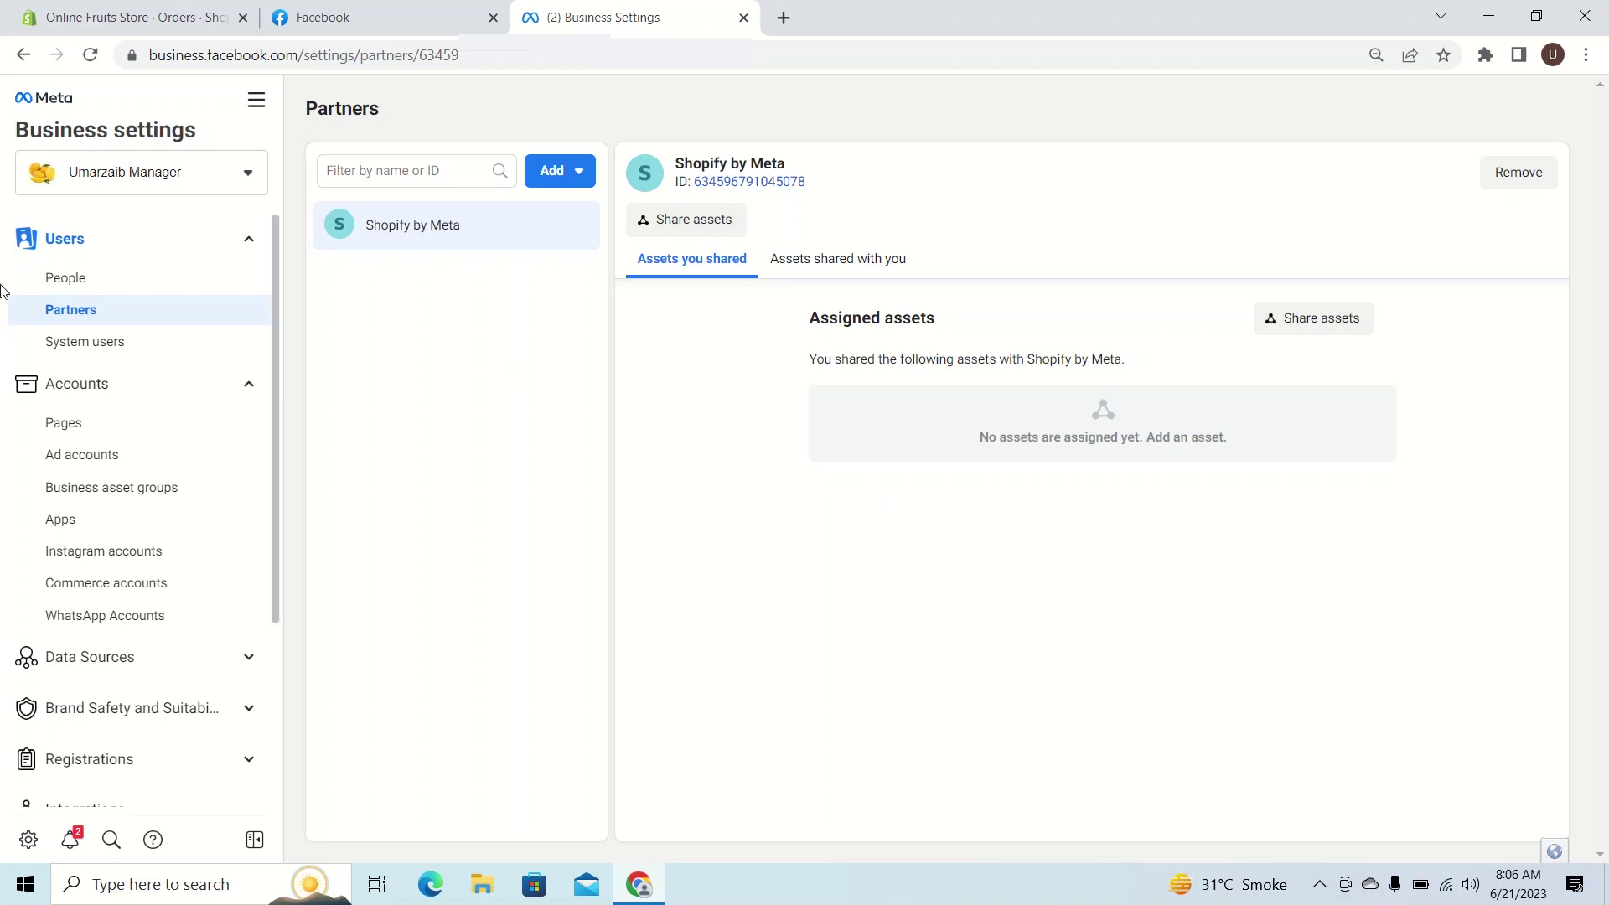
- Examine the access options for adding people to the Online Fruits Wala 2.0 page, and close without assigning anyone
left_click(99, 423)
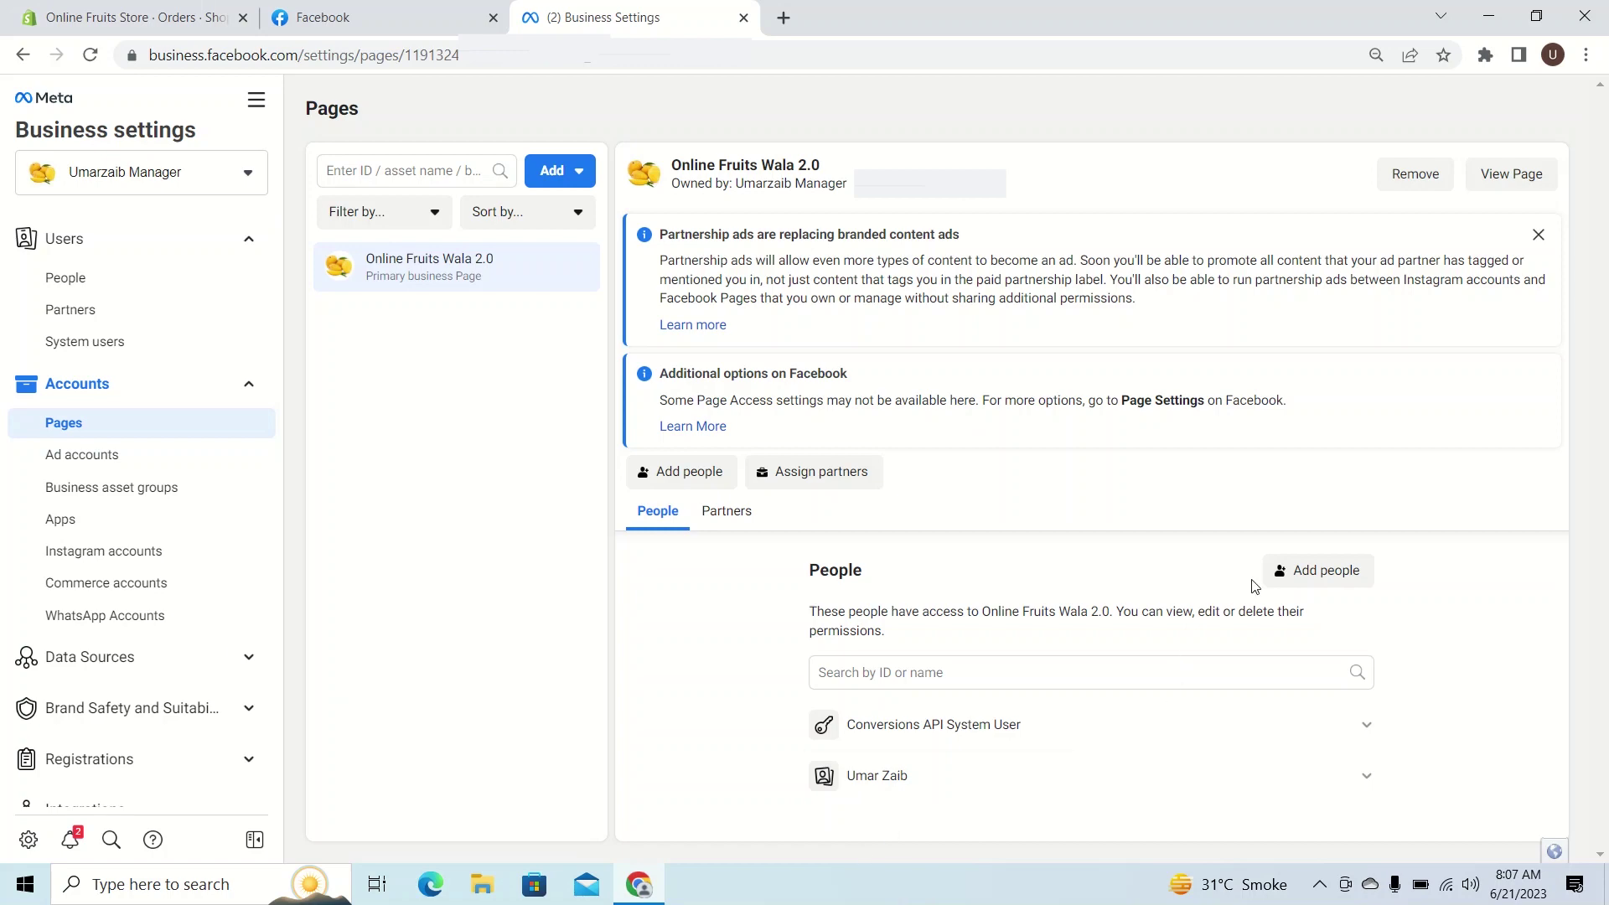
left_click(1338, 573)
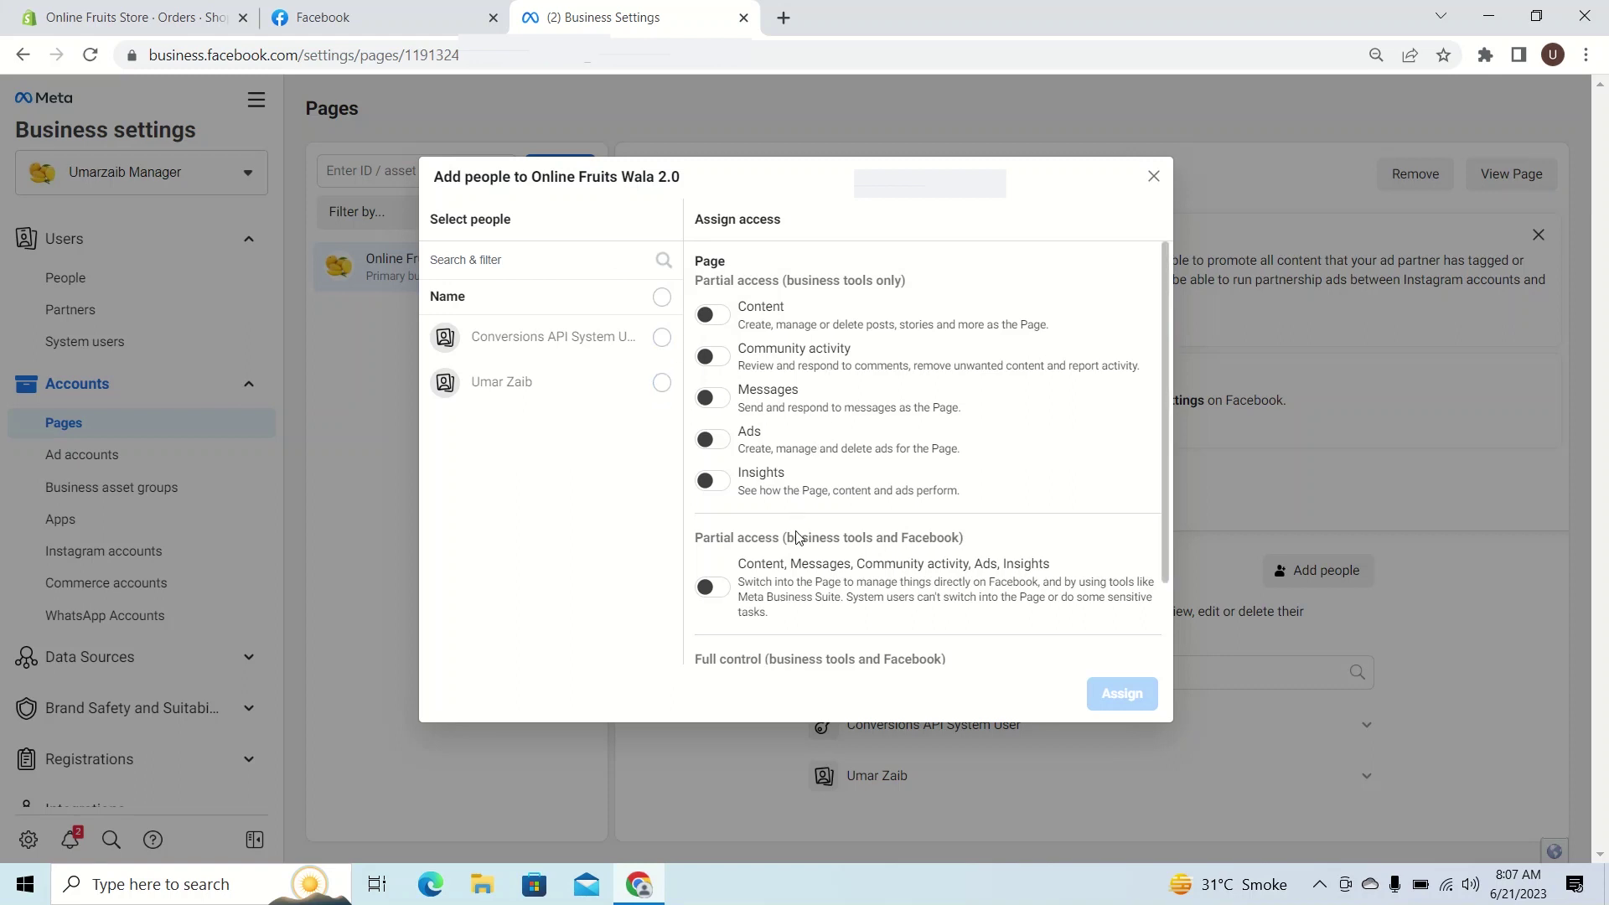
left_click(1154, 179)
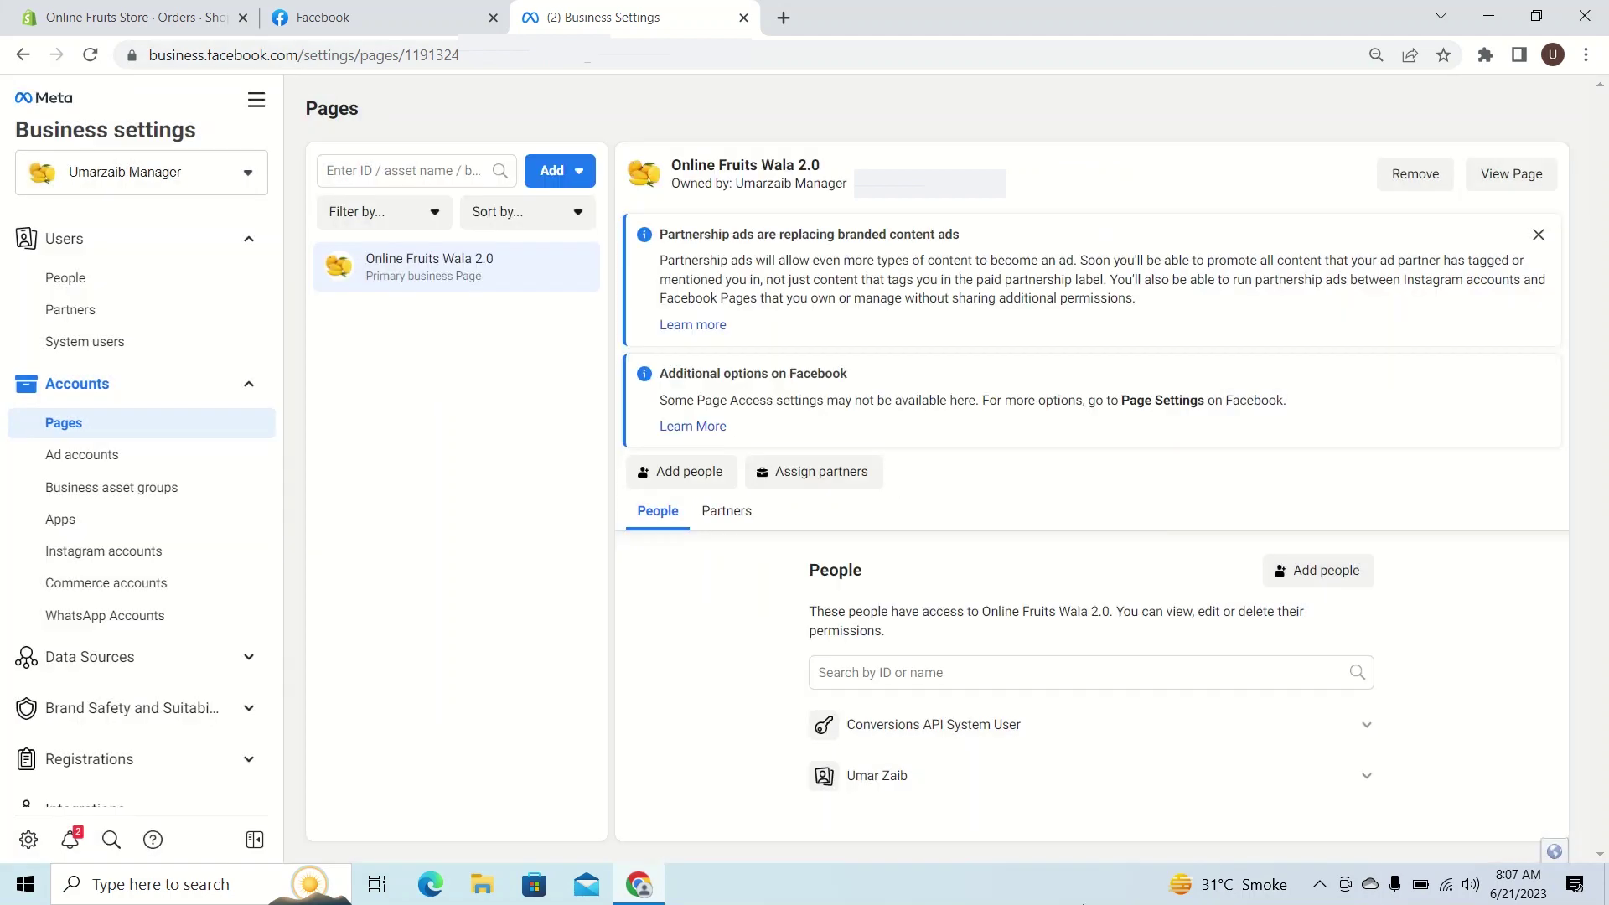
- Review the ad account's people and partners and the available ways to assign a partner, leaving it unassigned
left_click(128, 465)
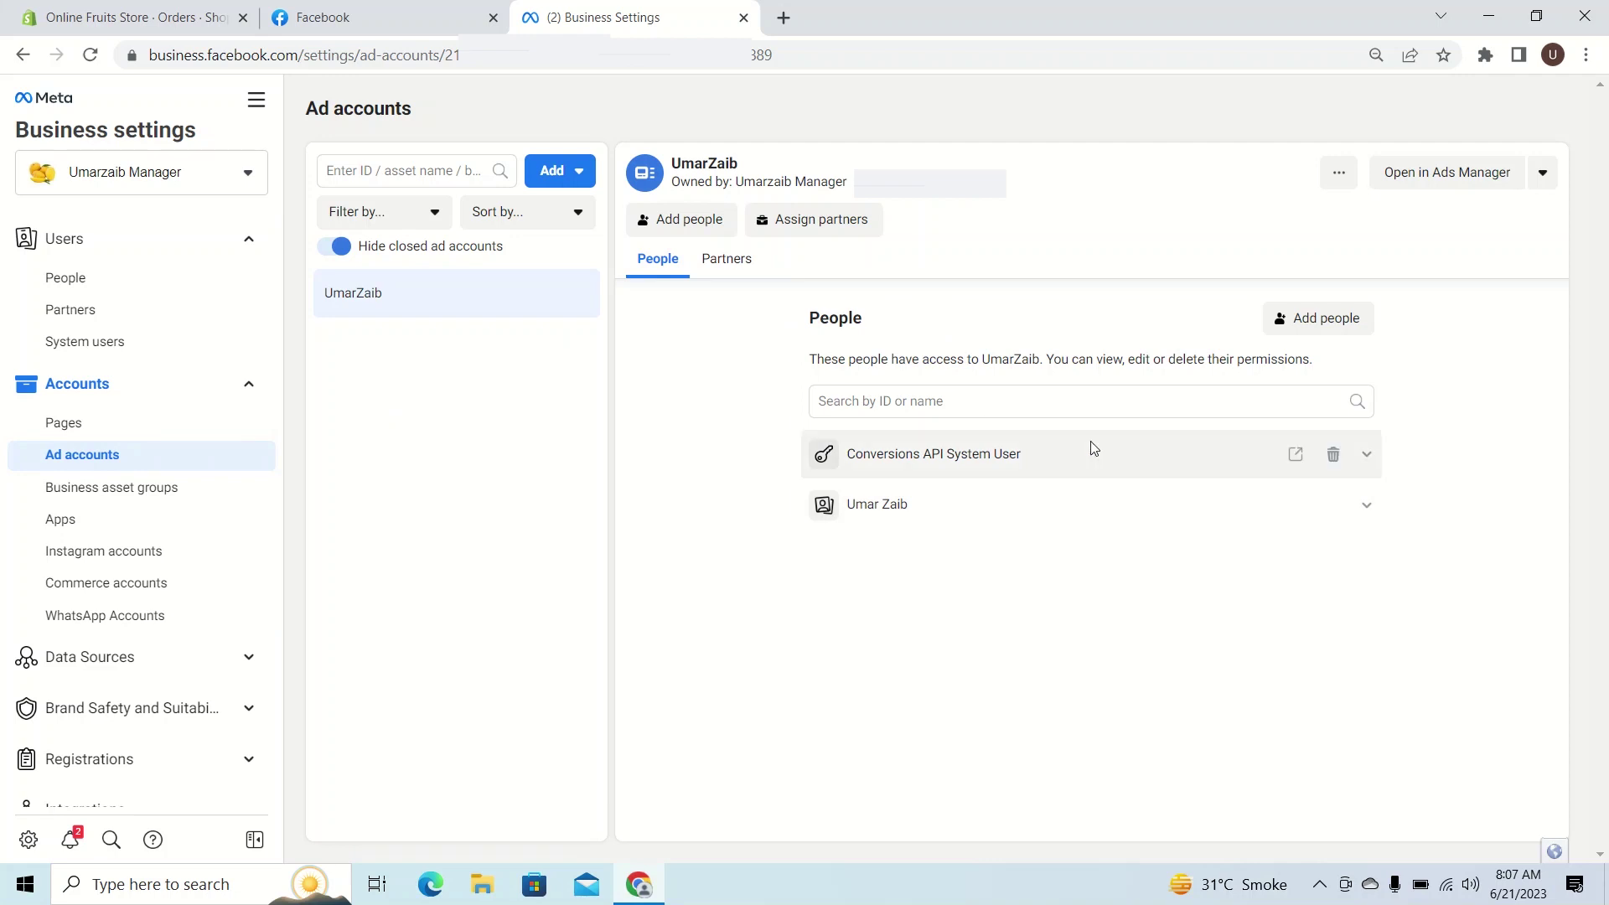
left_click(758, 259)
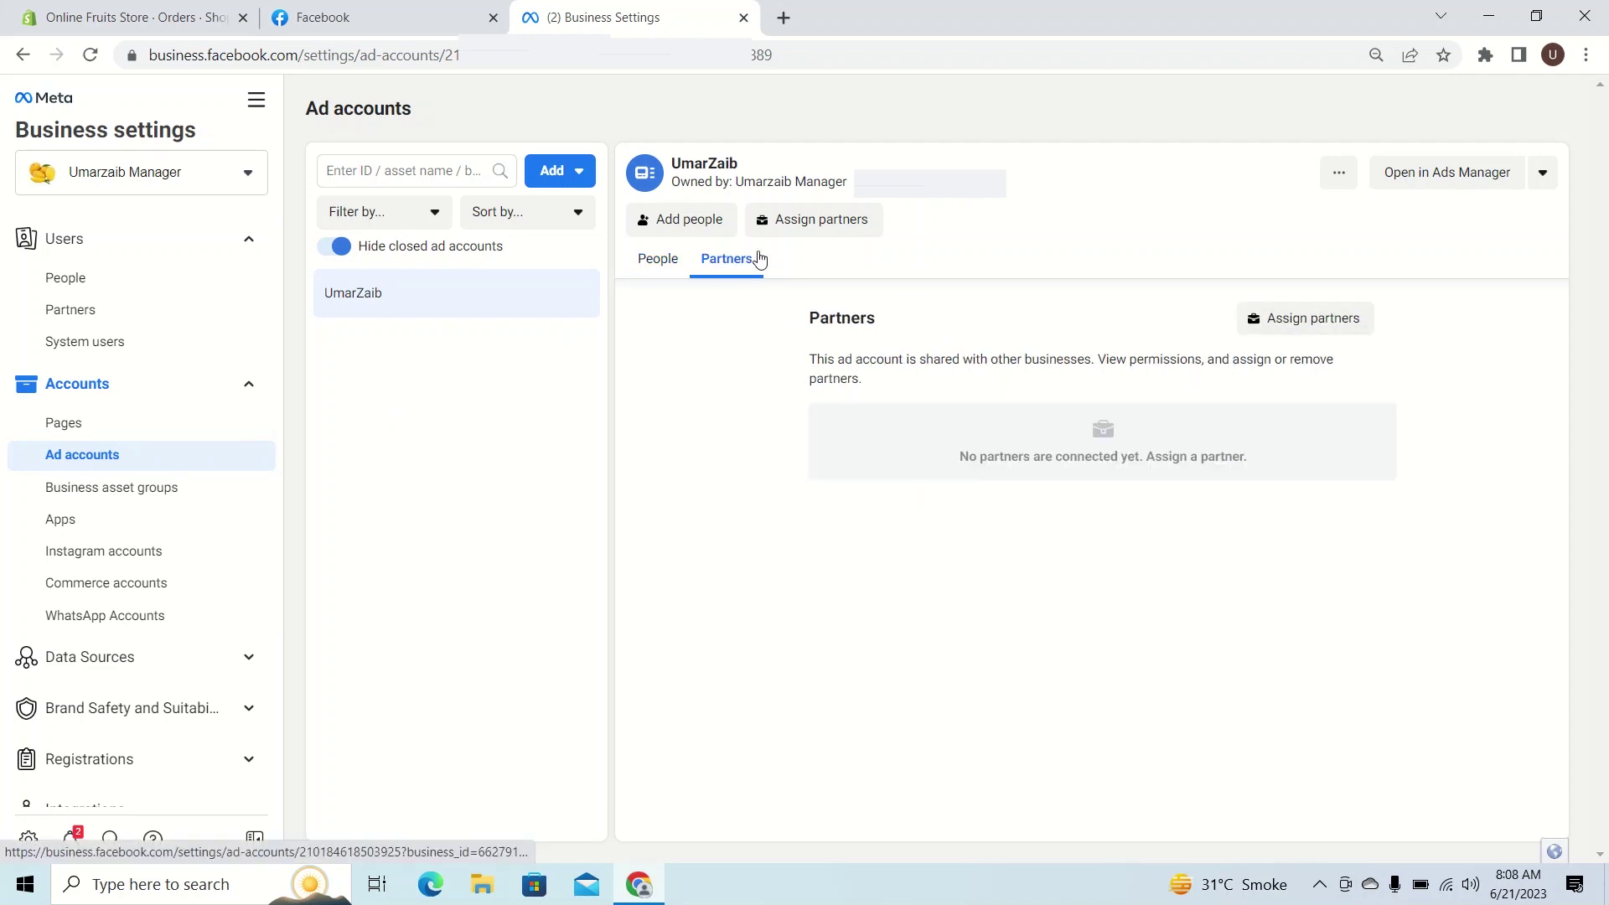
left_click(1293, 322)
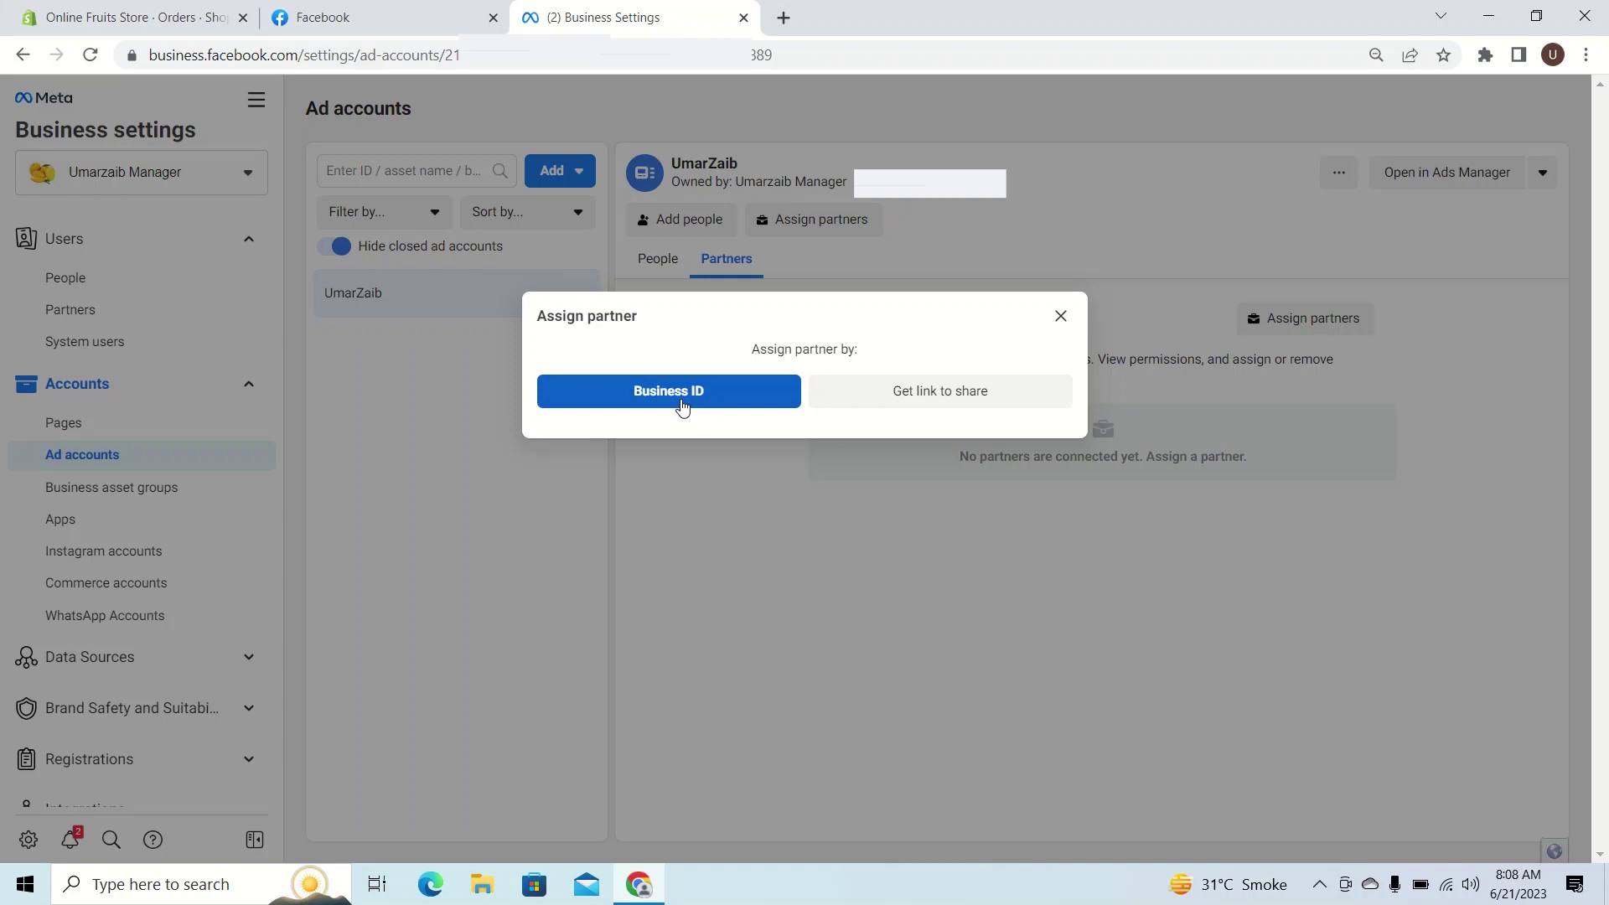
left_click(1062, 319)
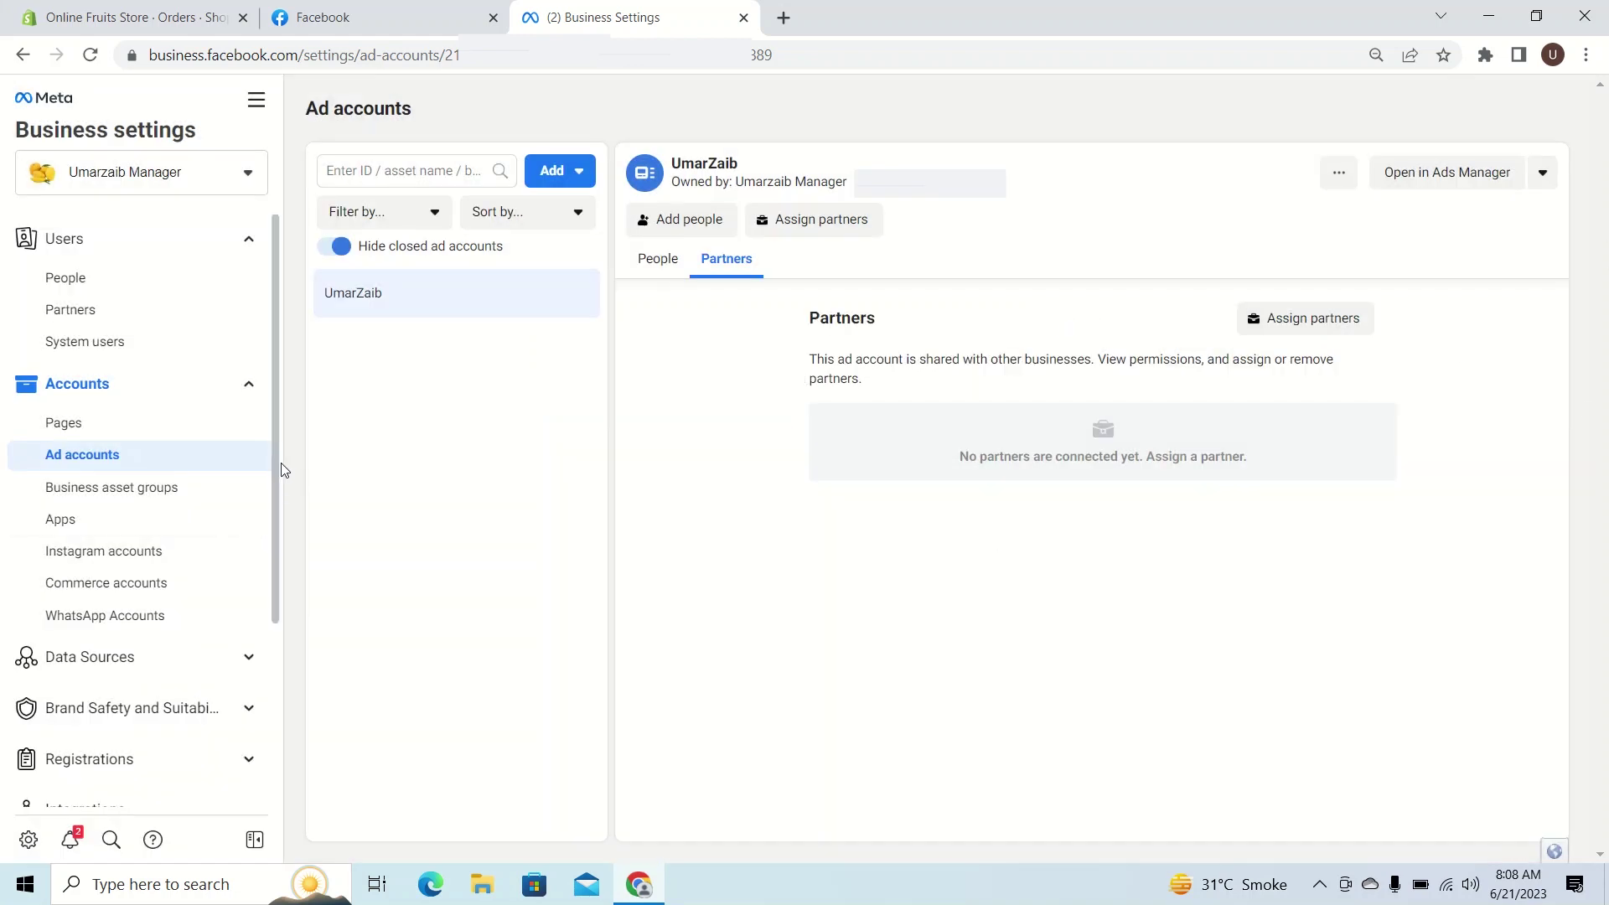
- Locate the Business Manager ID in the business account's Business info
left_click_drag(275, 460, 275, 650)
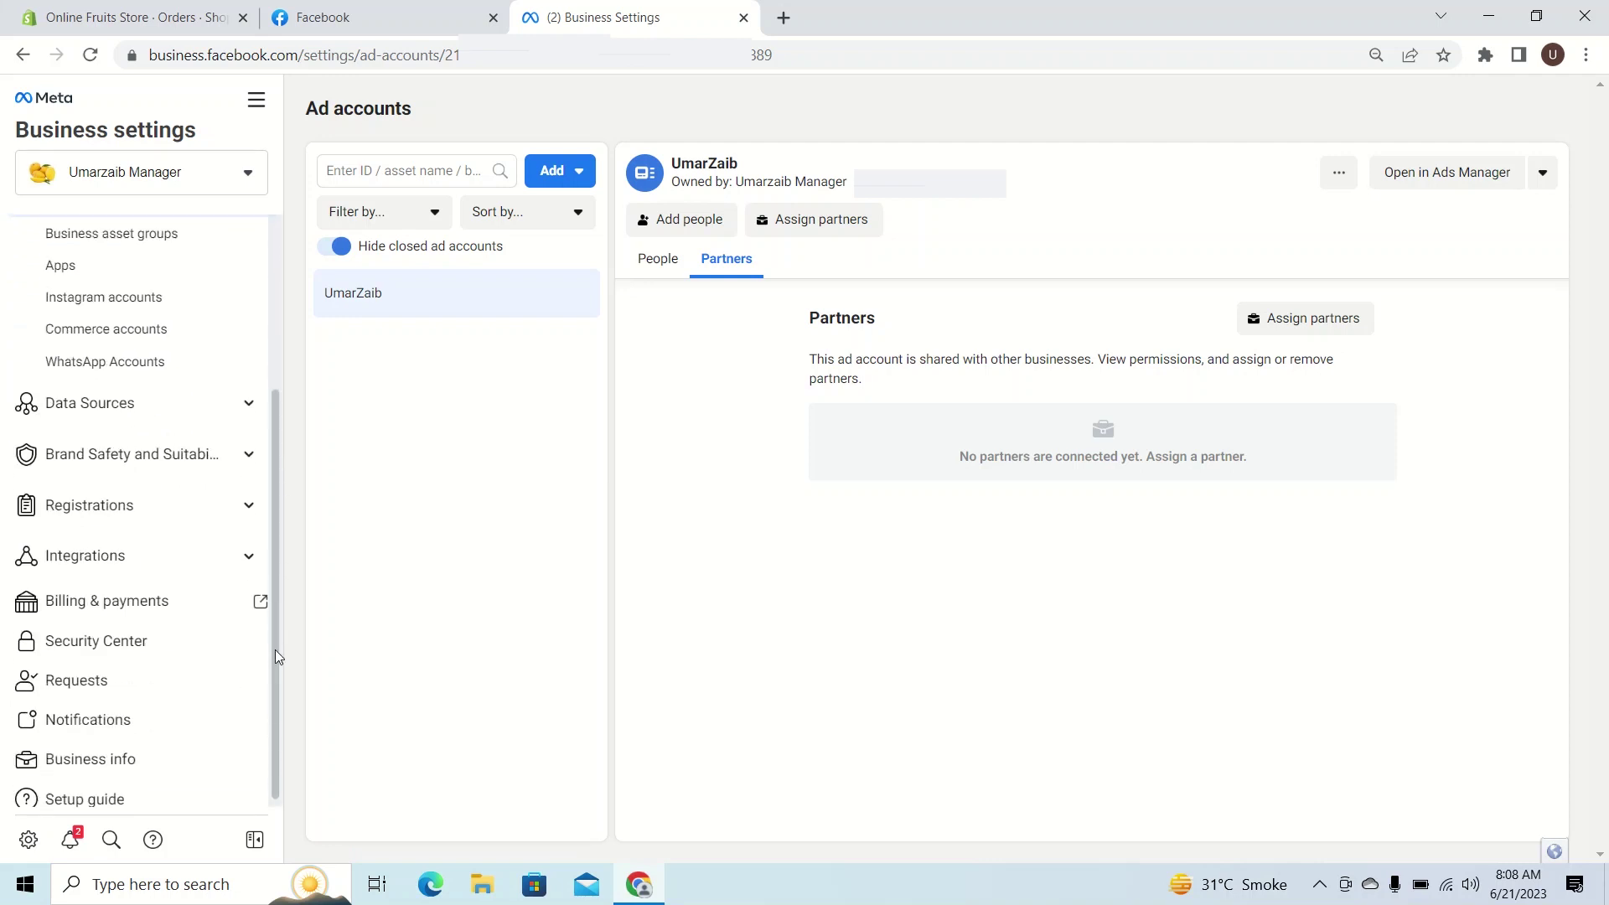
left_click(71, 758)
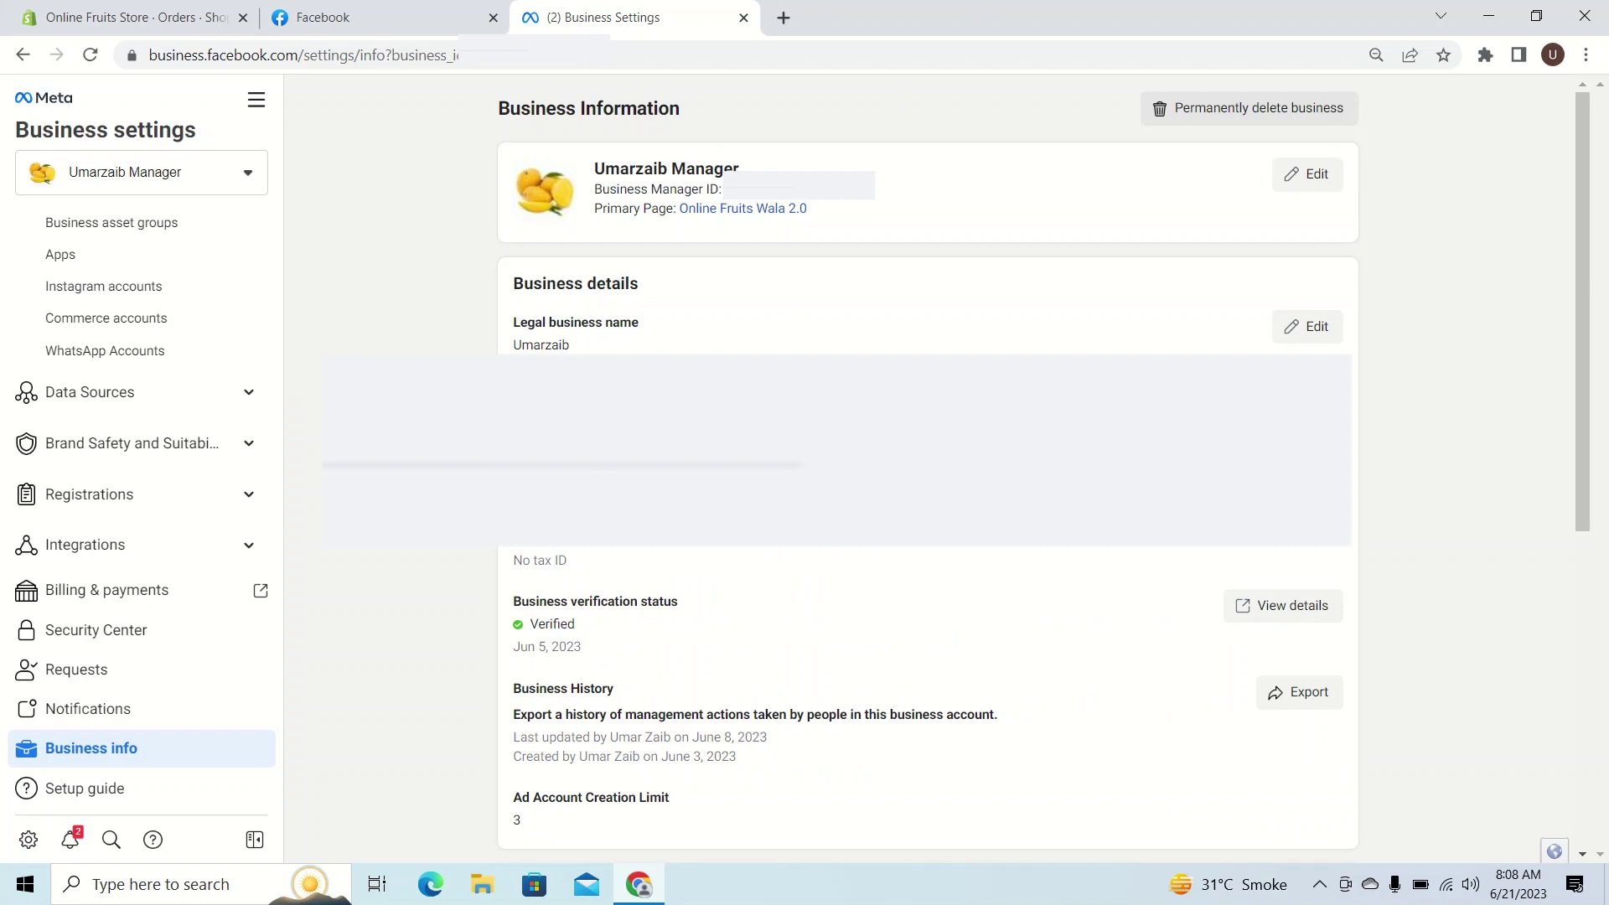
triple_click(657, 189)
left_click(658, 188)
scroll(131, 306, "up", 1)
- Examine the form for sharing the ad account with a partner by business ID, and close it without sharing
left_click(107, 294)
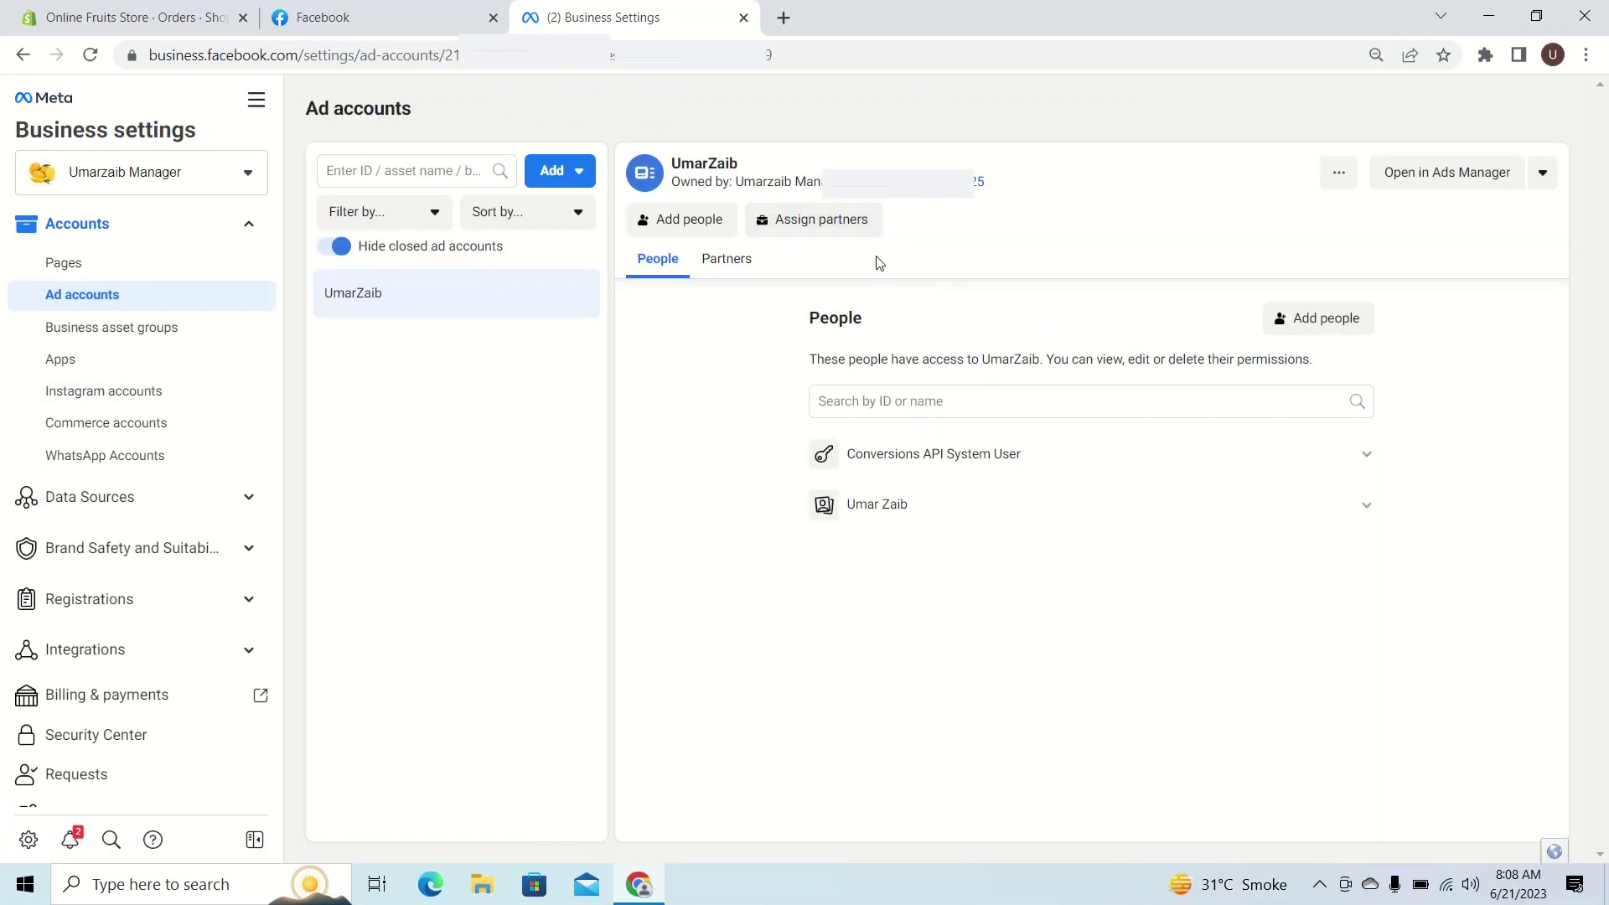
left_click(825, 220)
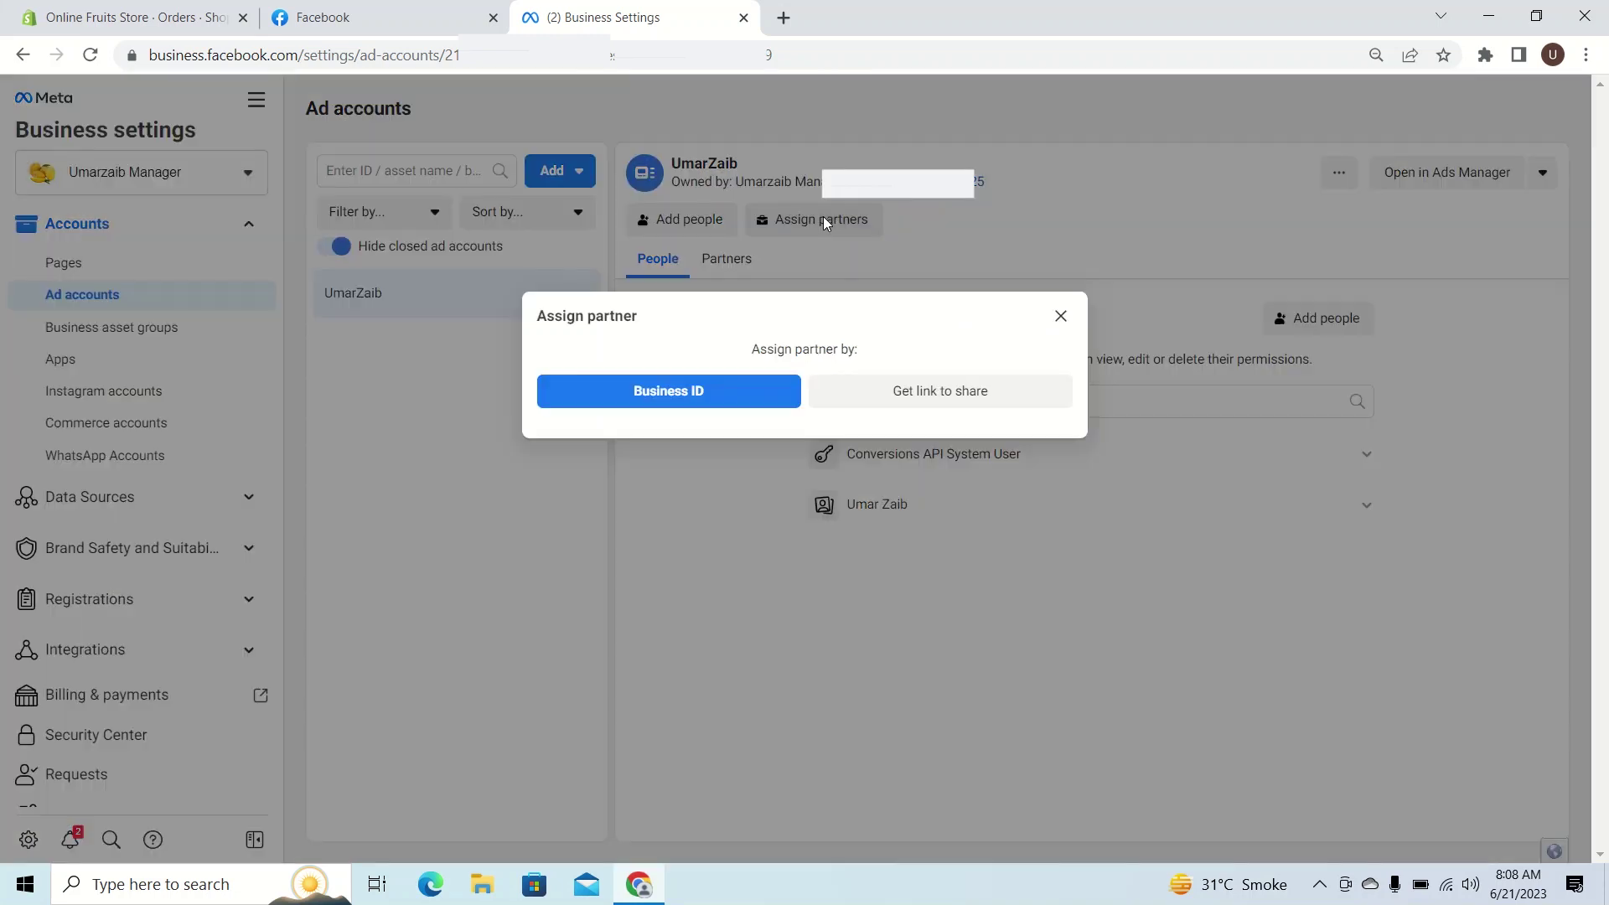
left_click(682, 390)
left_click(562, 331)
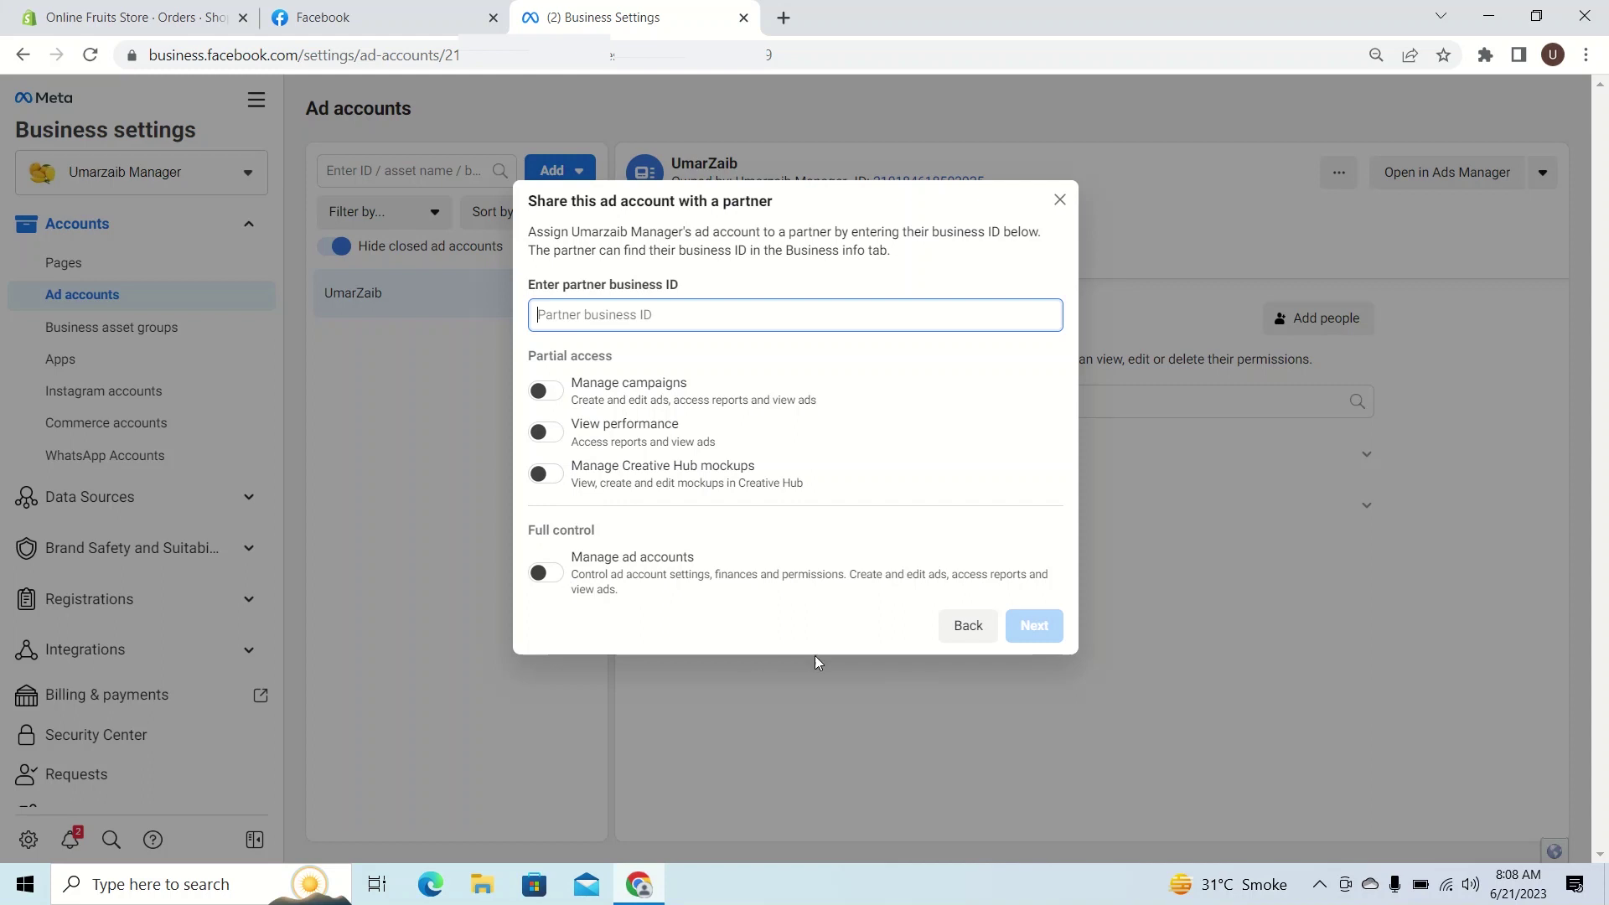
left_click(1060, 200)
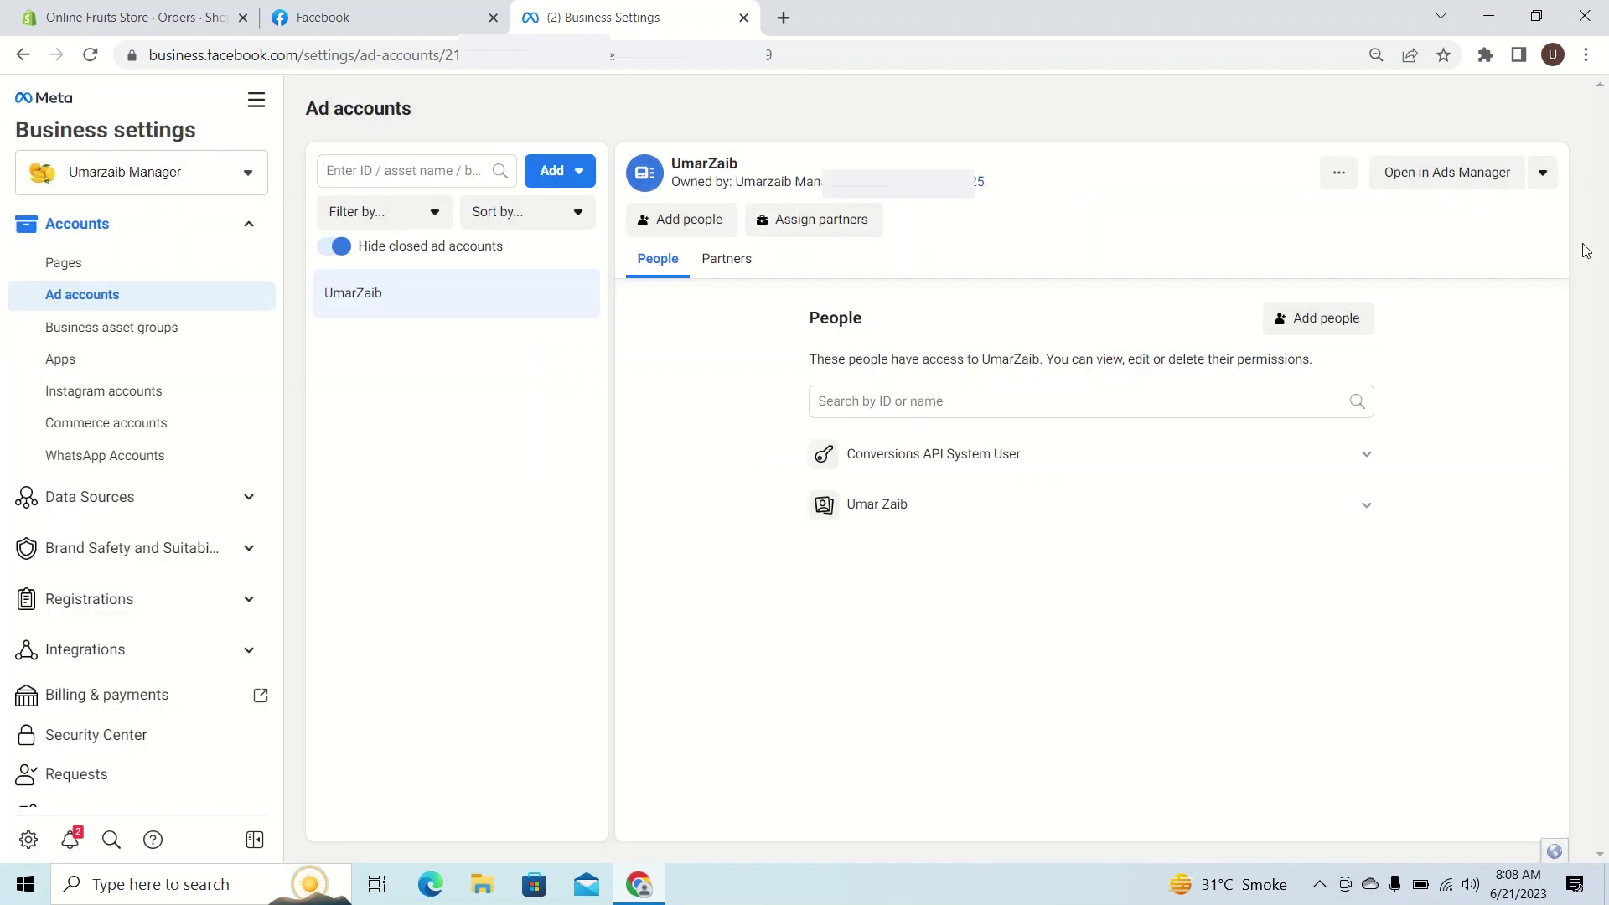
- Review the Shopify commerce account's people and display the business account's pixels
left_click(137, 428)
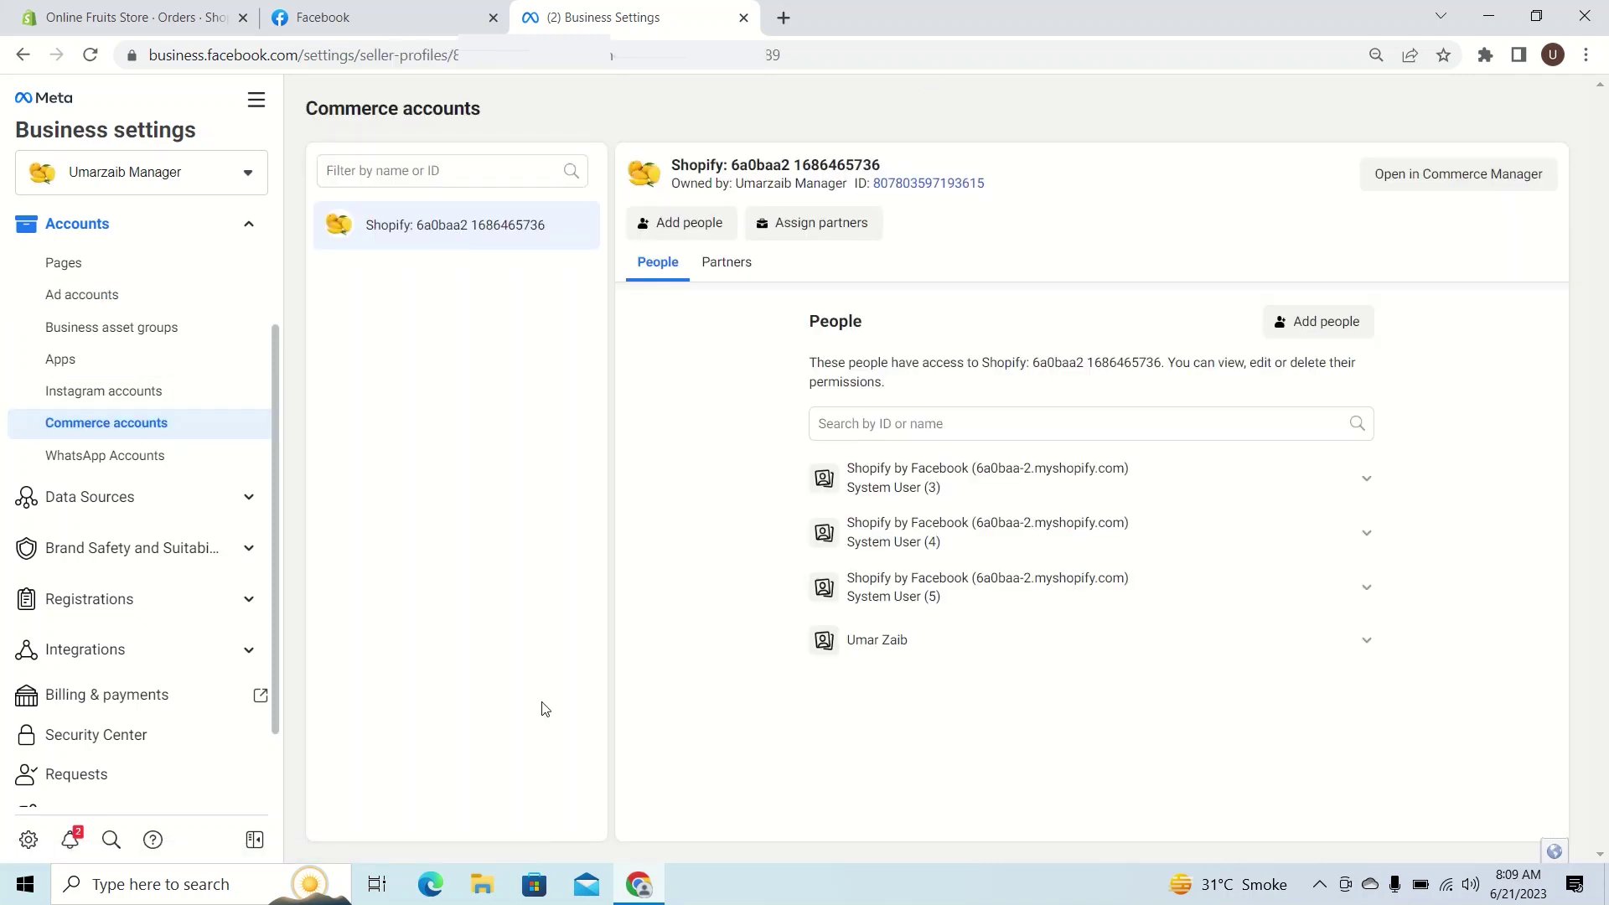
left_click(222, 515)
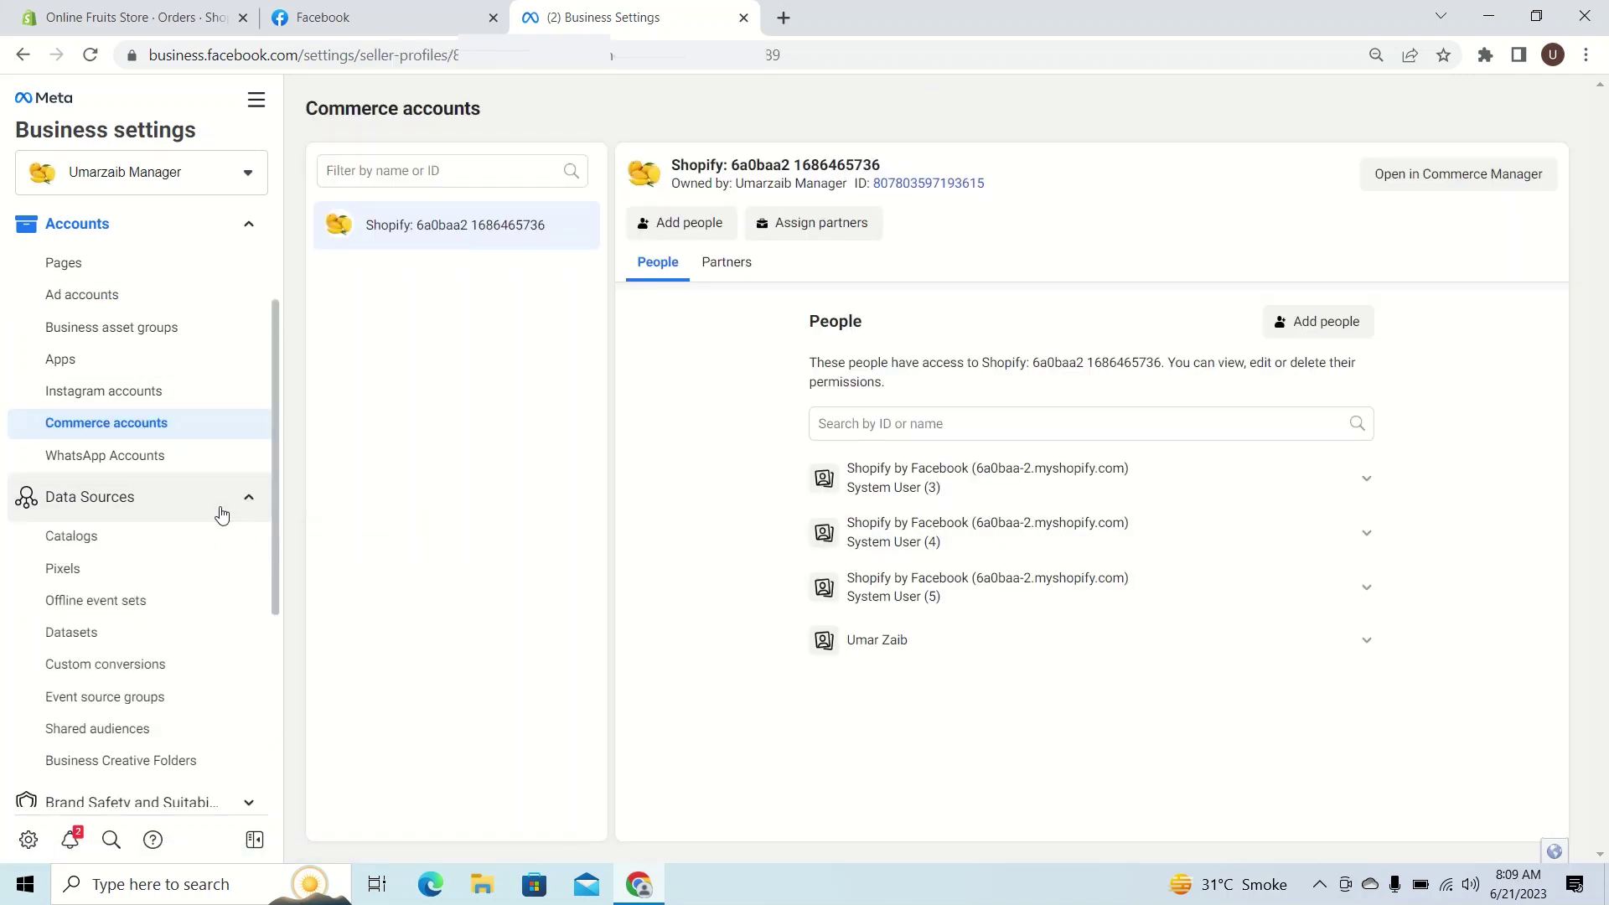
left_click(63, 568)
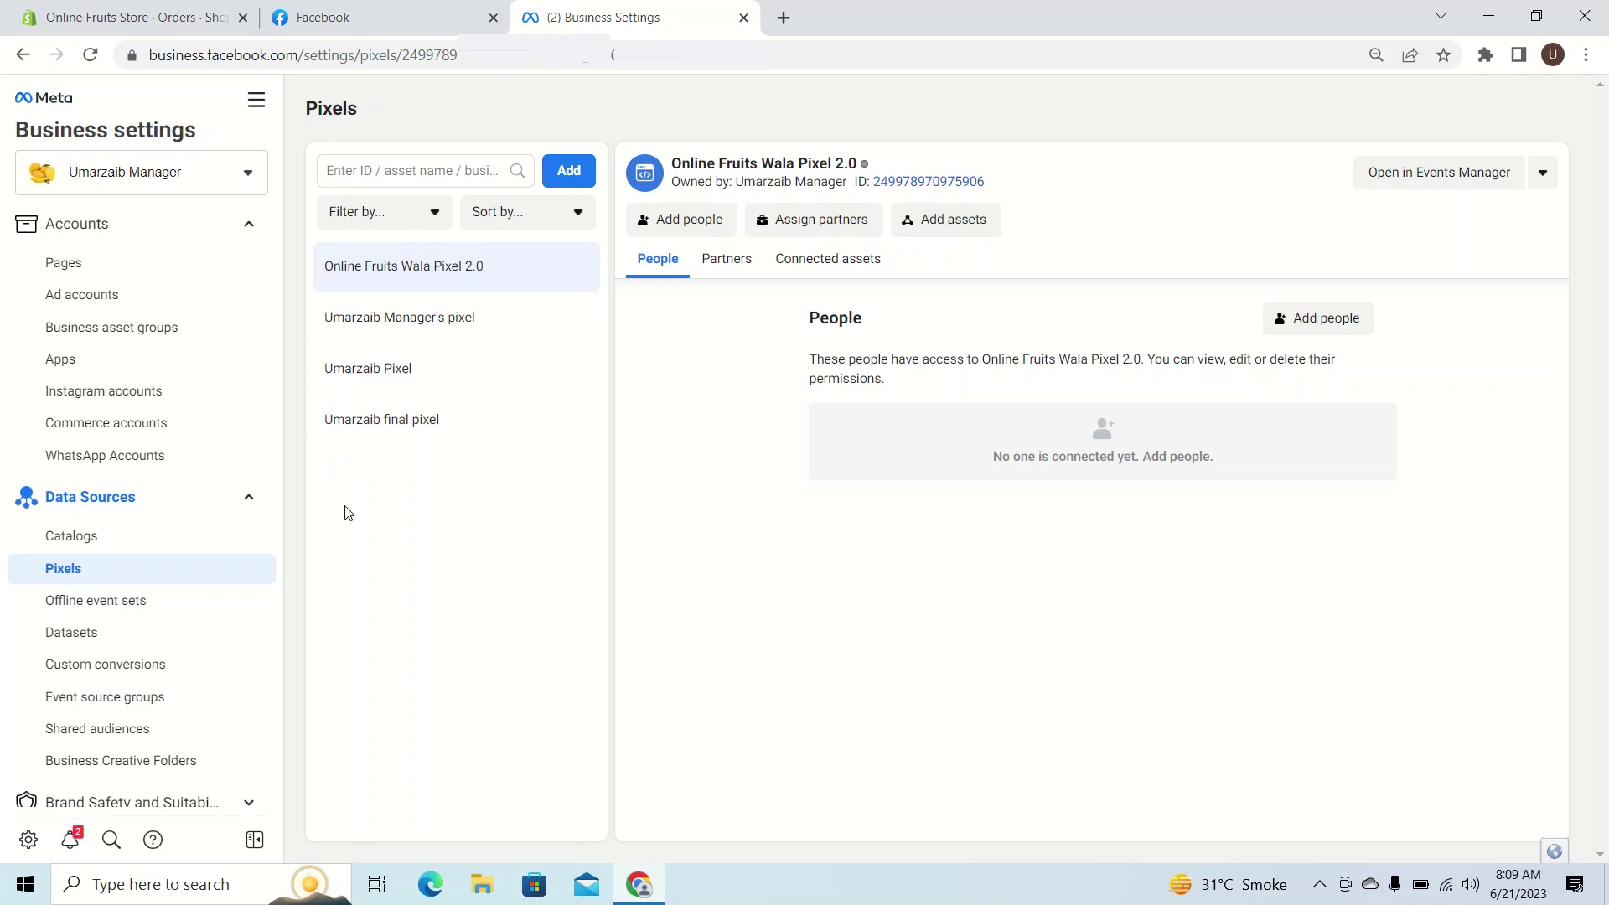
- Review the final pixel's people, partners and connected assets, and the connected assets of the pixel listed directly above it
left_click(389, 428)
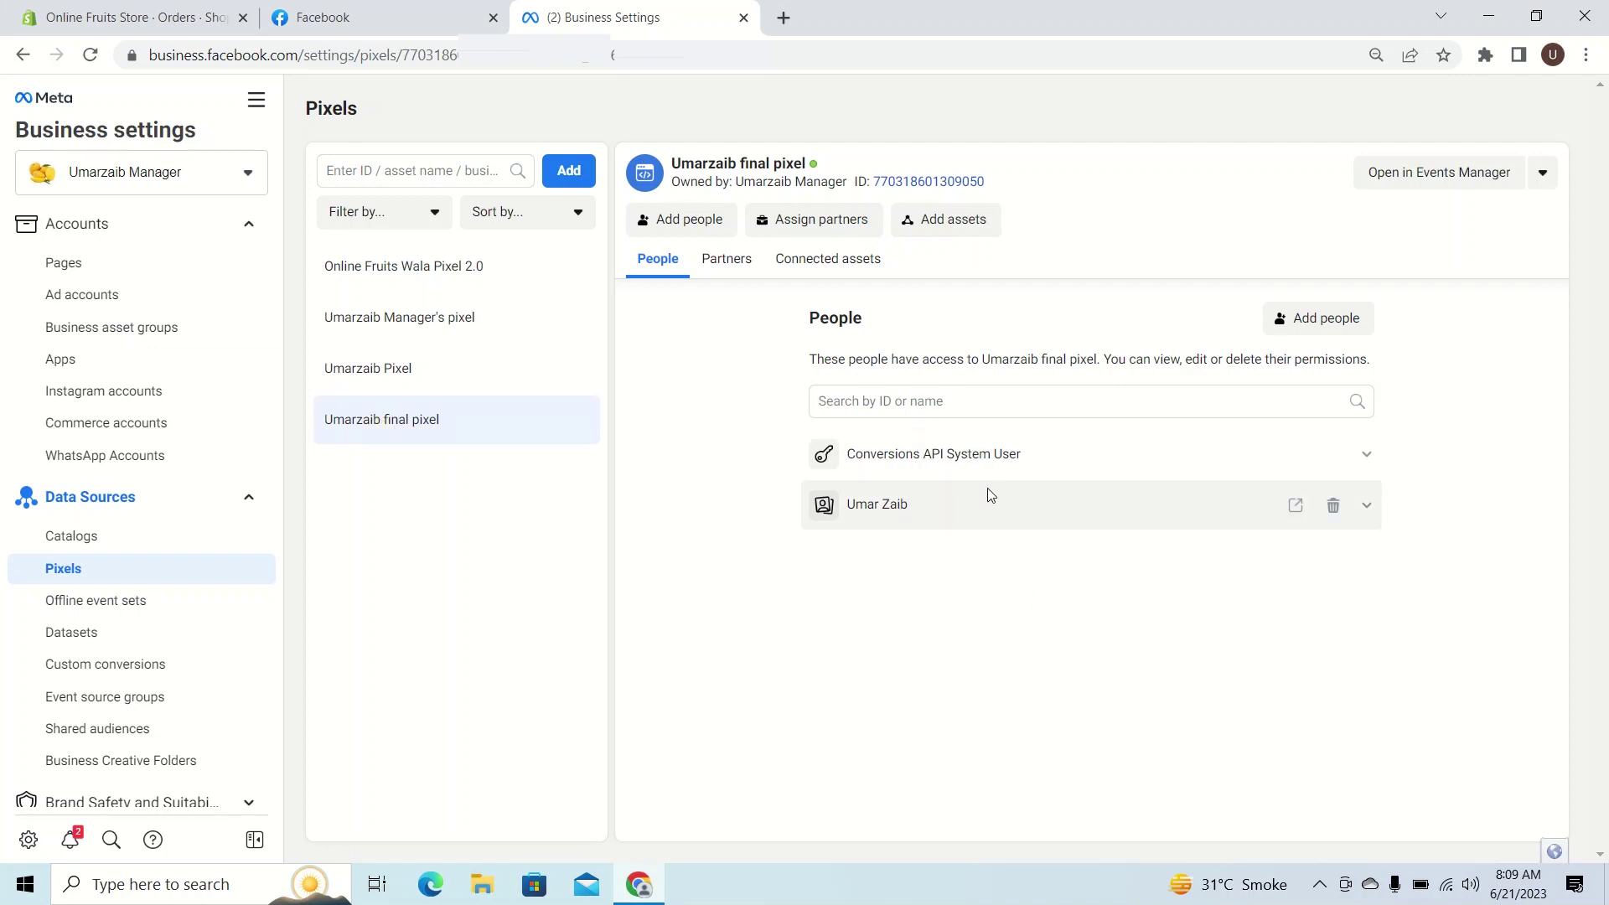
left_click(831, 259)
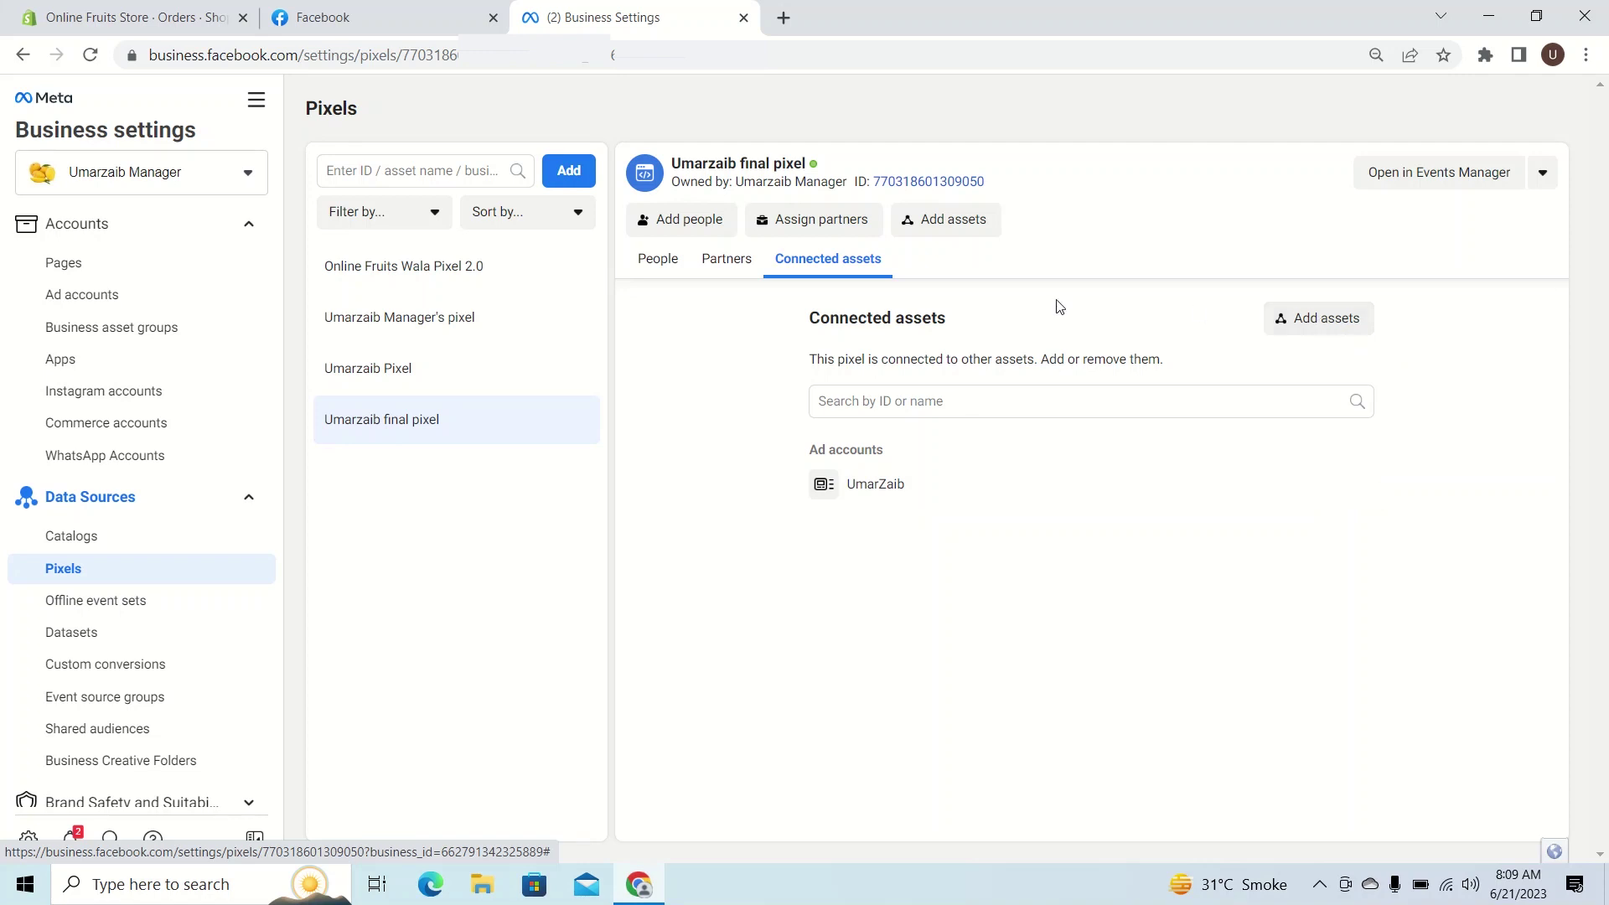
left_click(727, 259)
left_click(649, 266)
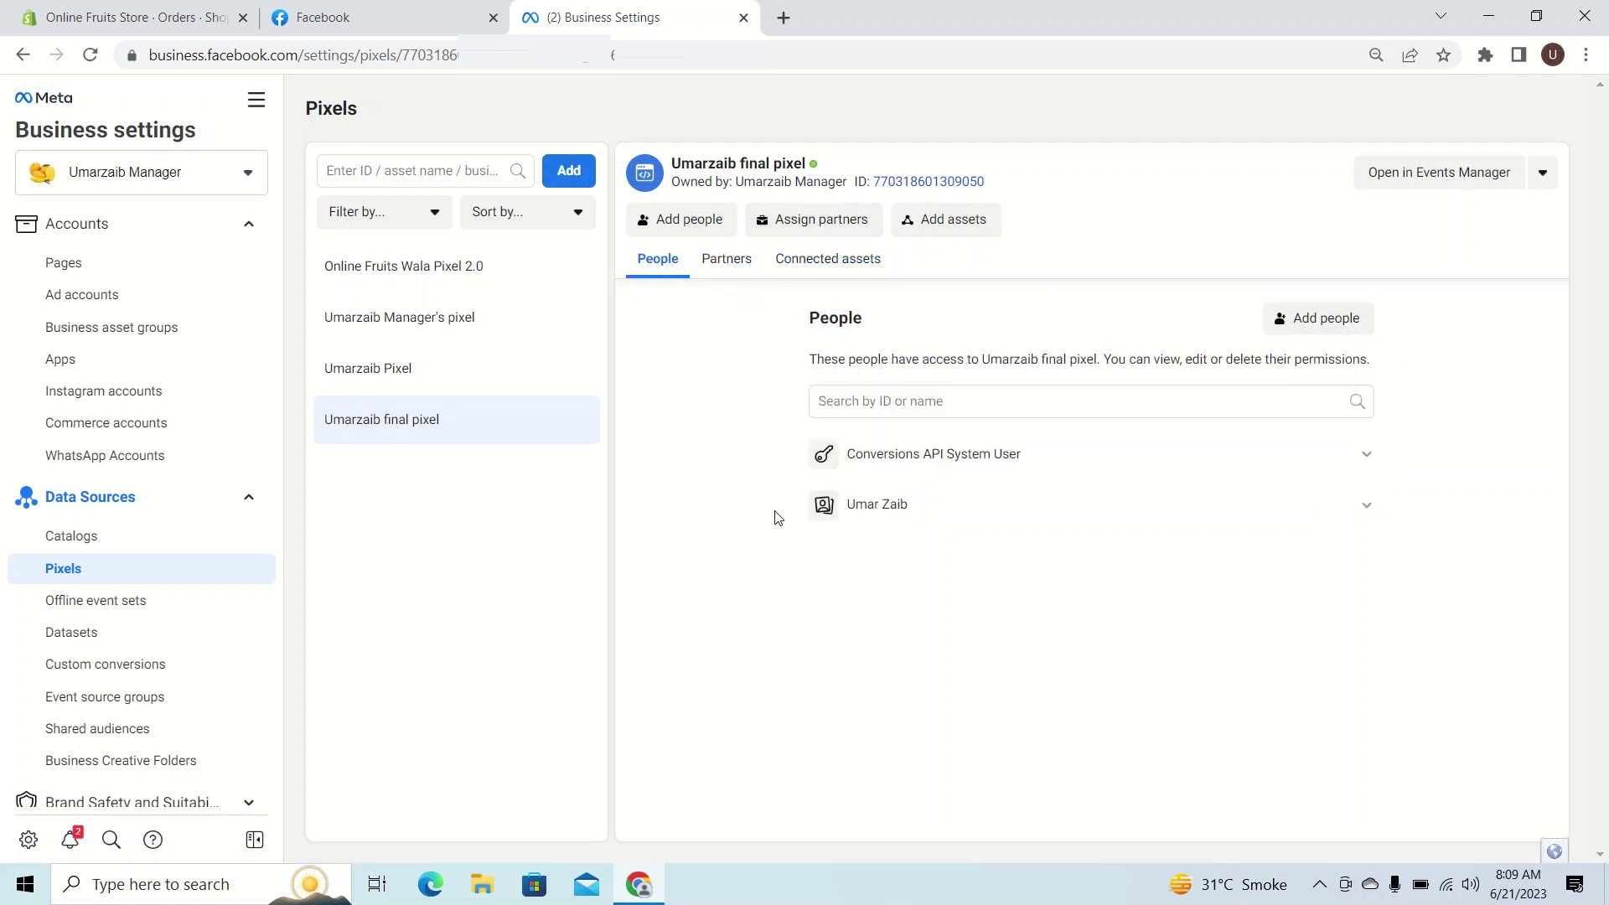
left_click(830, 261)
left_click(412, 371)
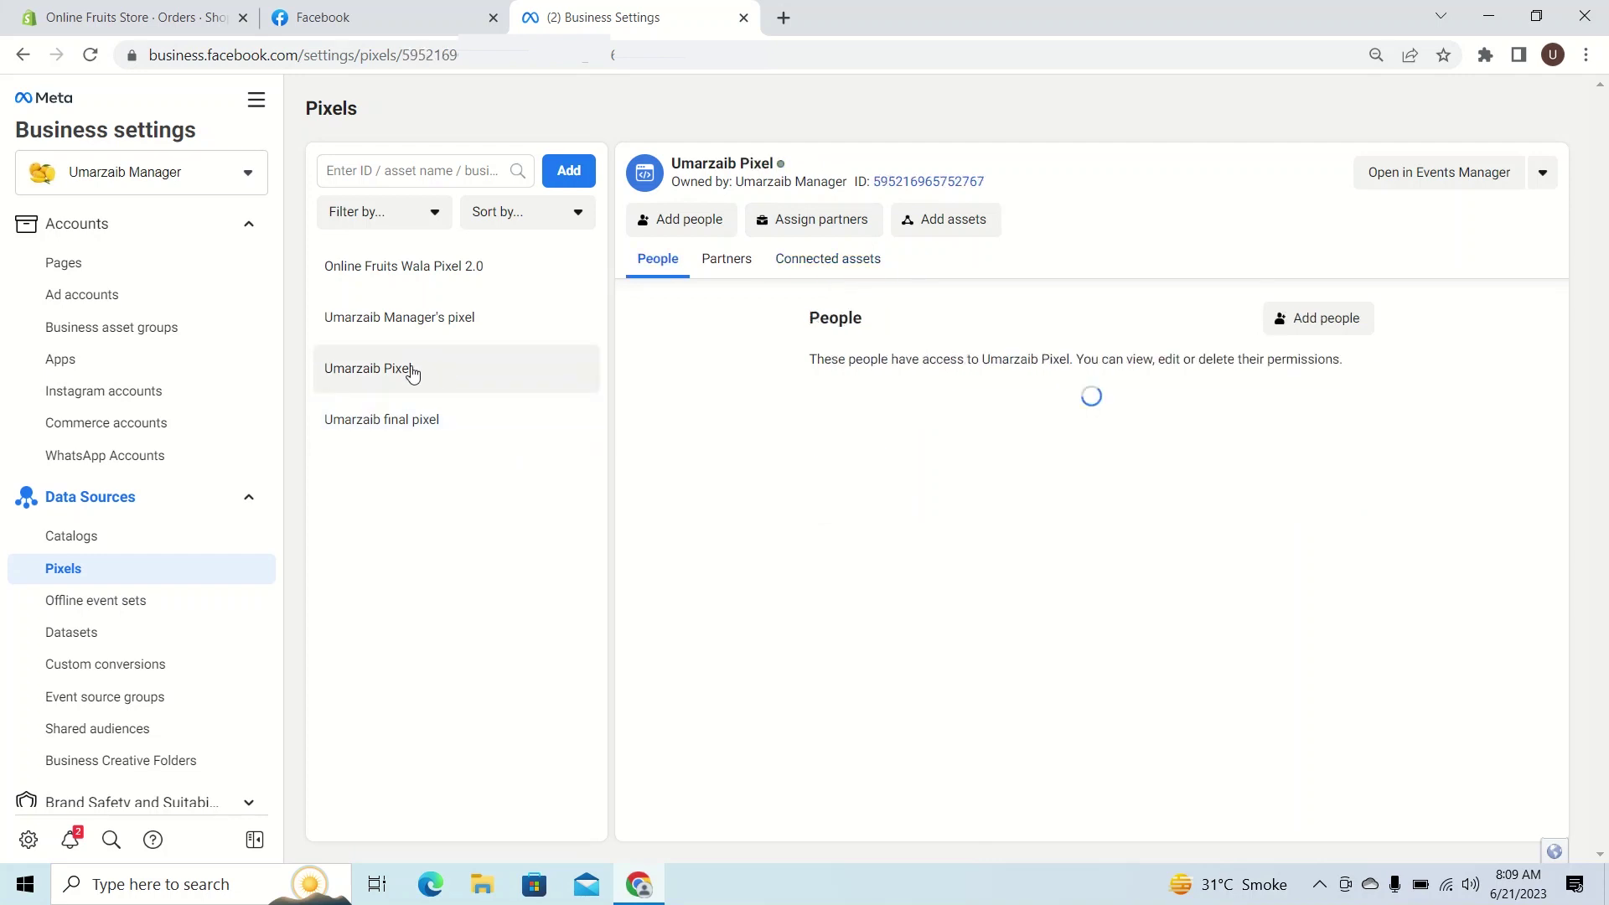
left_click(808, 266)
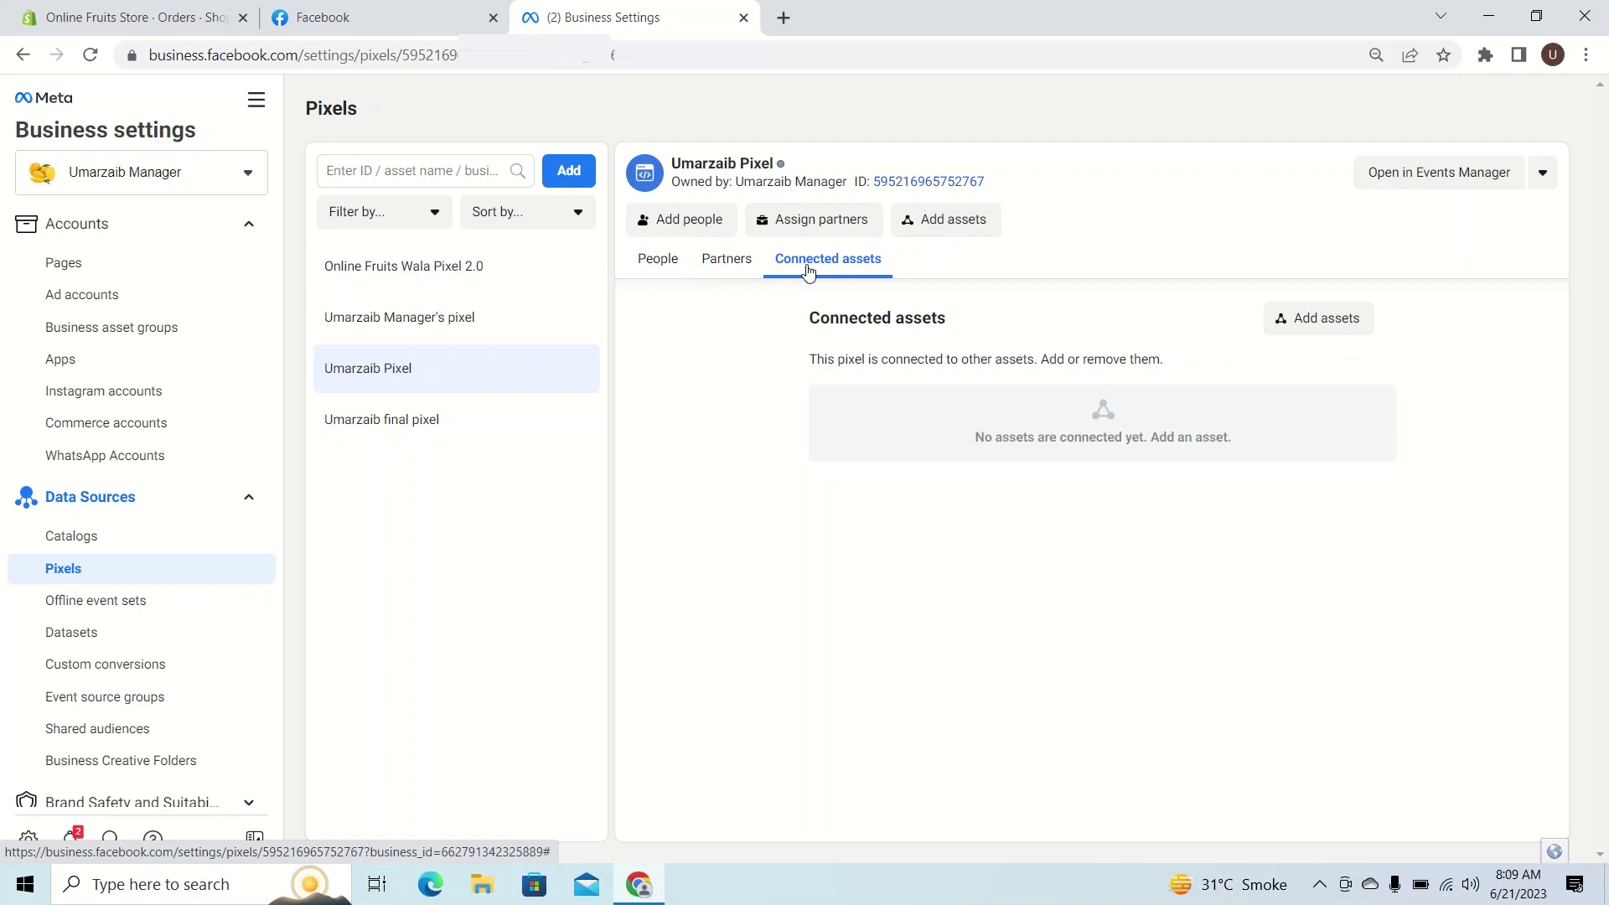
- Compare the people with access and the activity status across the business account's listed pixels
left_click(379, 320)
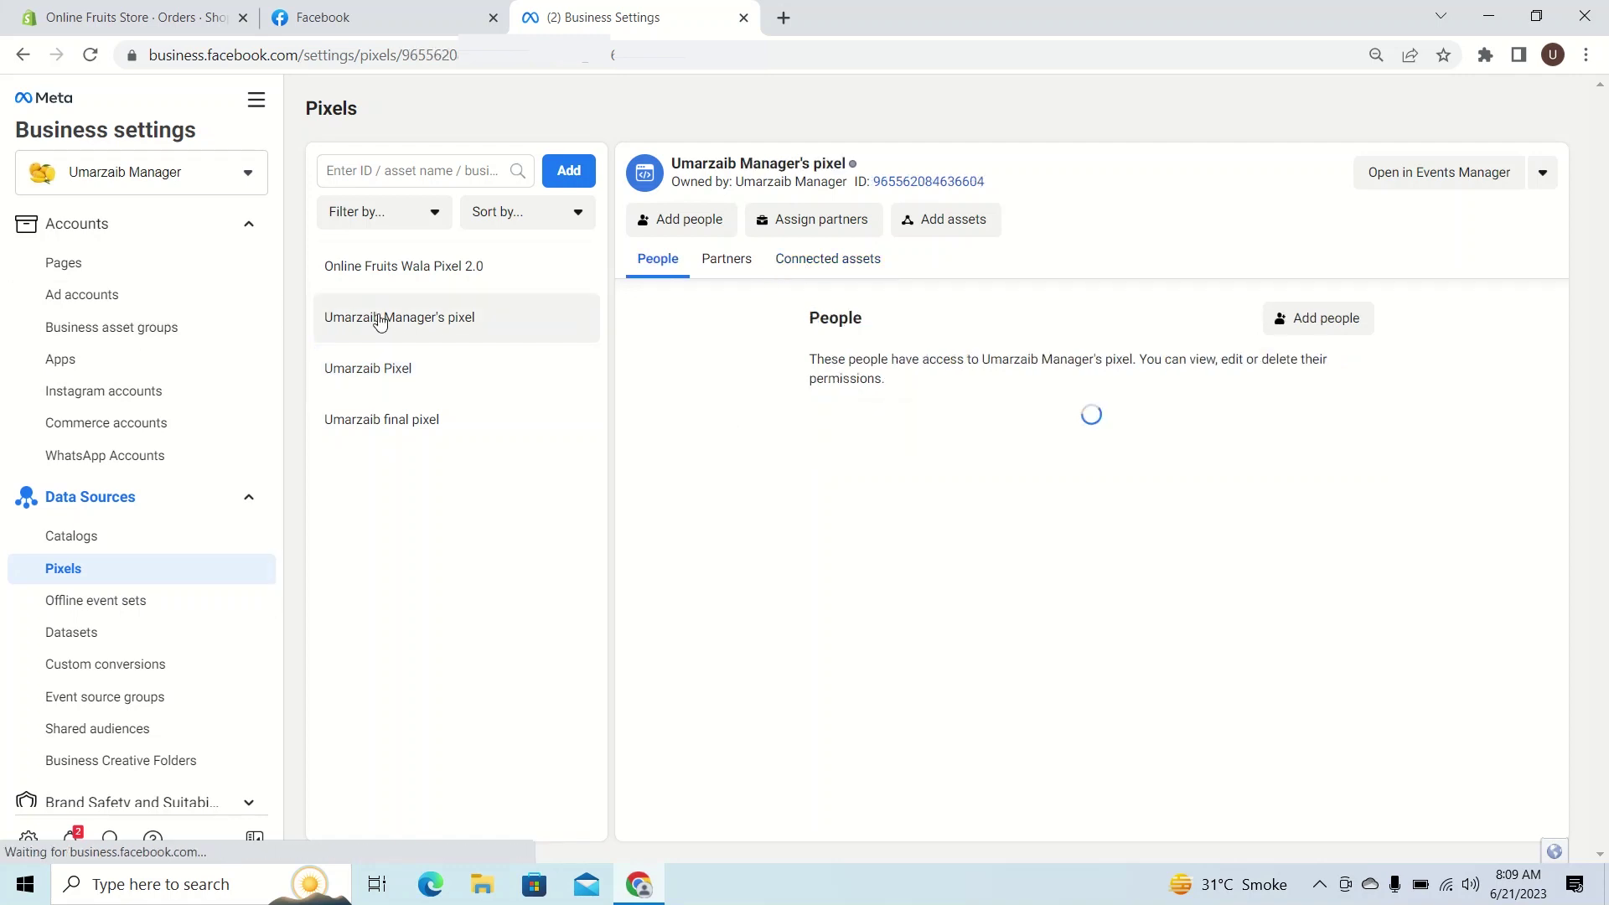
left_click(377, 266)
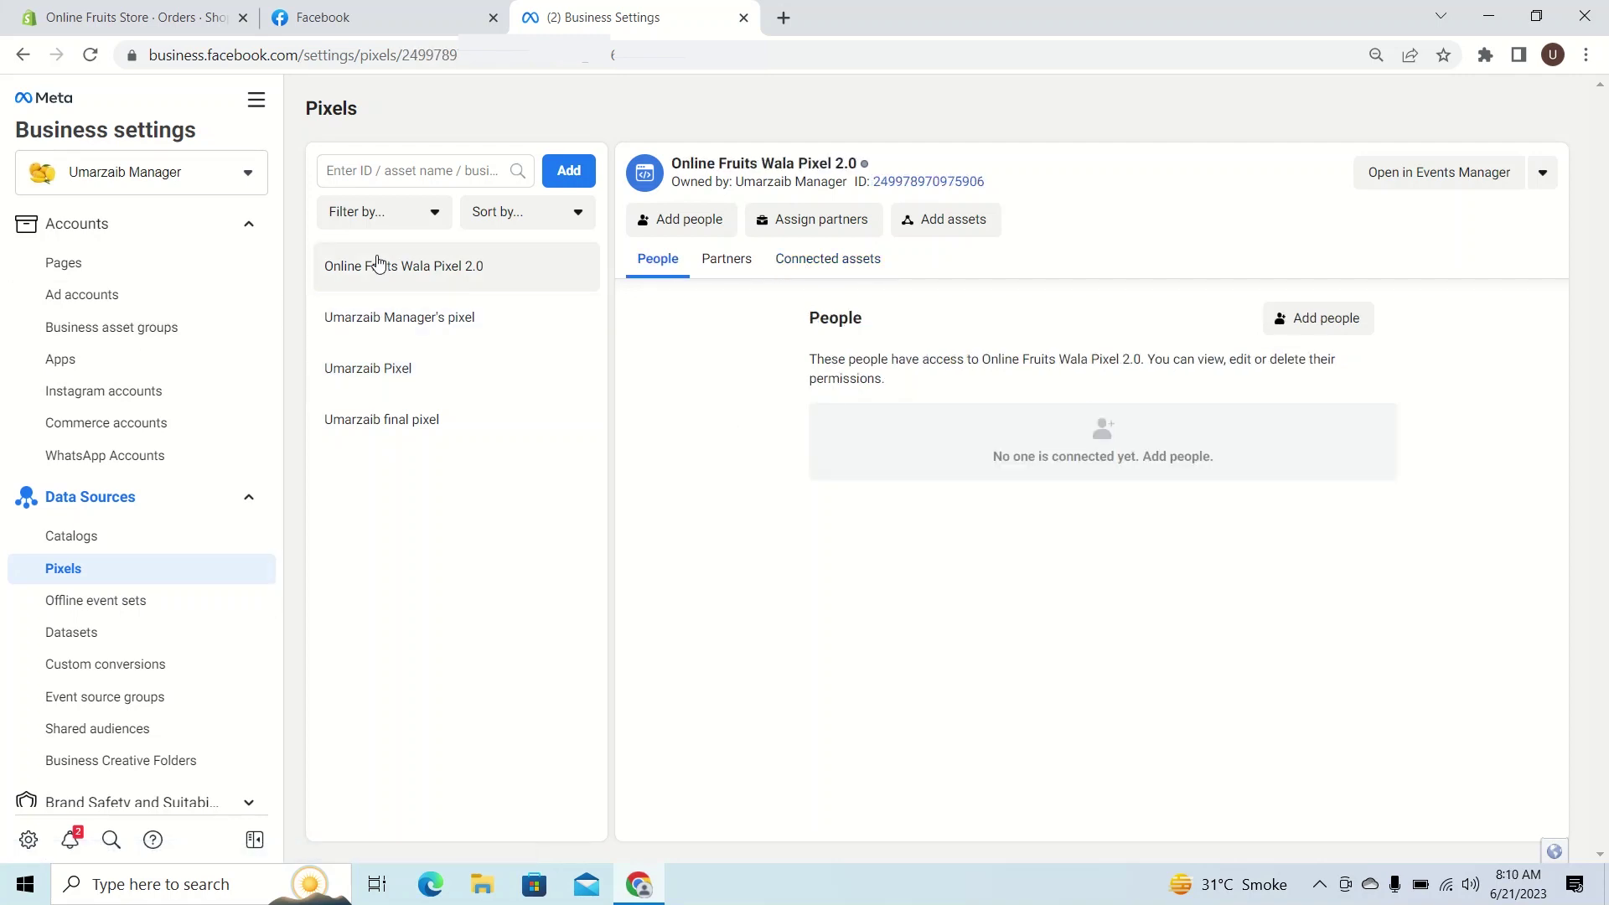
left_click(398, 377)
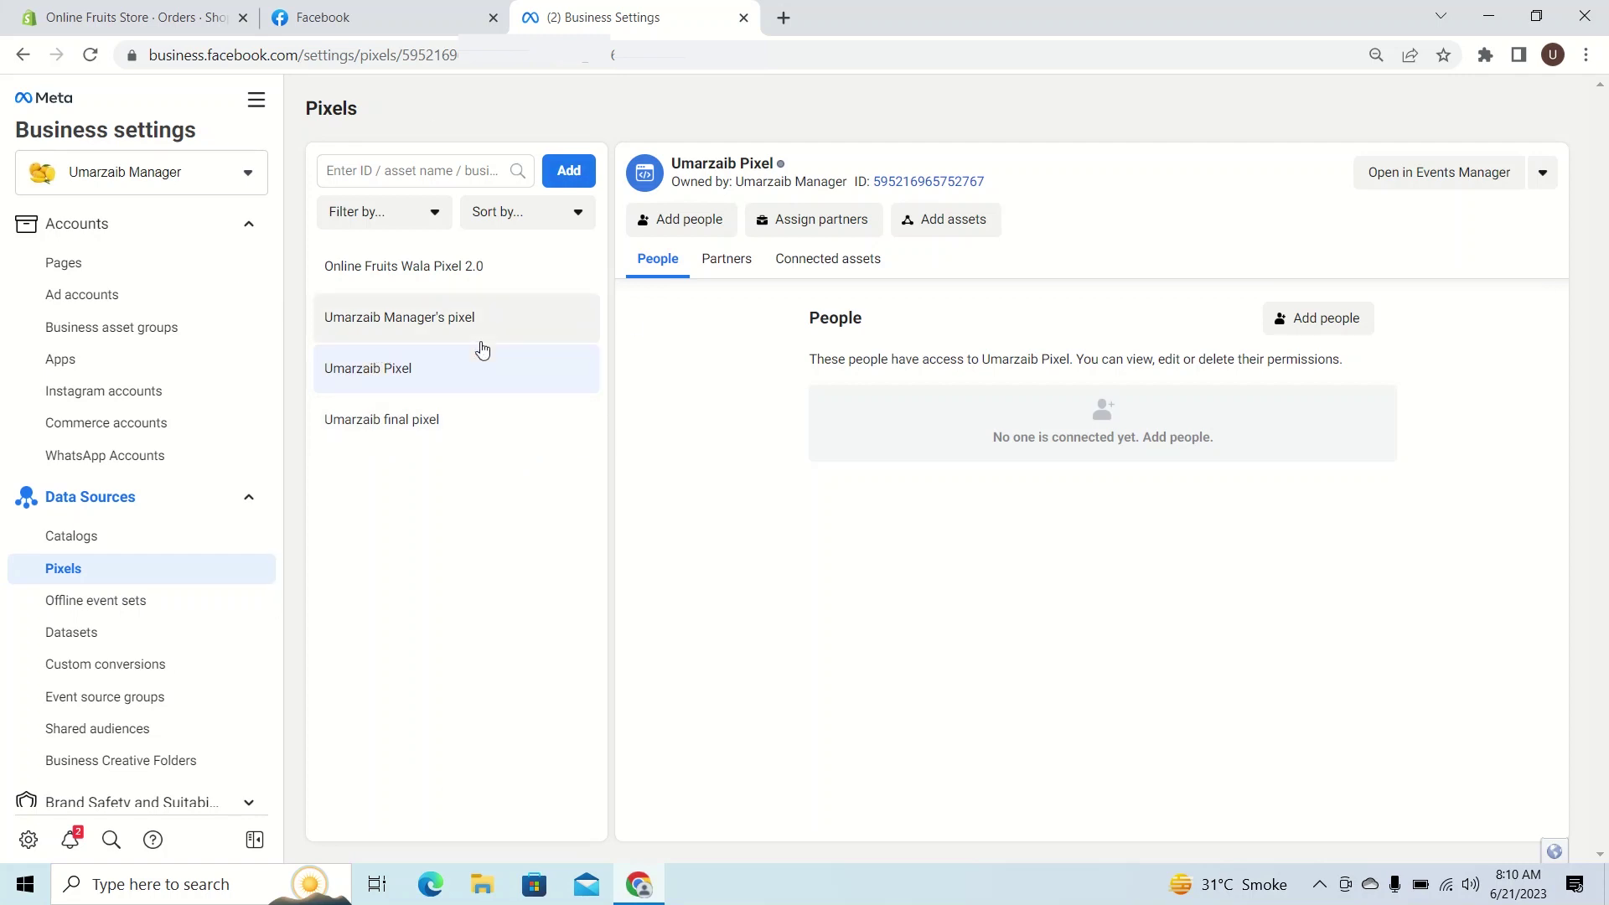
left_click(410, 429)
left_click(383, 370)
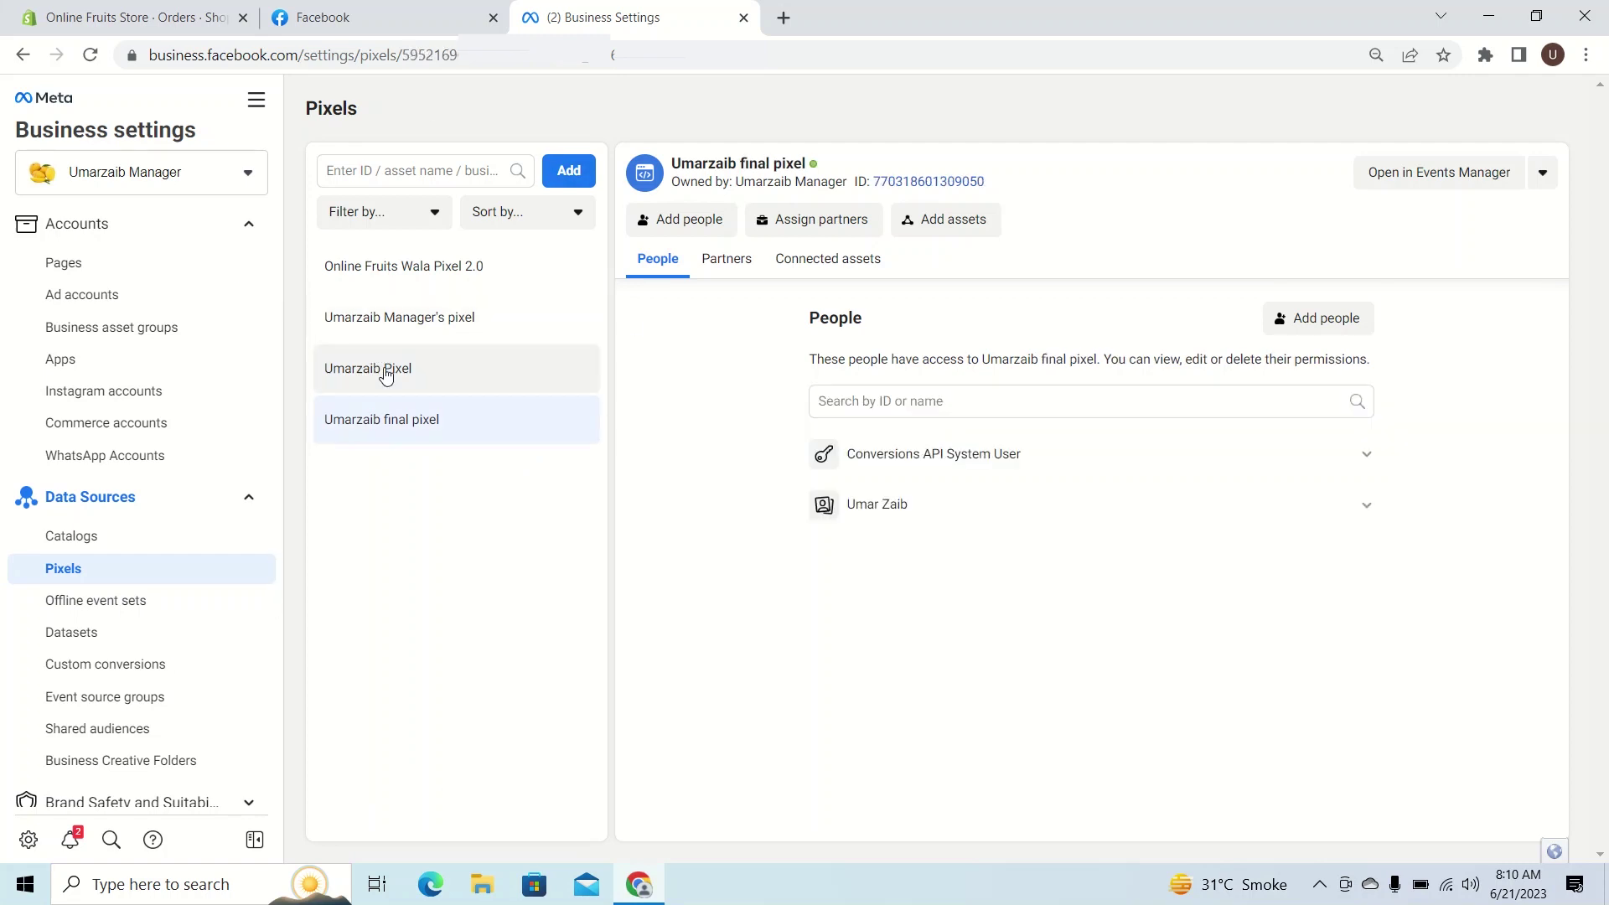
mouse_move(782, 166)
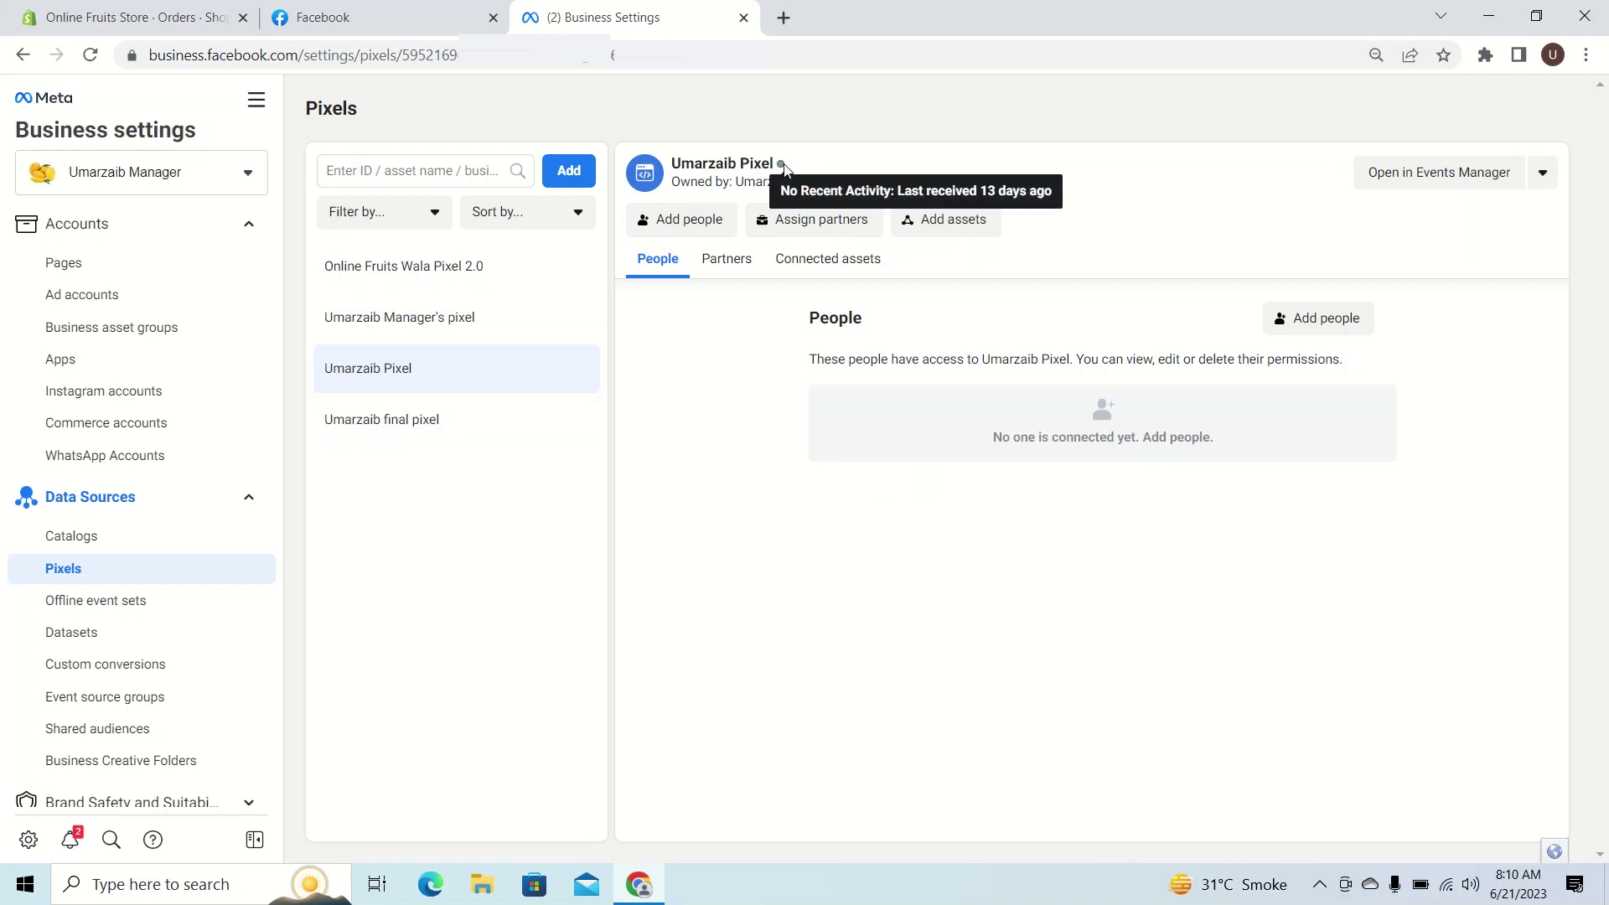
left_click(349, 270)
left_click(374, 312)
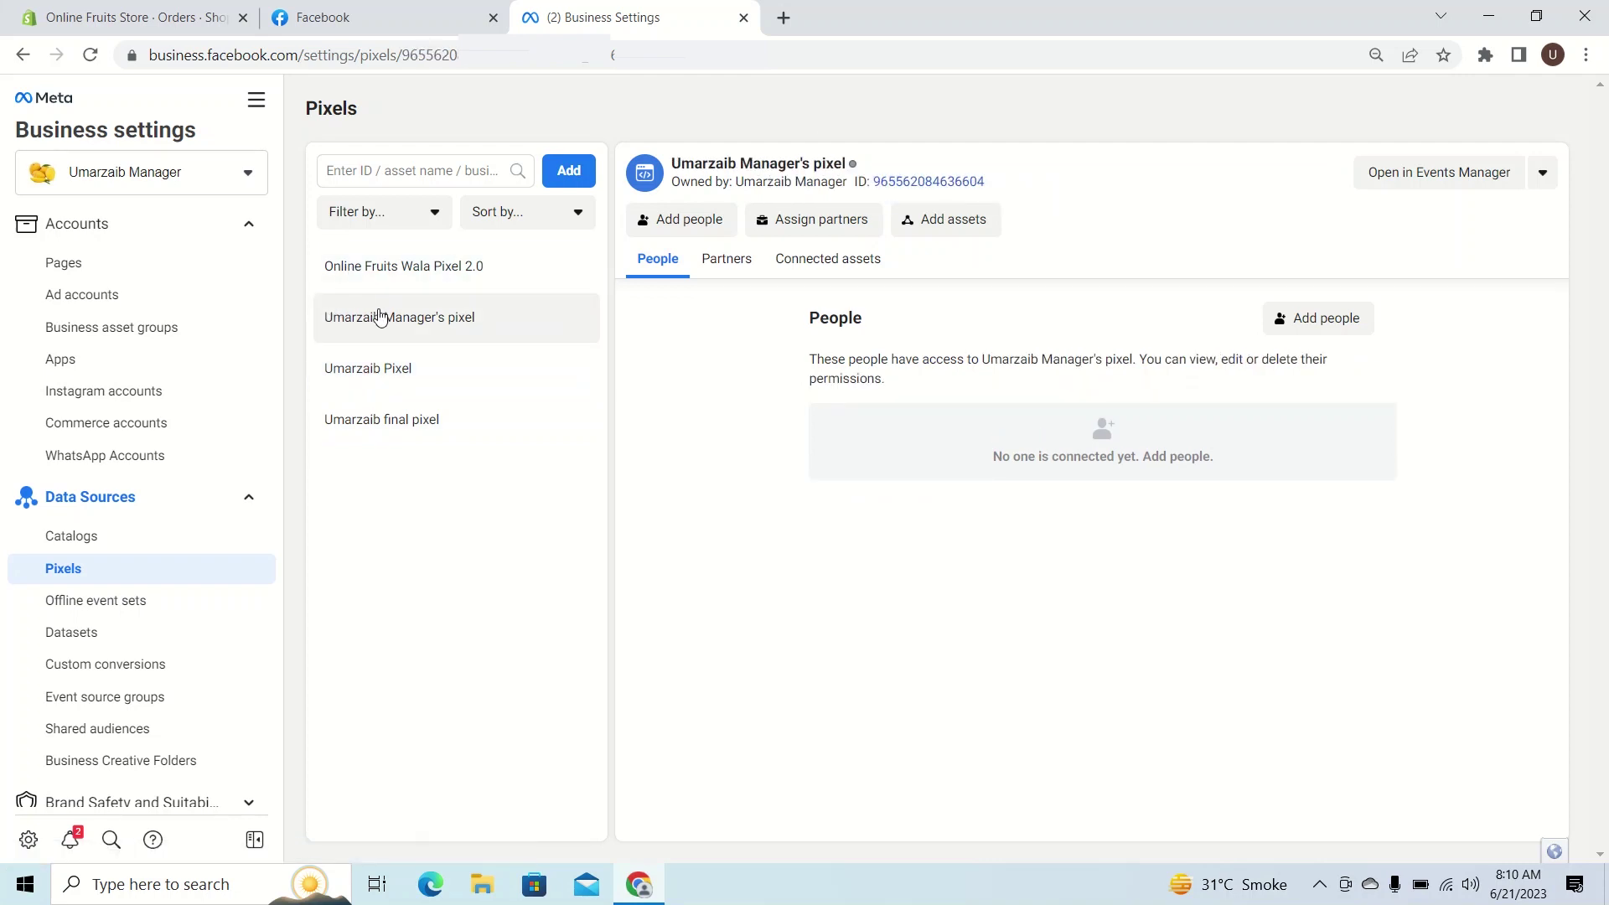
left_click(357, 438)
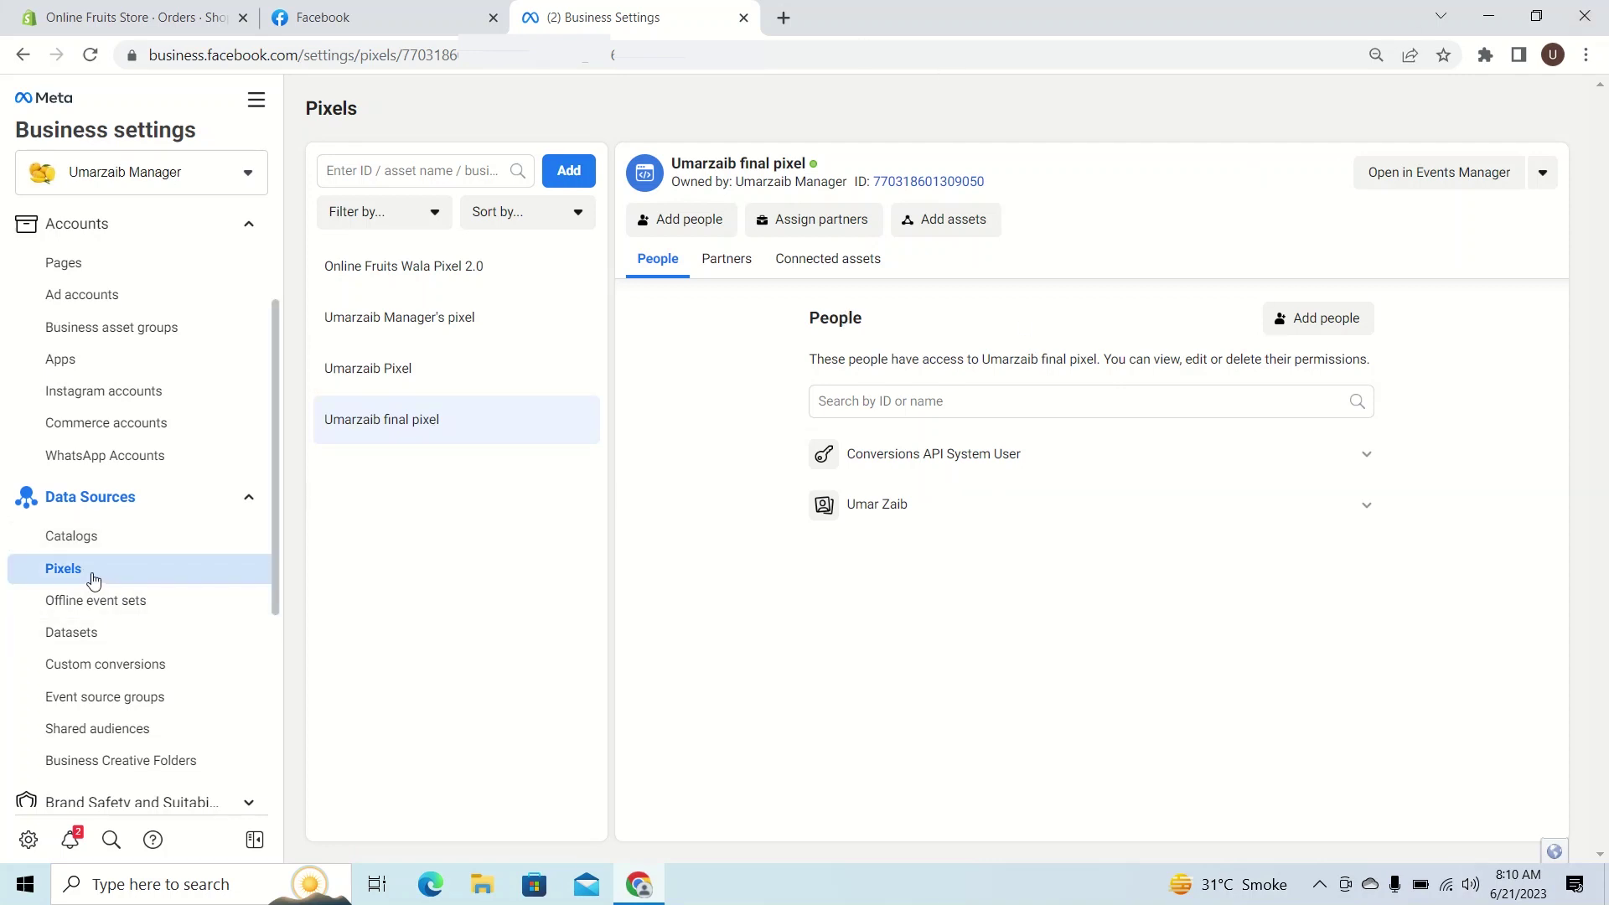
- Review the final pixel's connected assets and check the list of available business accounts without switching
left_click(846, 262)
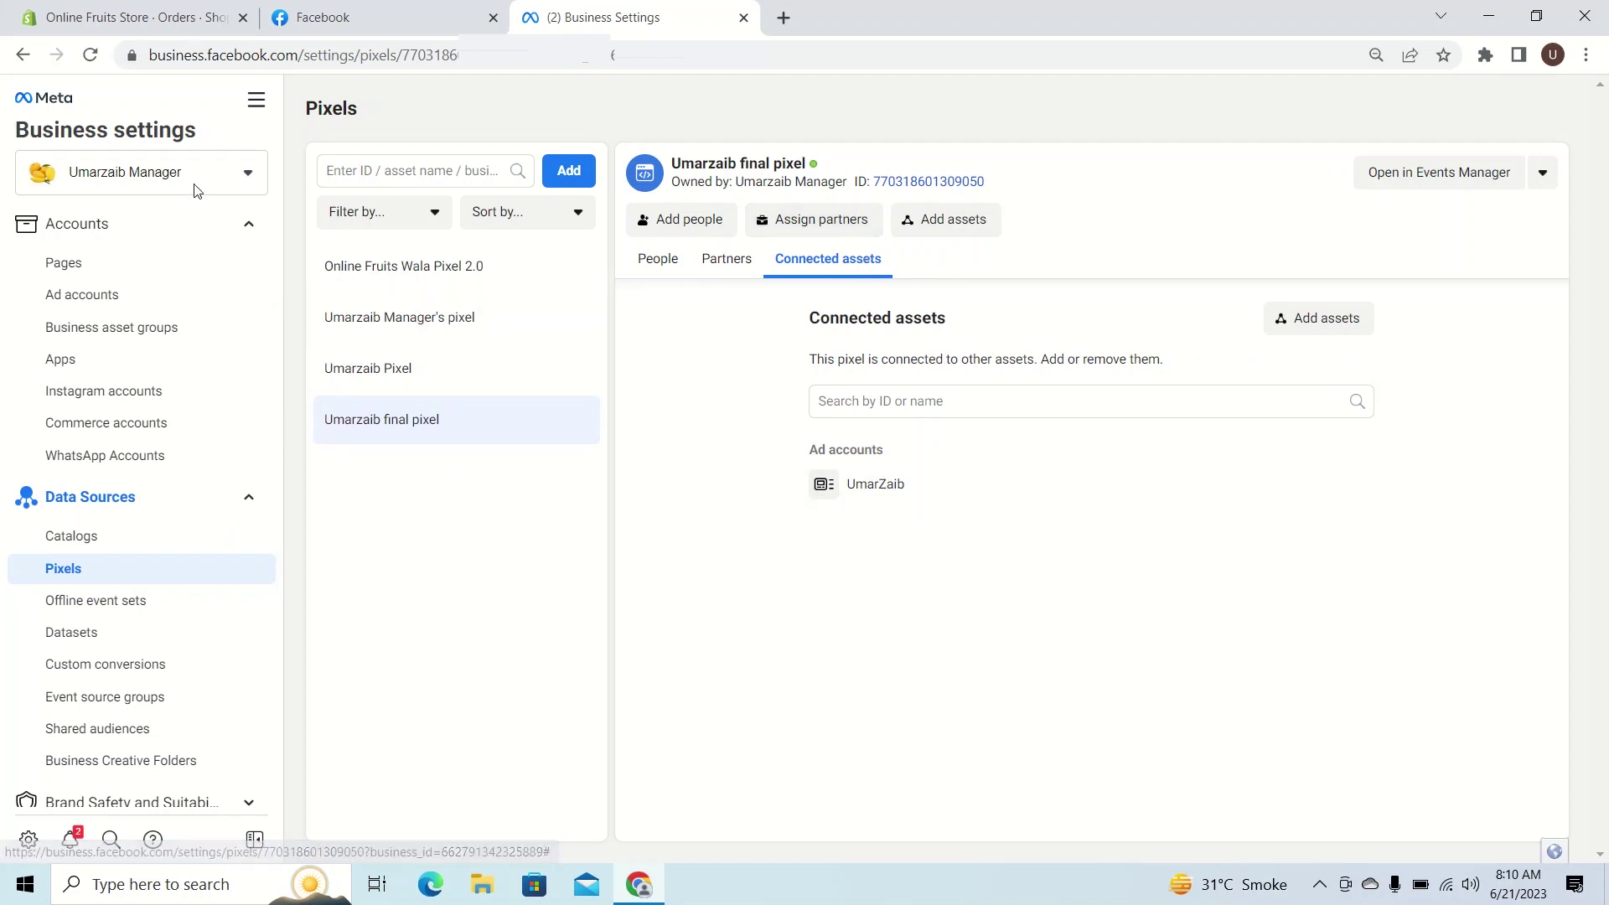
left_click(168, 173)
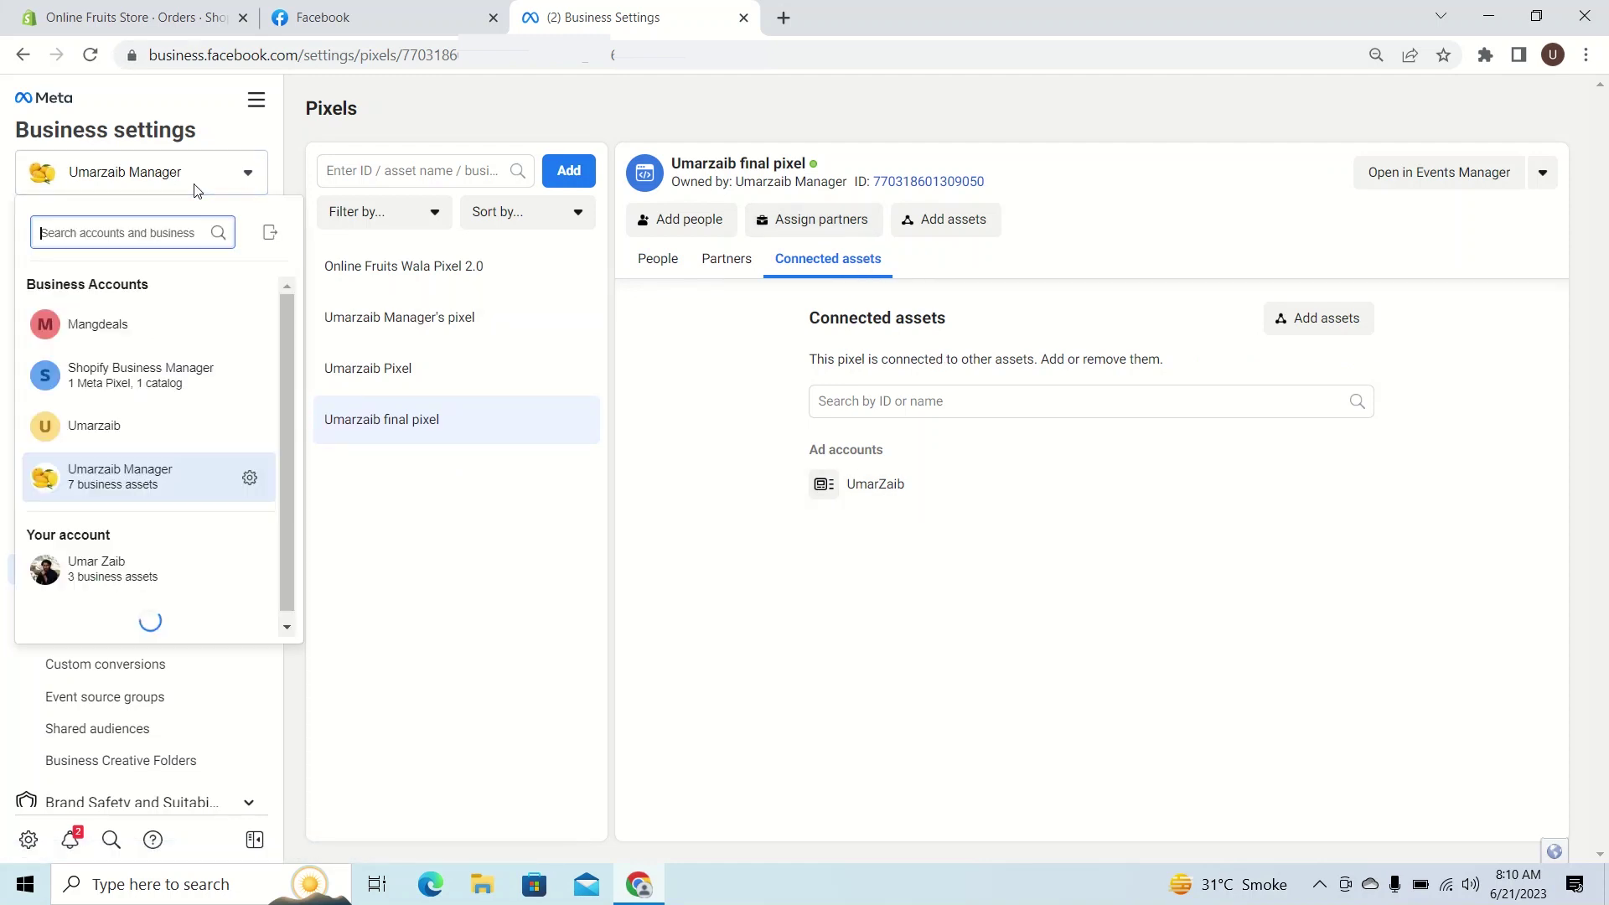
left_click(511, 634)
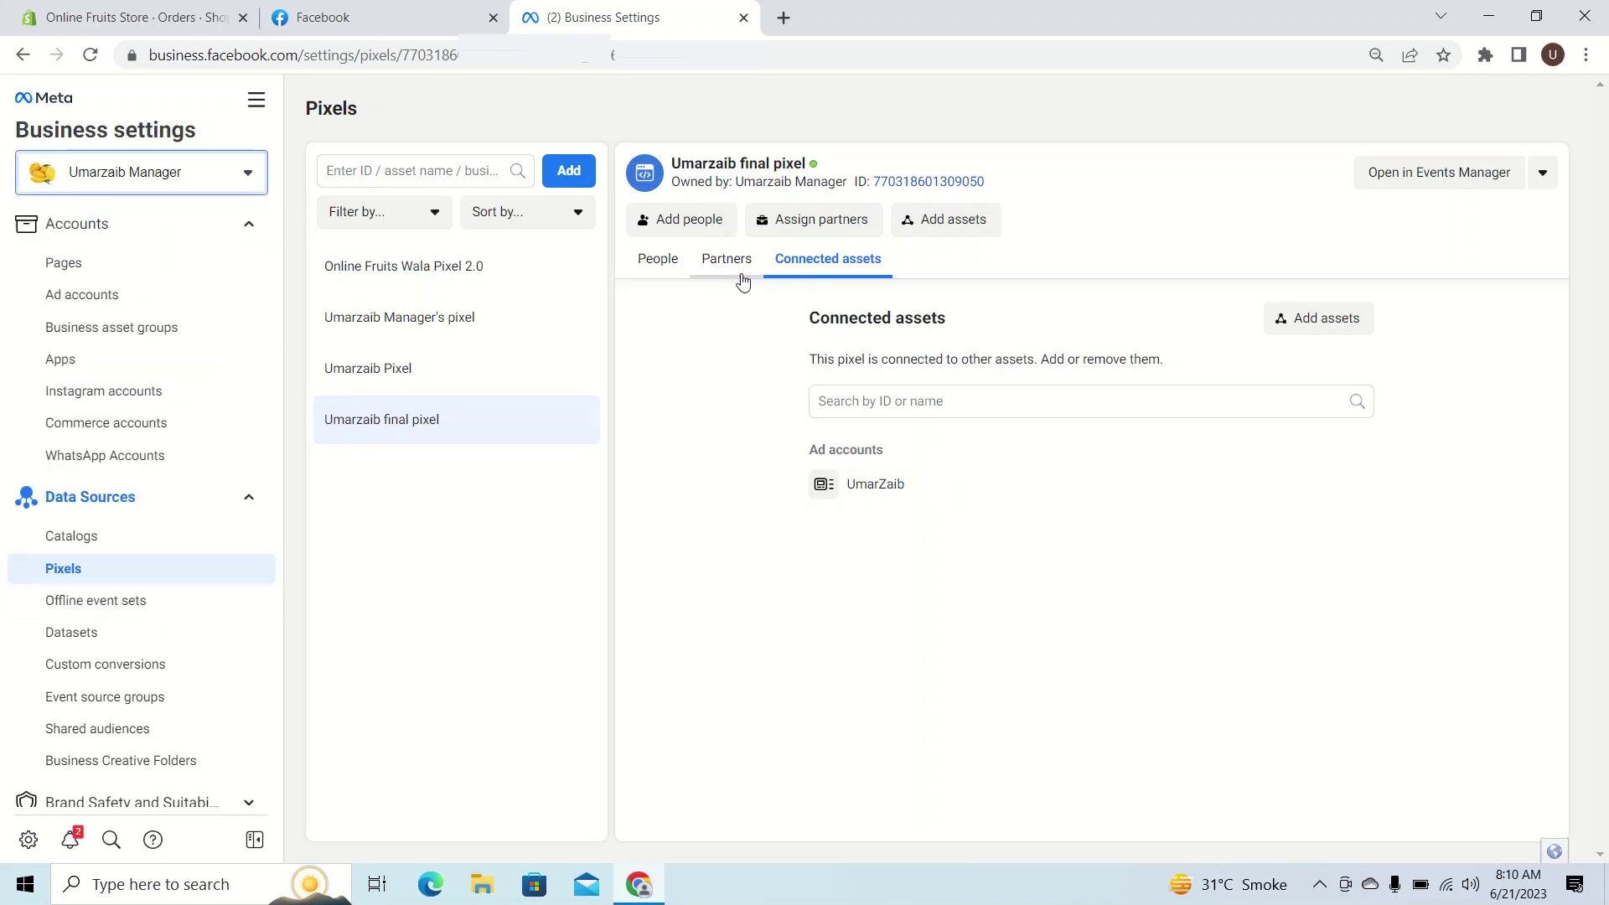
- Display the business account's domains in the Brand Safety and Suitability settings
scroll(221, 603, "down", 4)
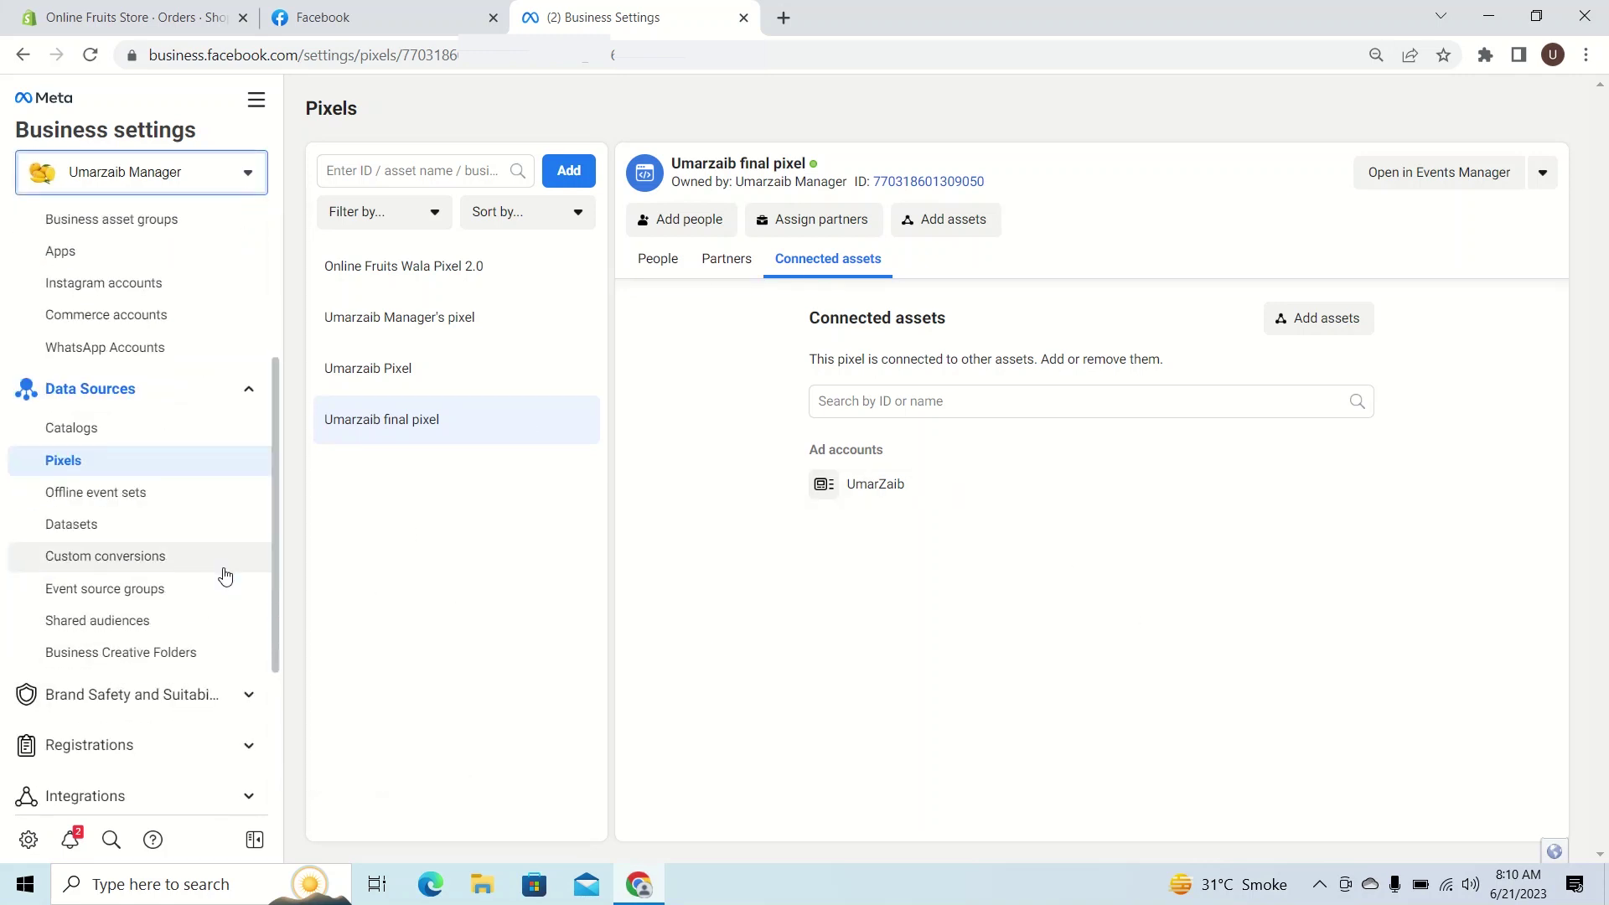
left_click(94, 502)
left_click(95, 527)
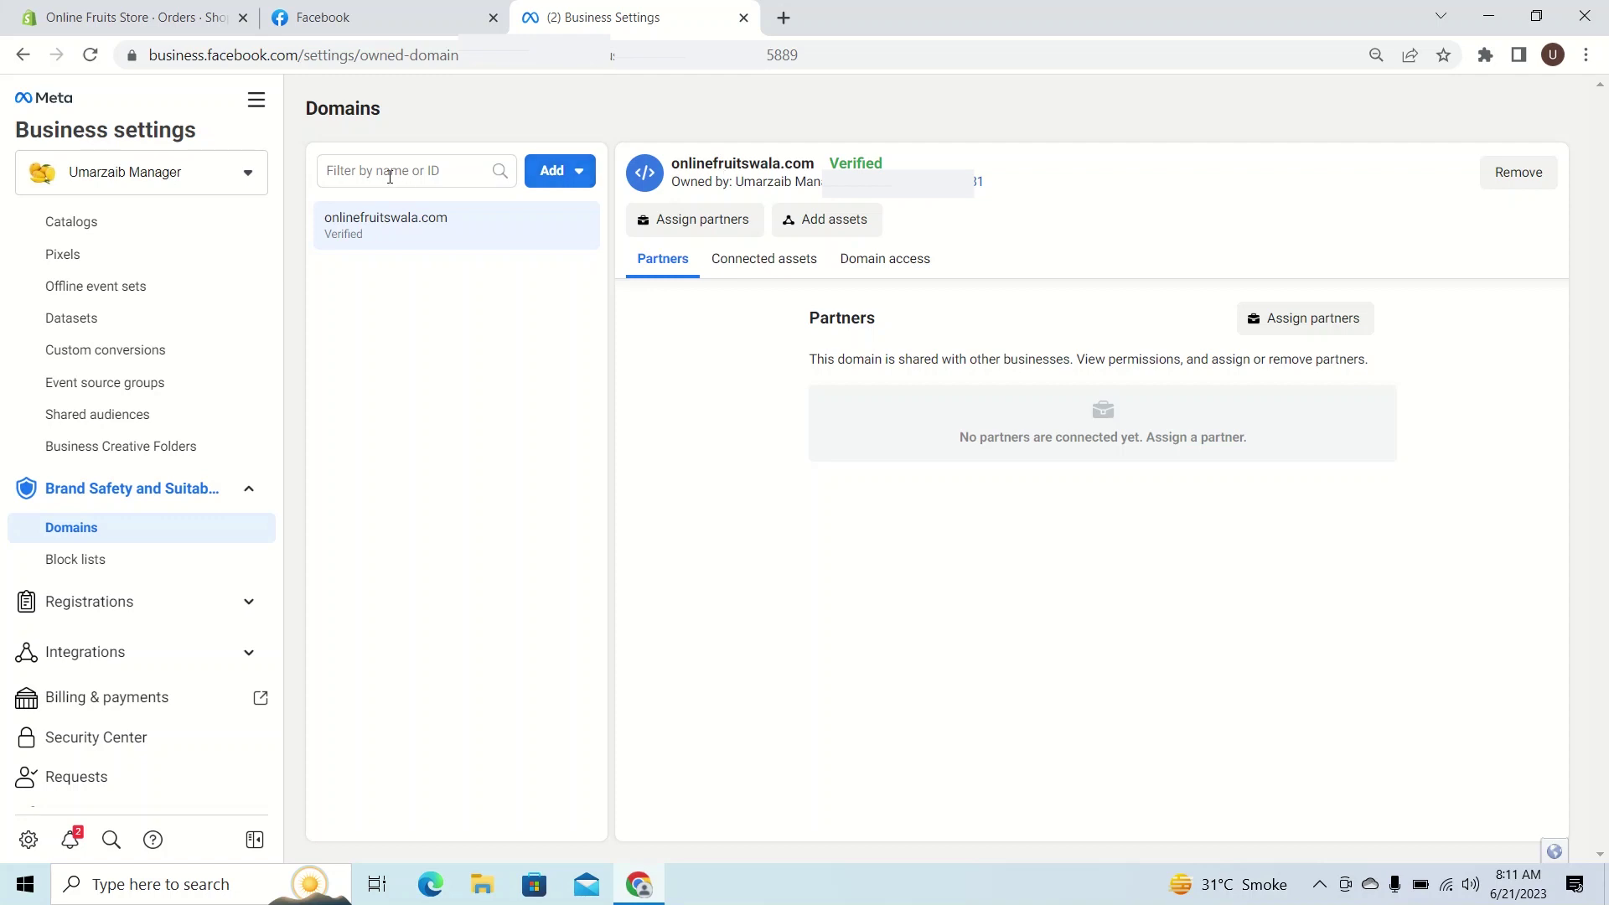
- Examine the form for requesting access to another business's domain, and close it without sending a request
left_click(568, 180)
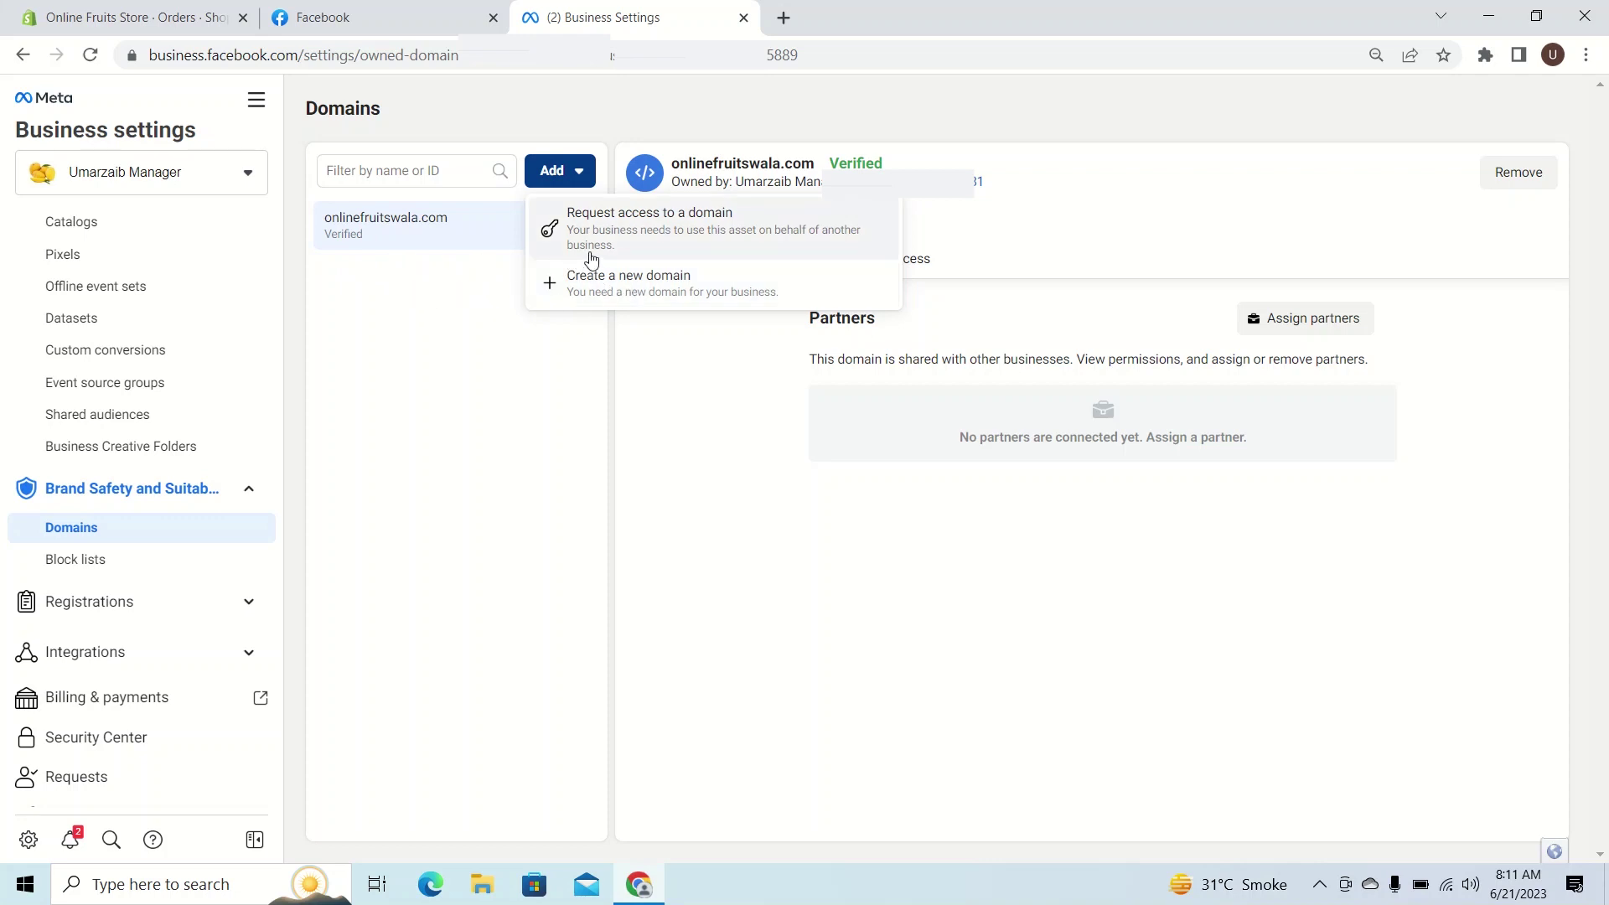
left_click(645, 225)
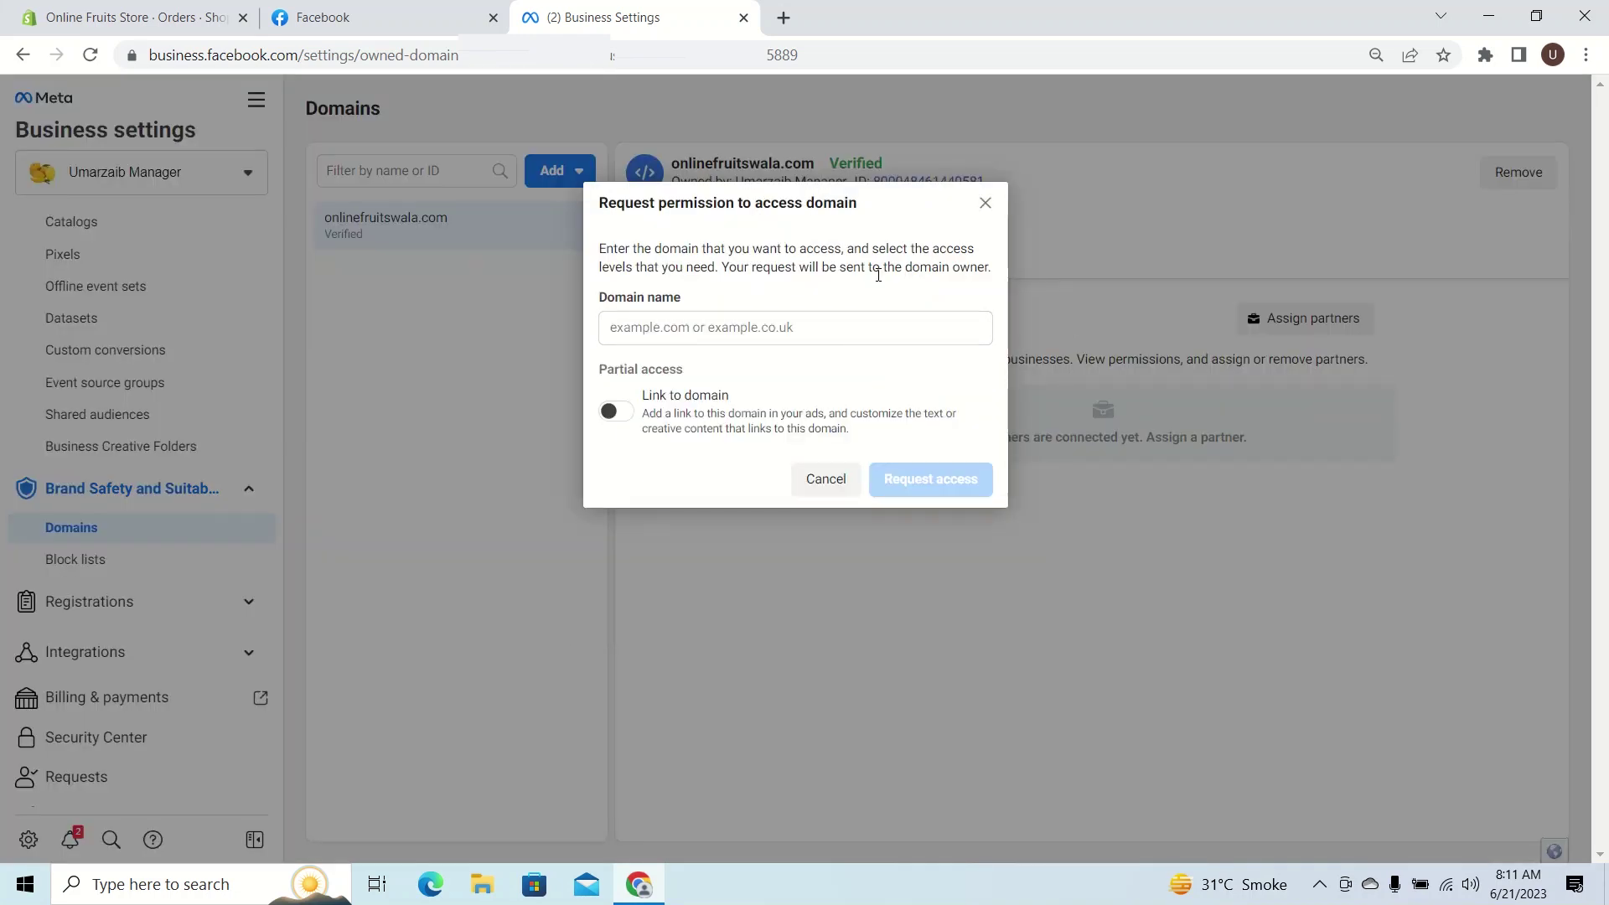
left_click(664, 338)
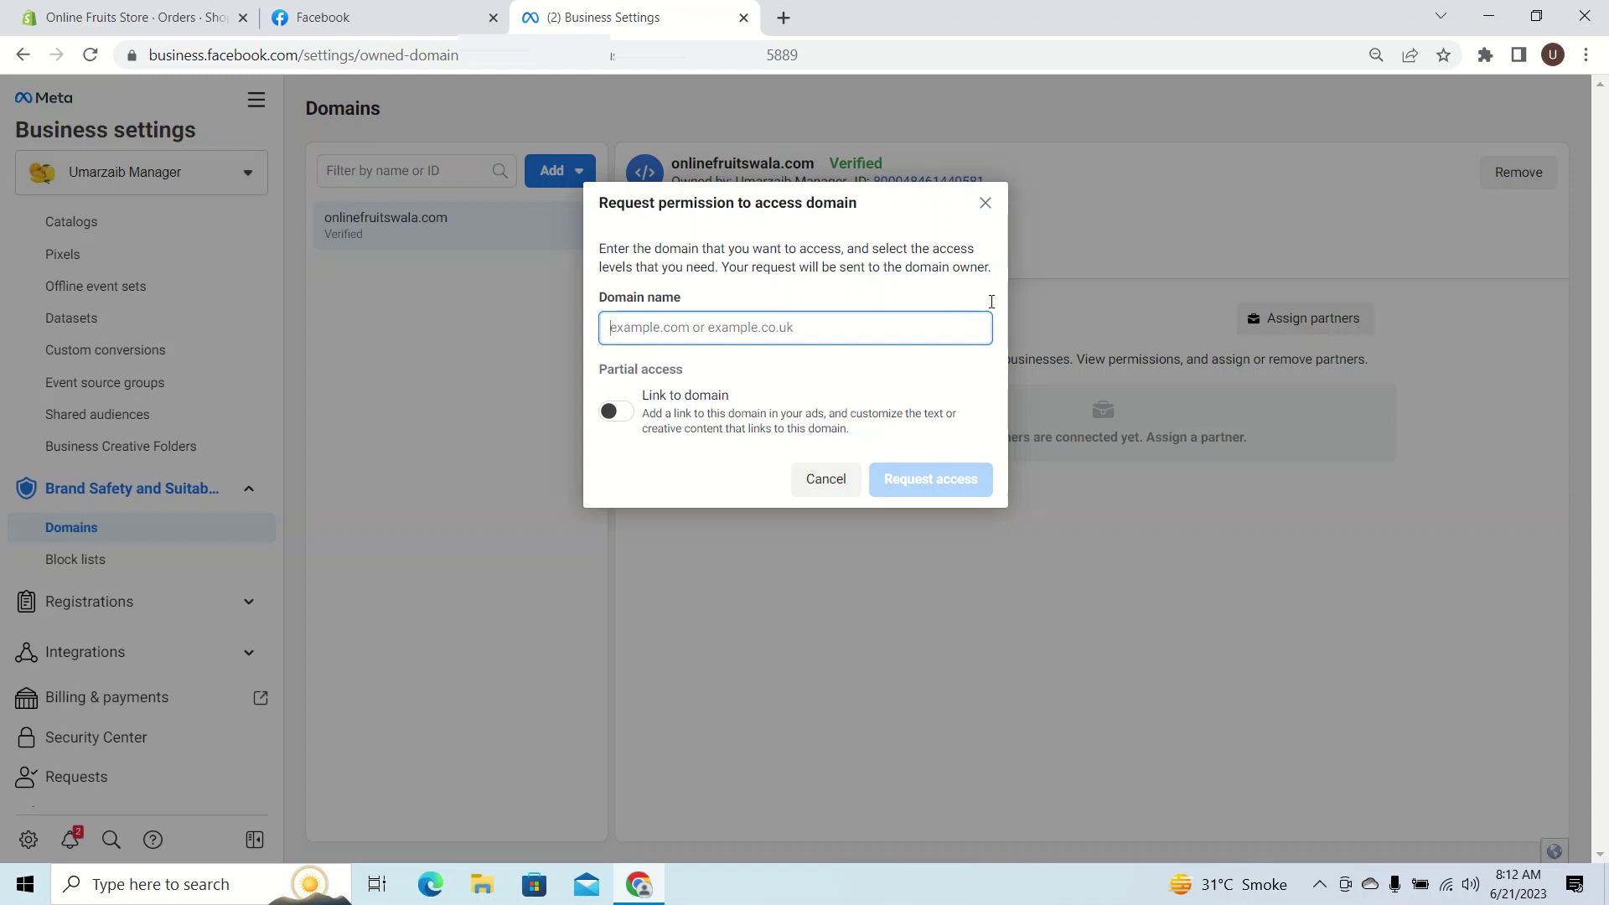
left_click(986, 204)
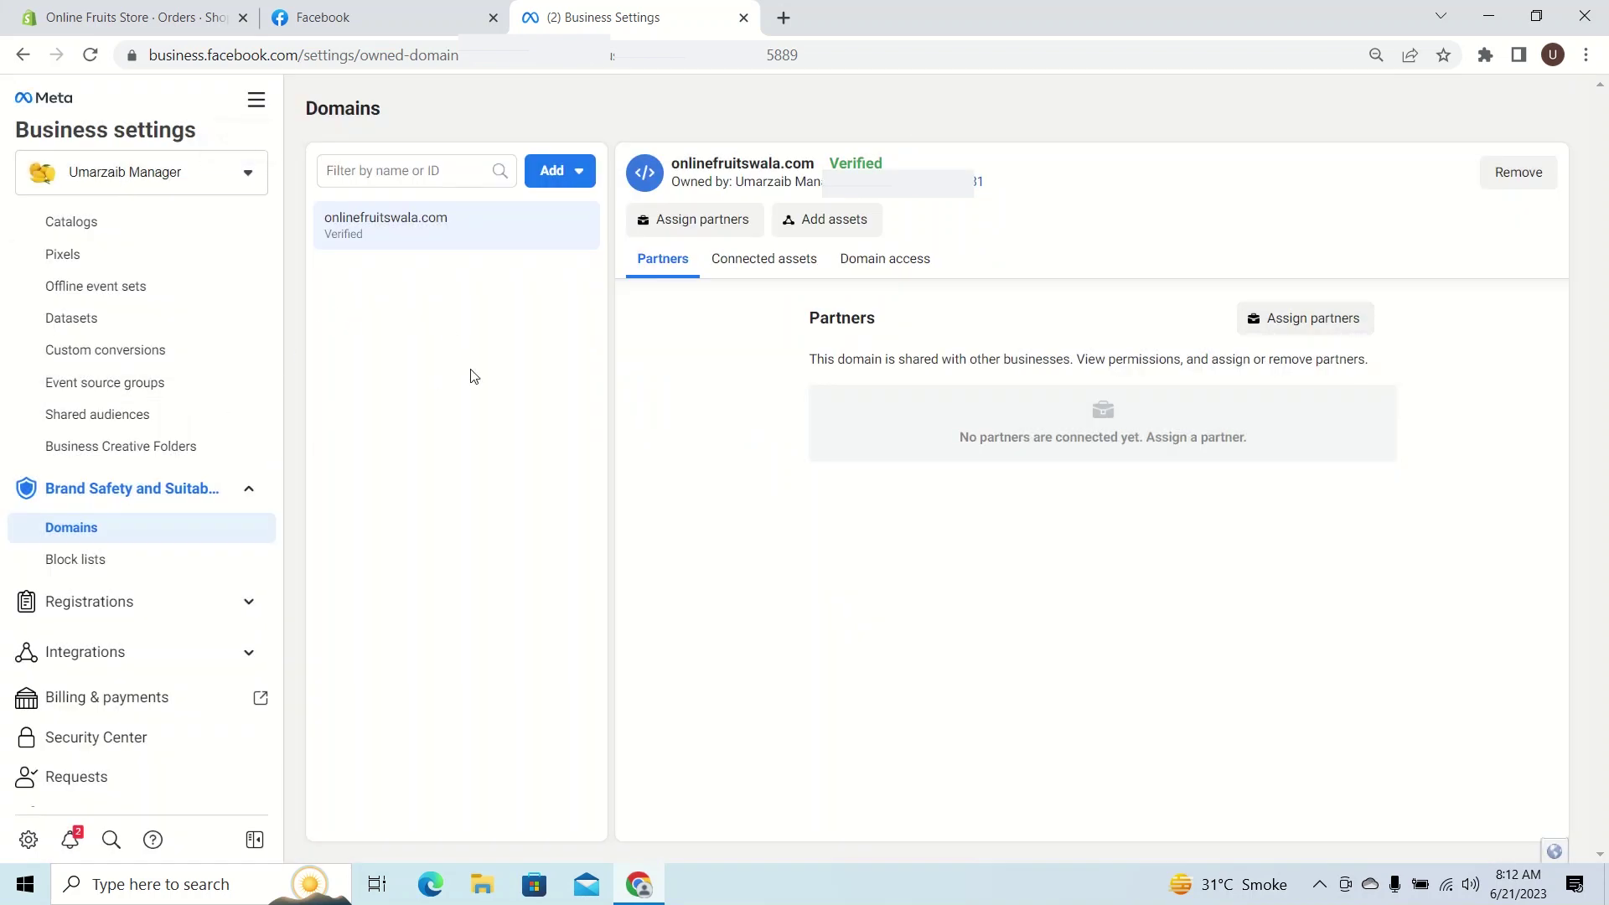
- Review the connected assets and the ad link editing access of the onlinefruitswala.com domain
left_click(762, 260)
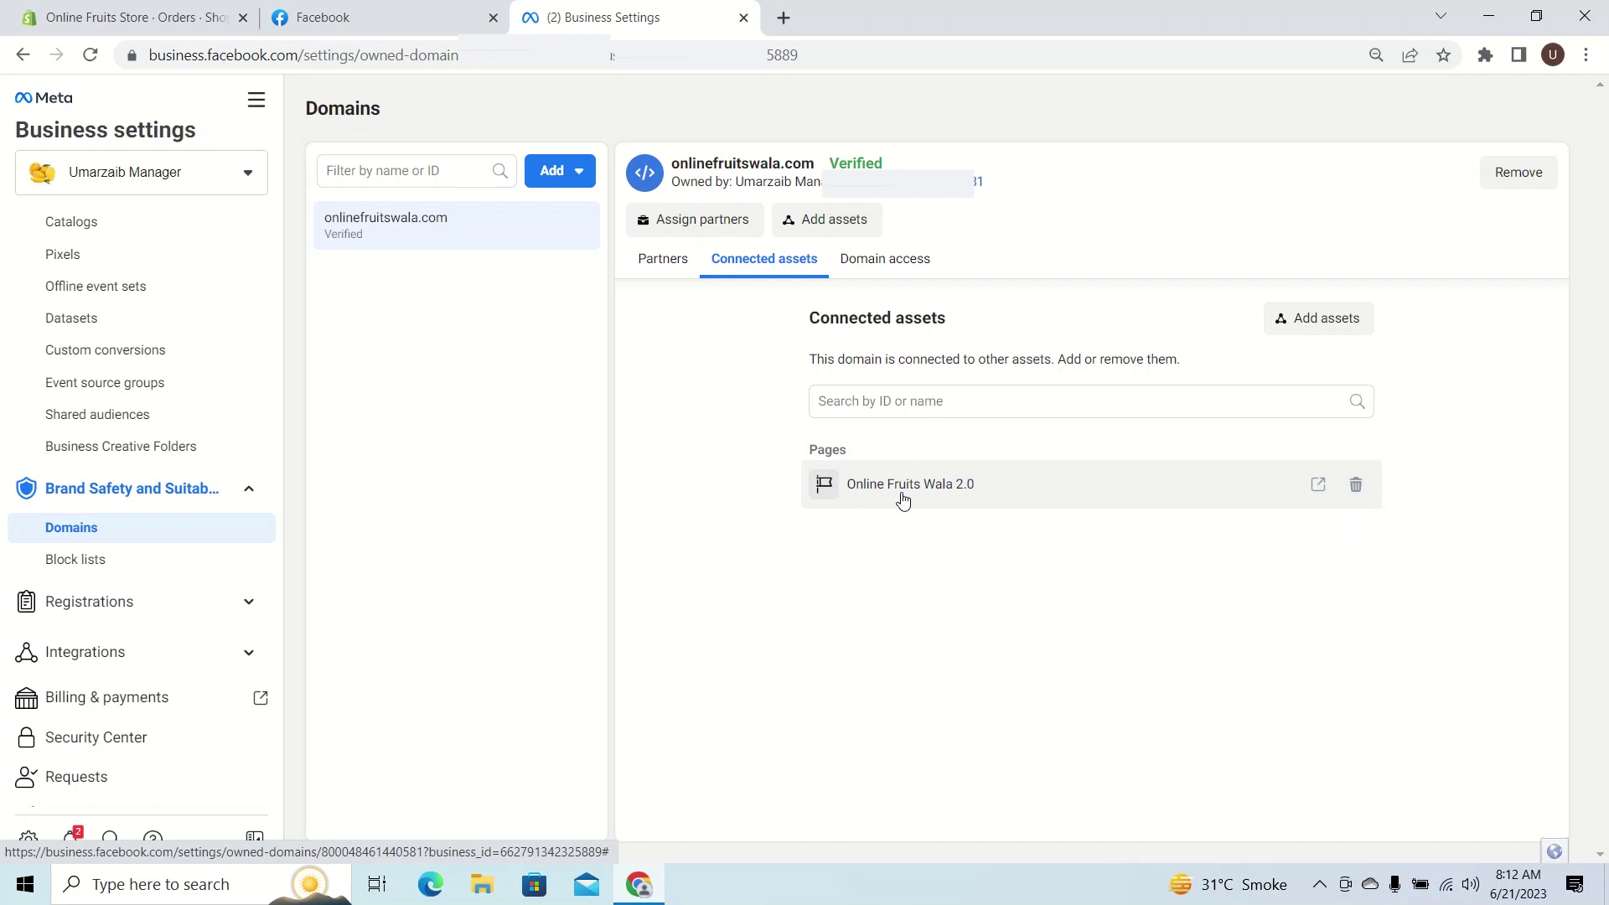
left_click(895, 262)
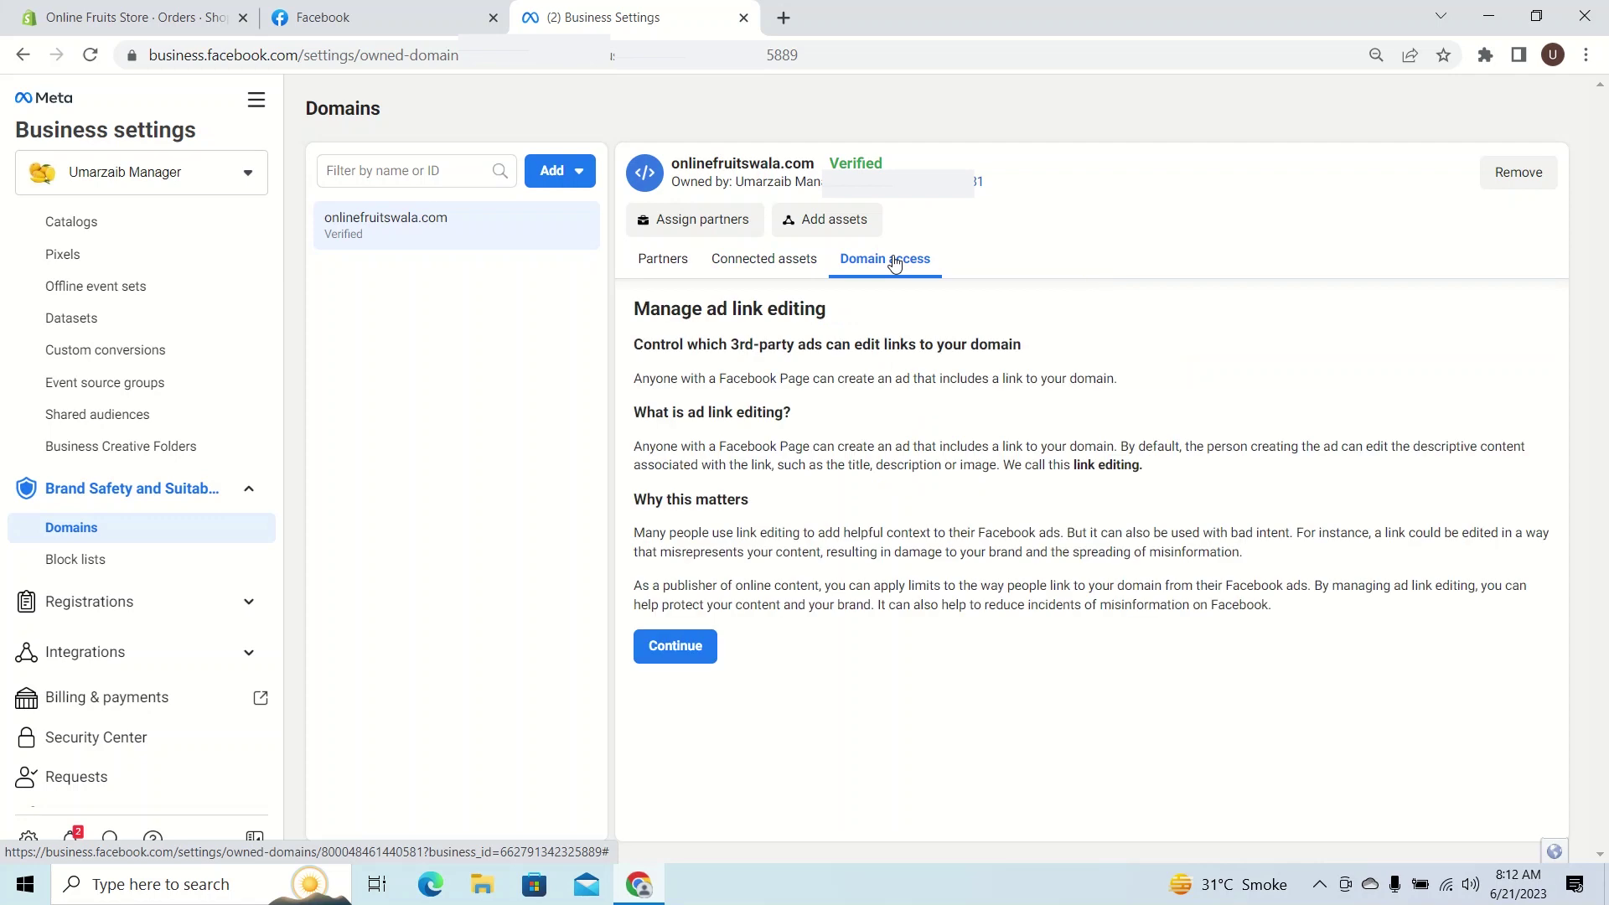
left_click(764, 260)
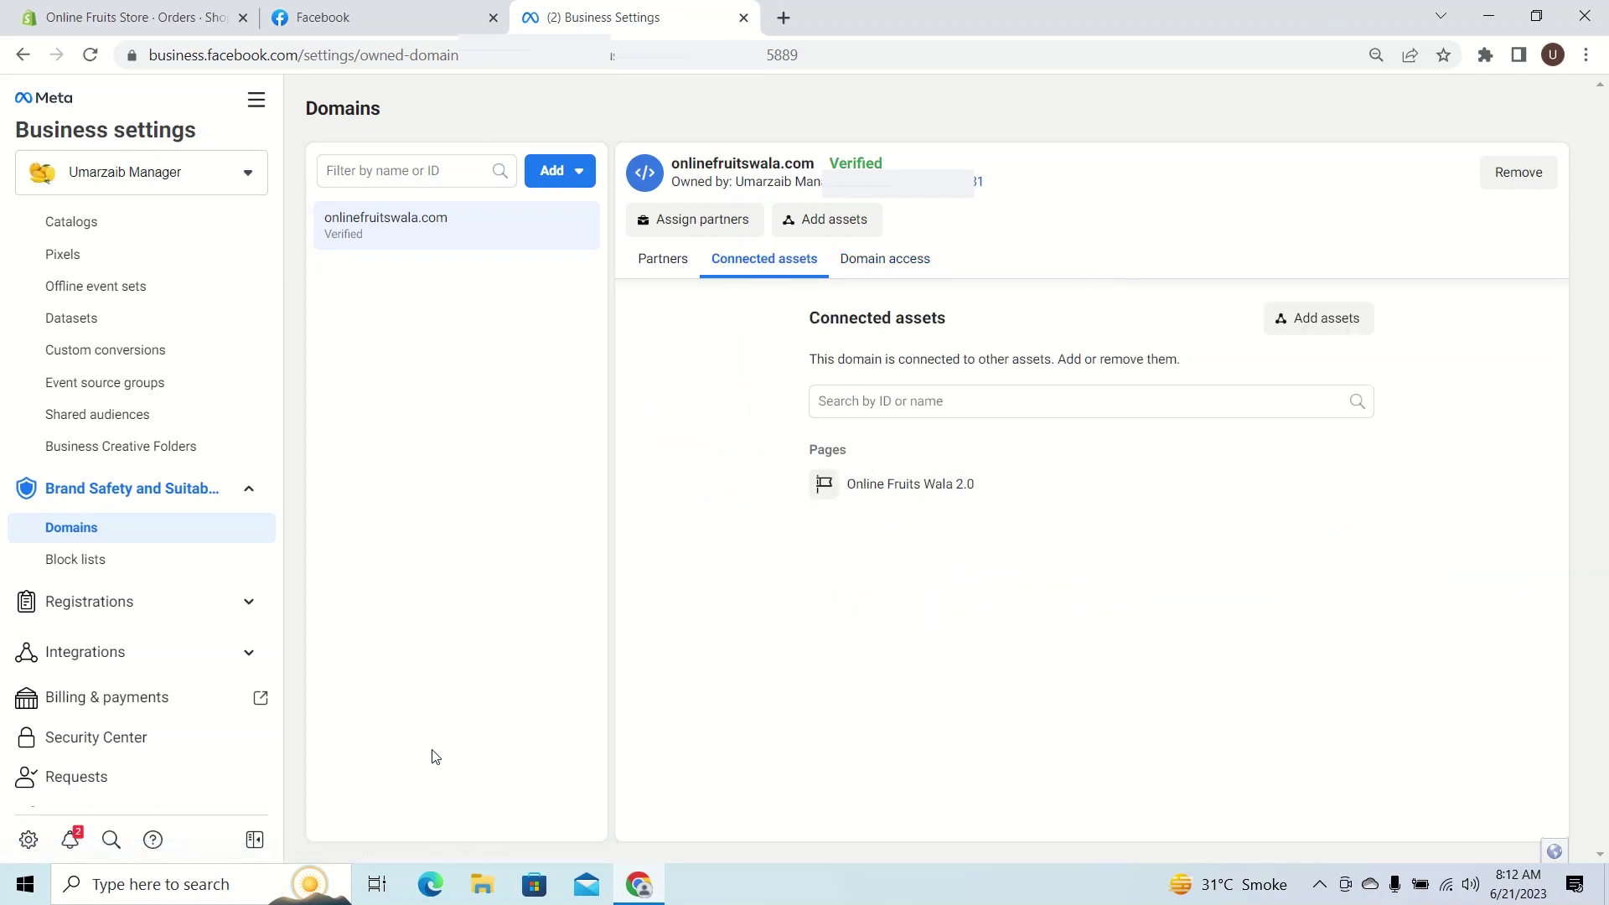
scroll(199, 559, "down", 2)
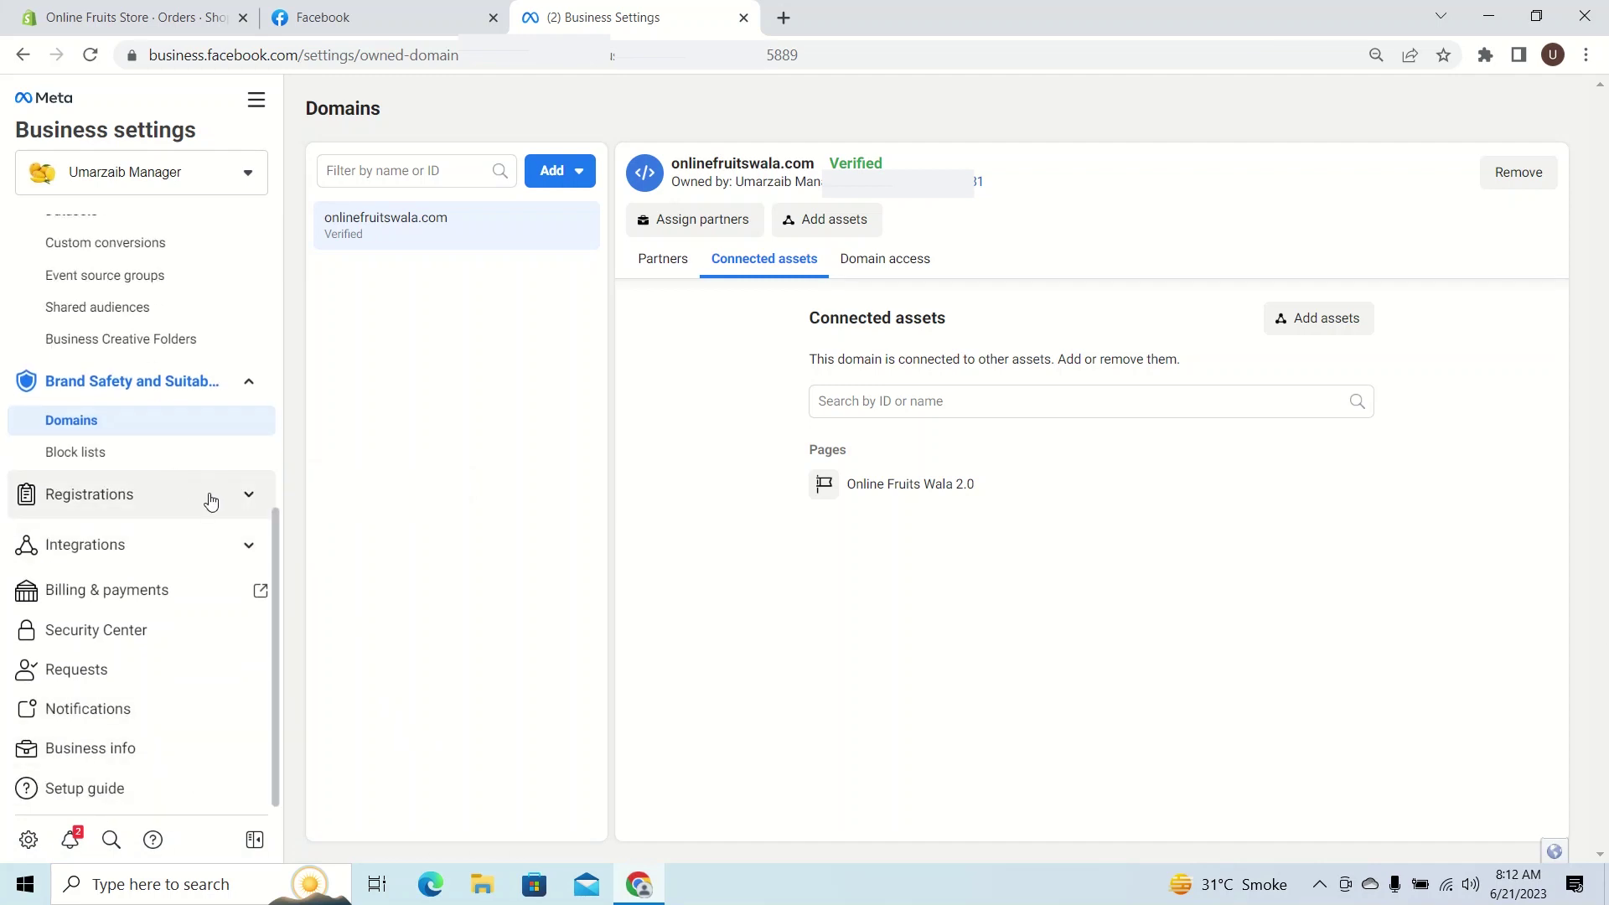
scroll(209, 499, "up", 6)
scroll(209, 498, "up", 1)
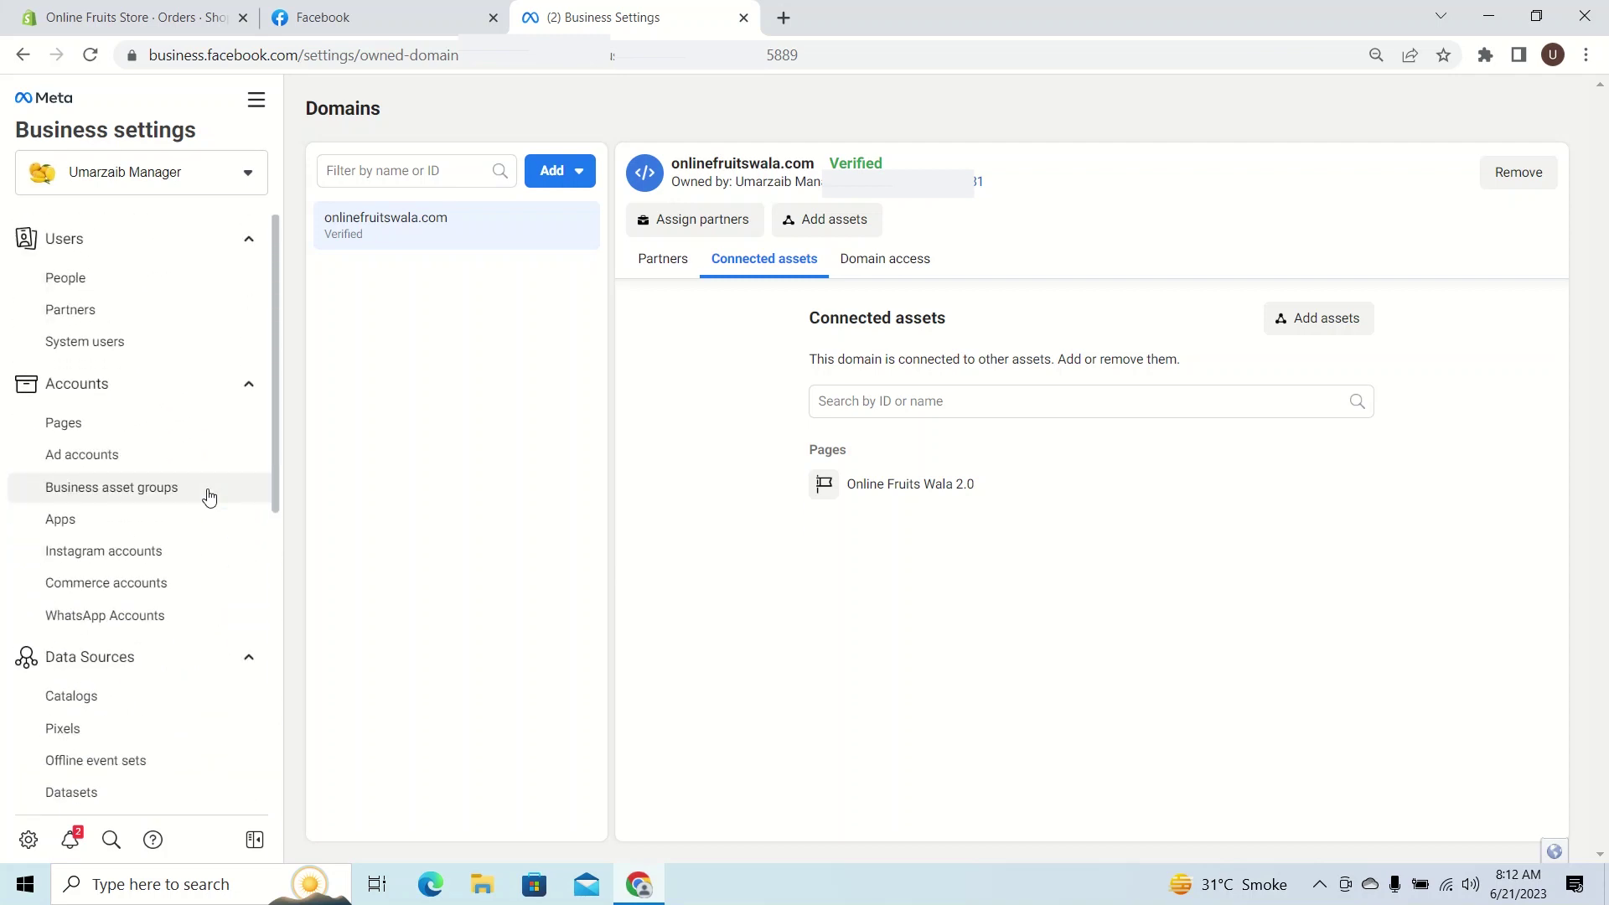